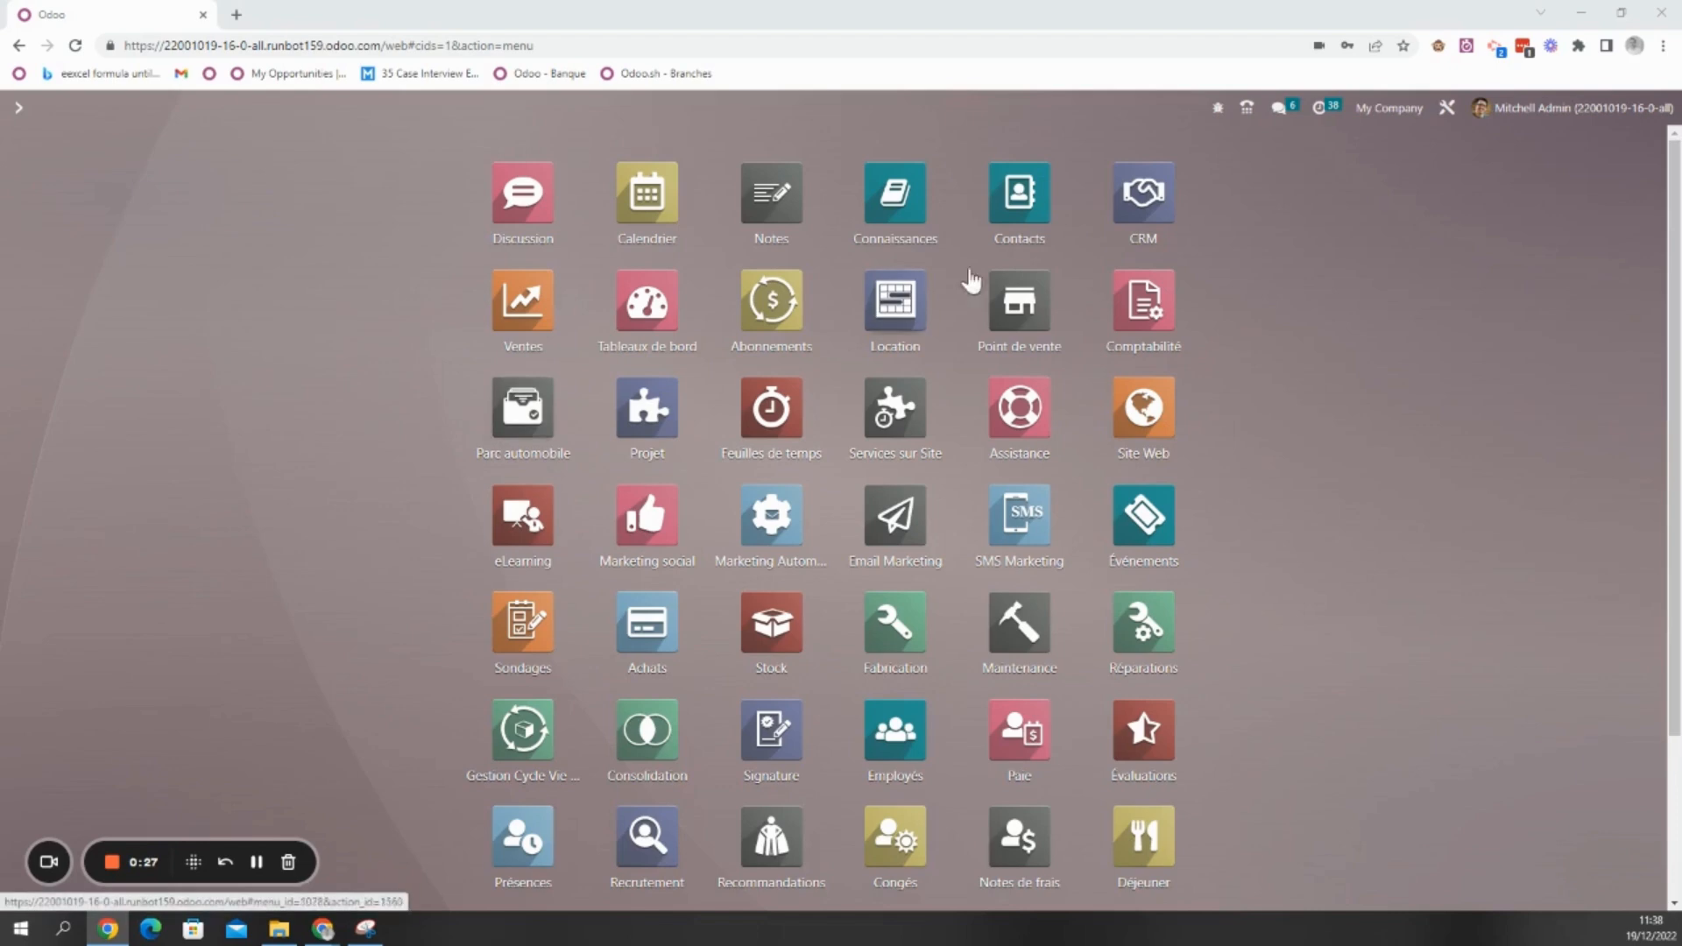
Open the second contact's record, add the tags 281.50, Fournisseur and Fournisseur / Fabricants de bureaux, and save it
{"action": "left_click", "coordinate": [1009, 213]}
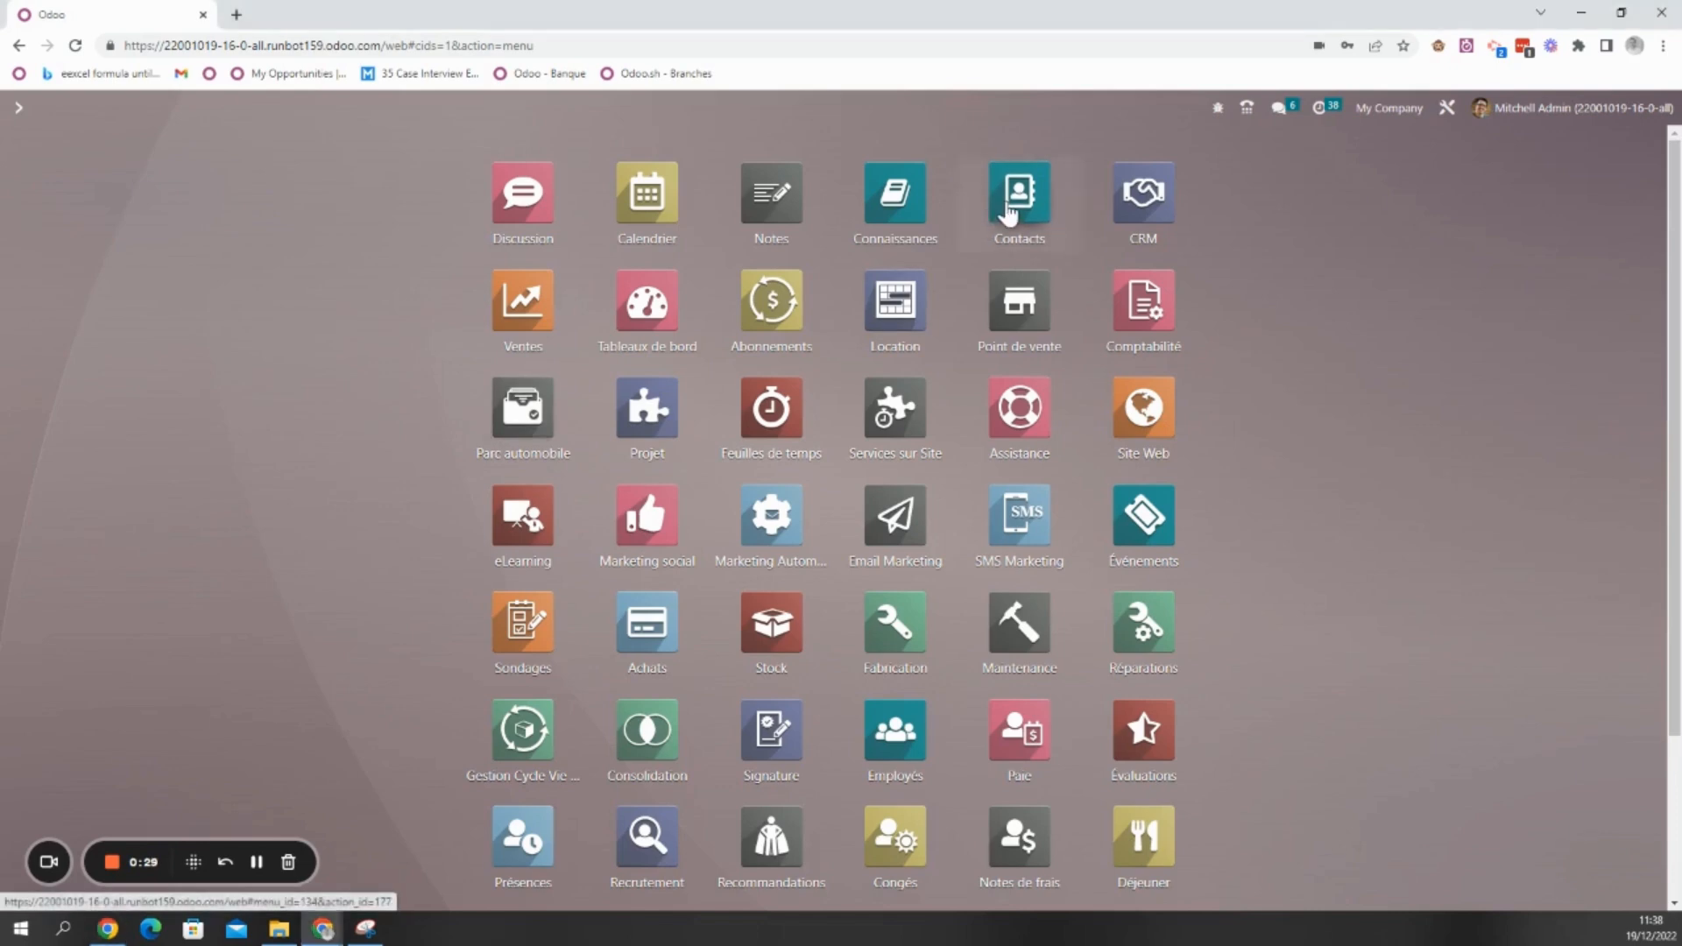
{"action": "left_click", "coordinate": [607, 306]}
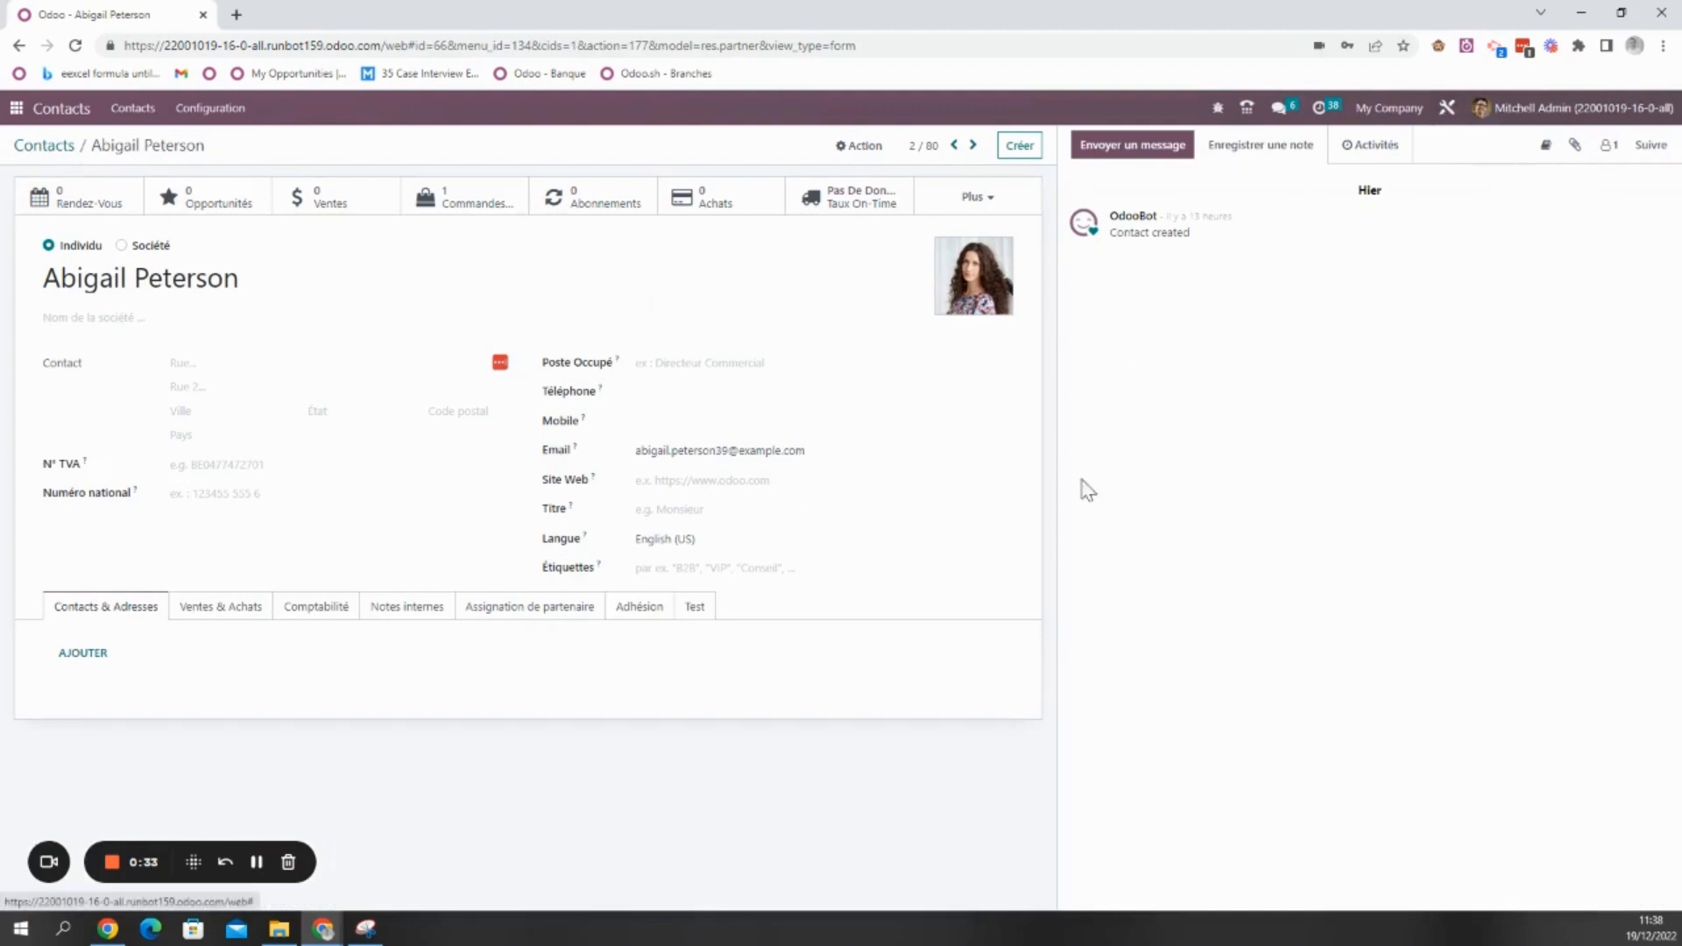
{"action": "left_click", "coordinate": [746, 567]}
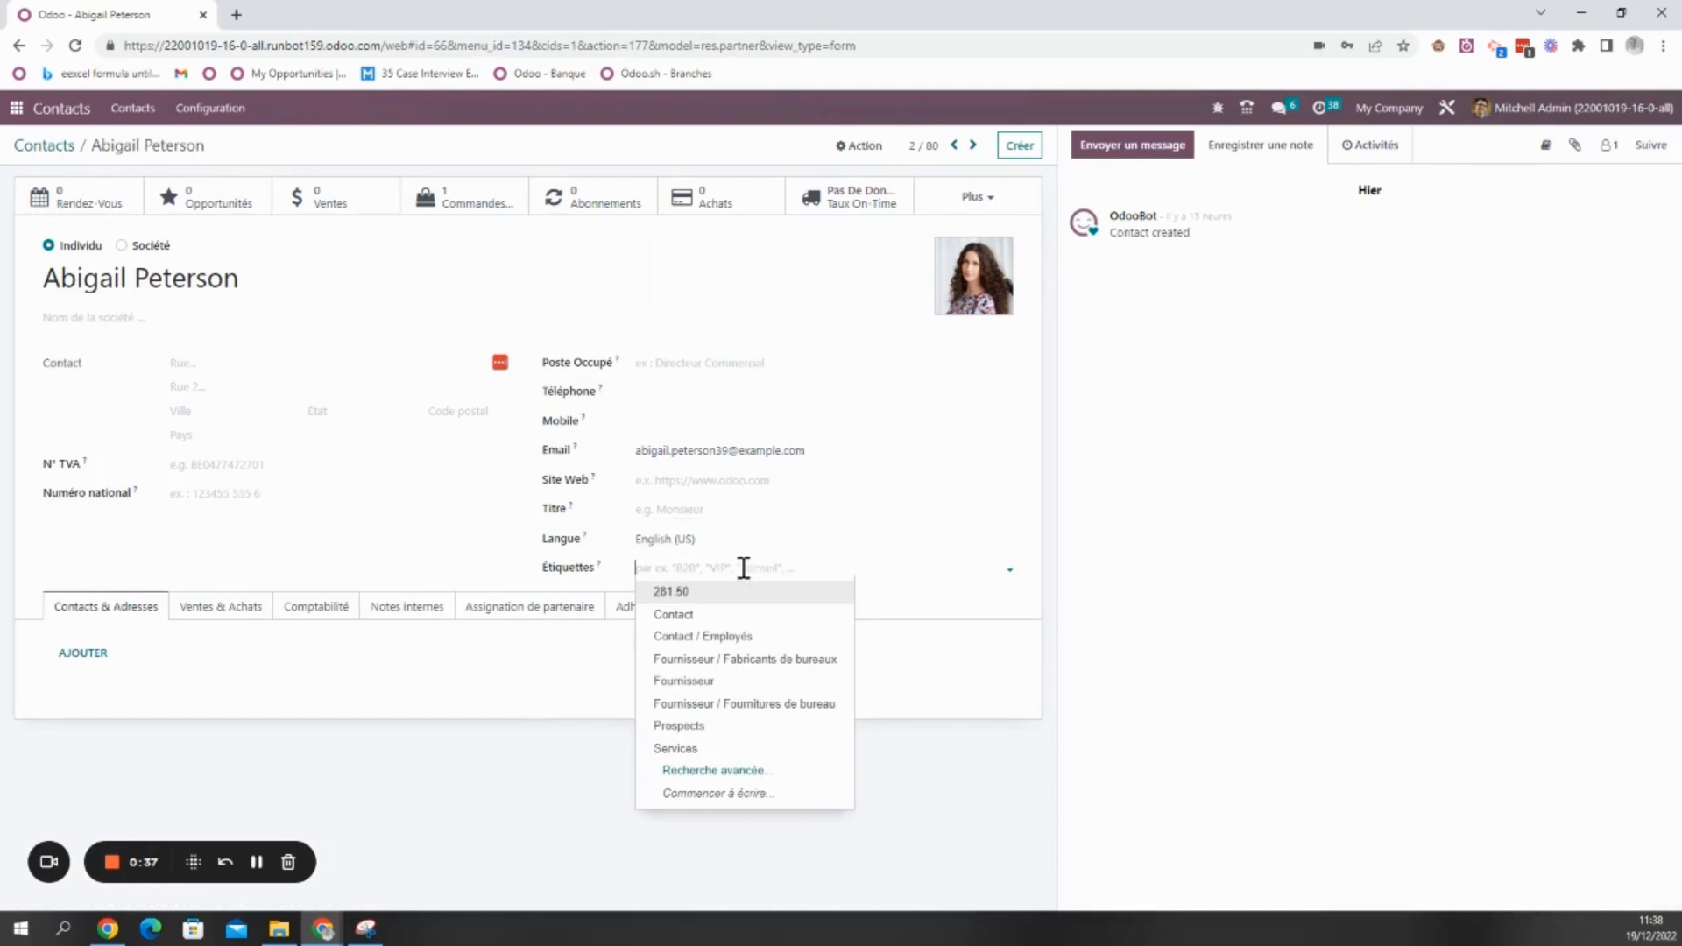
{"action": "left_click", "coordinate": [692, 593]}
{"action": "left_click", "coordinate": [788, 569]}
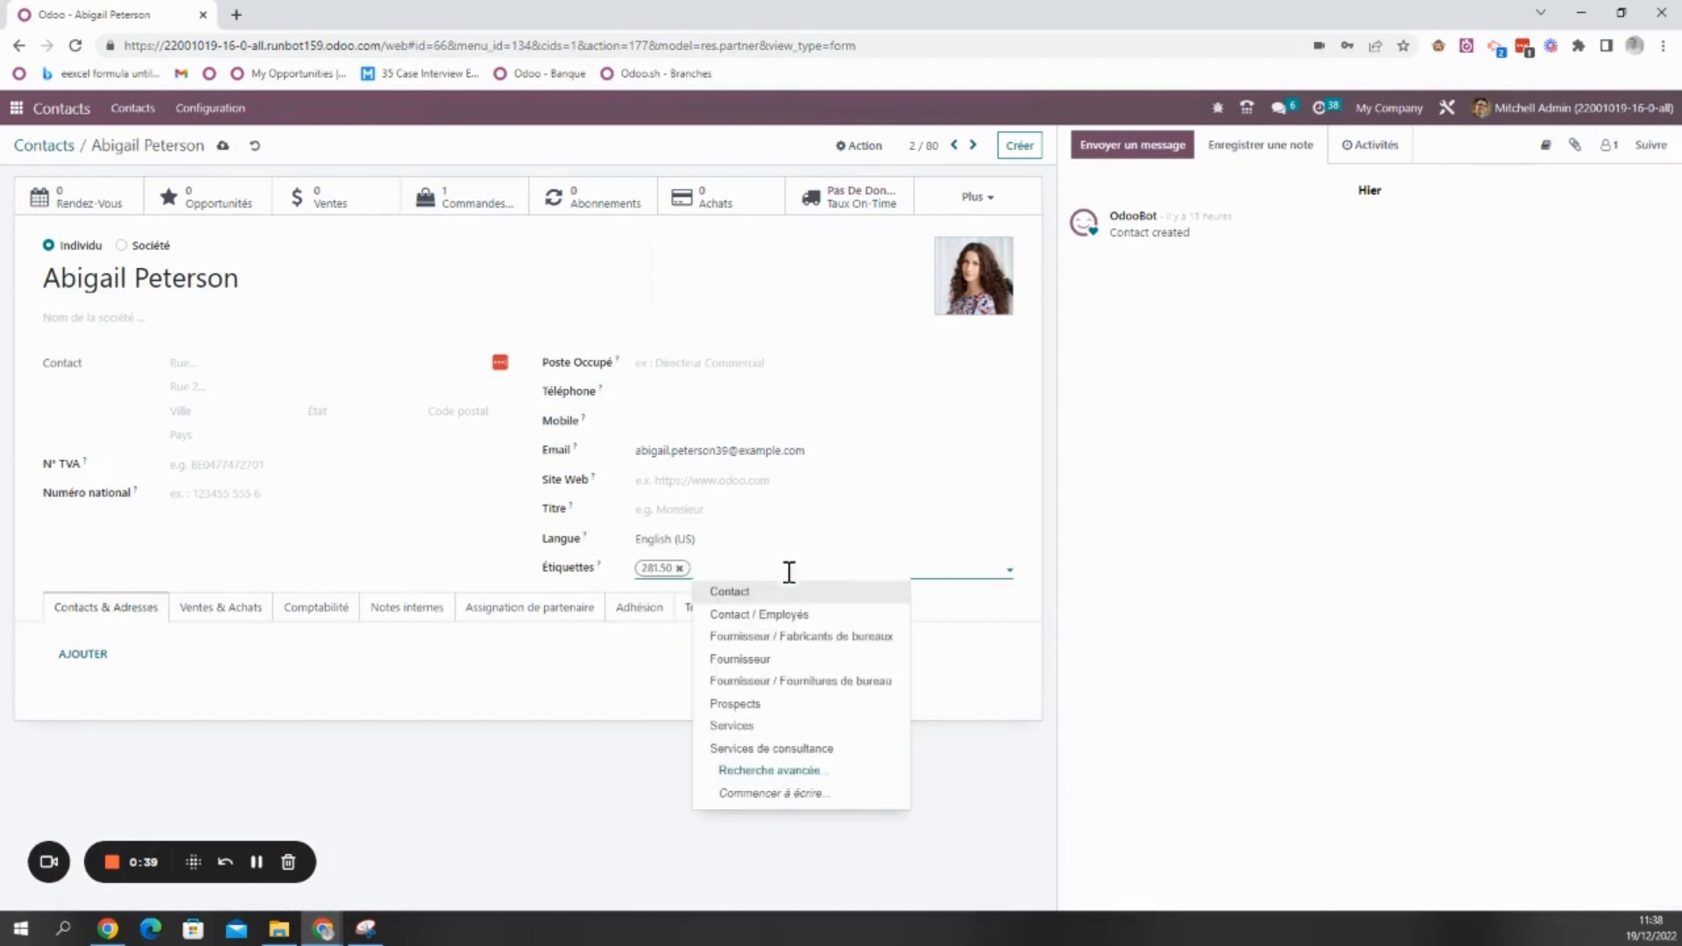
{"action": "left_click", "coordinate": [769, 659]}
{"action": "left_click", "coordinate": [880, 567]}
{"action": "left_click", "coordinate": [832, 637]}
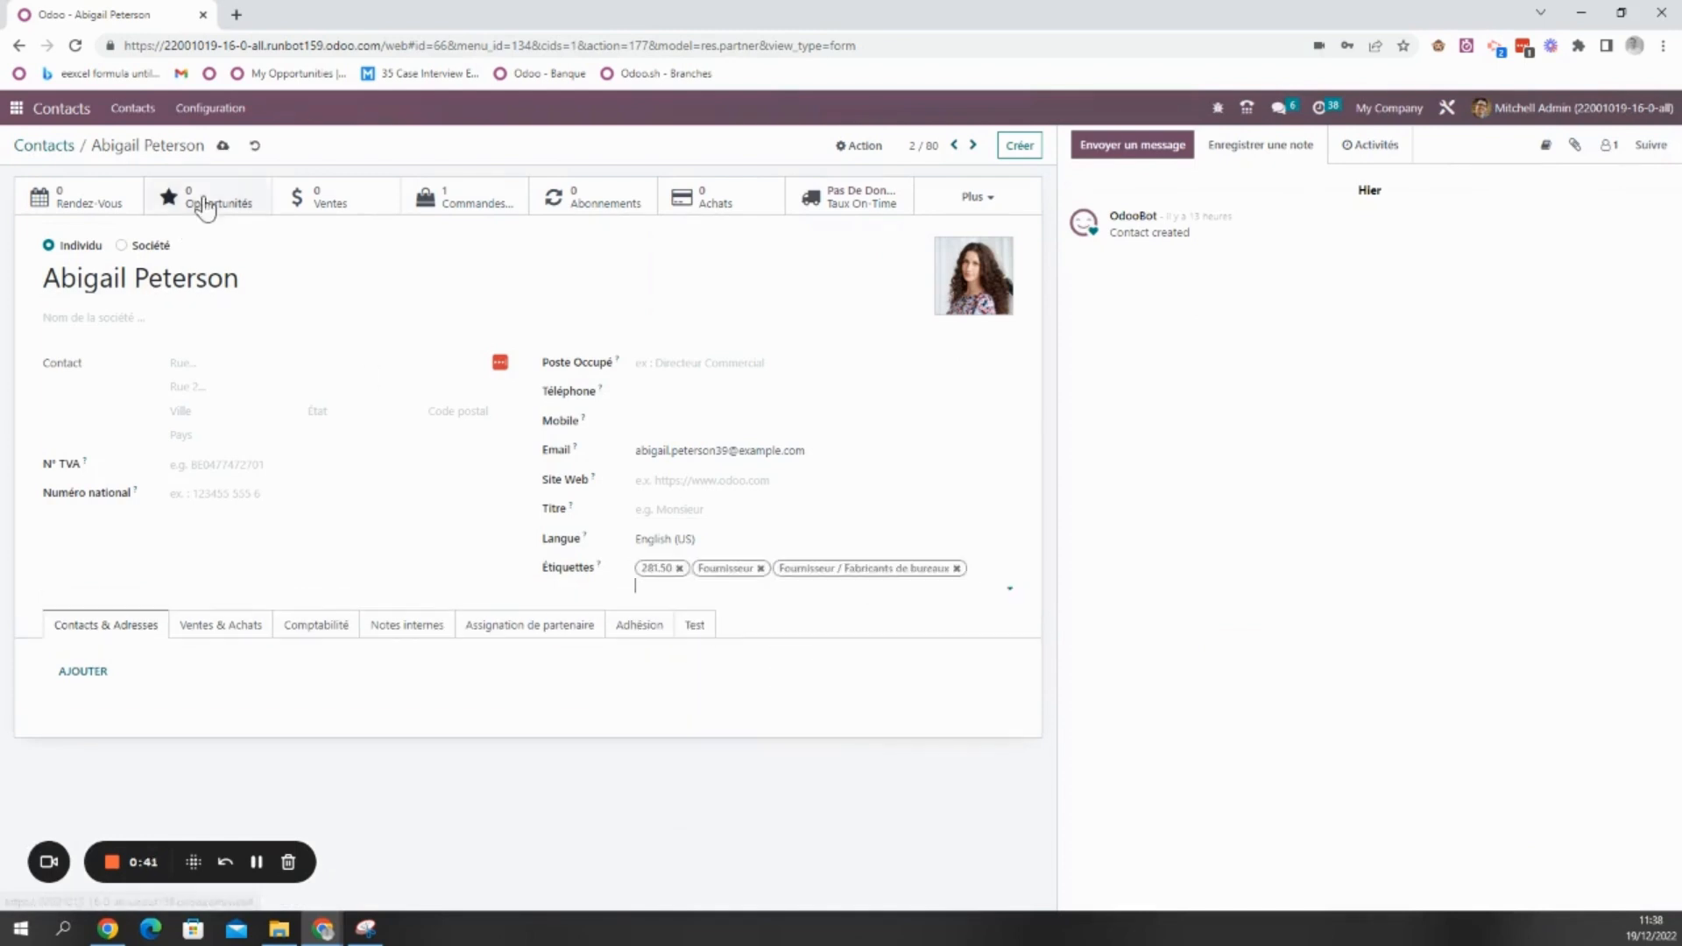
{"action": "left_click", "coordinate": [223, 145]}
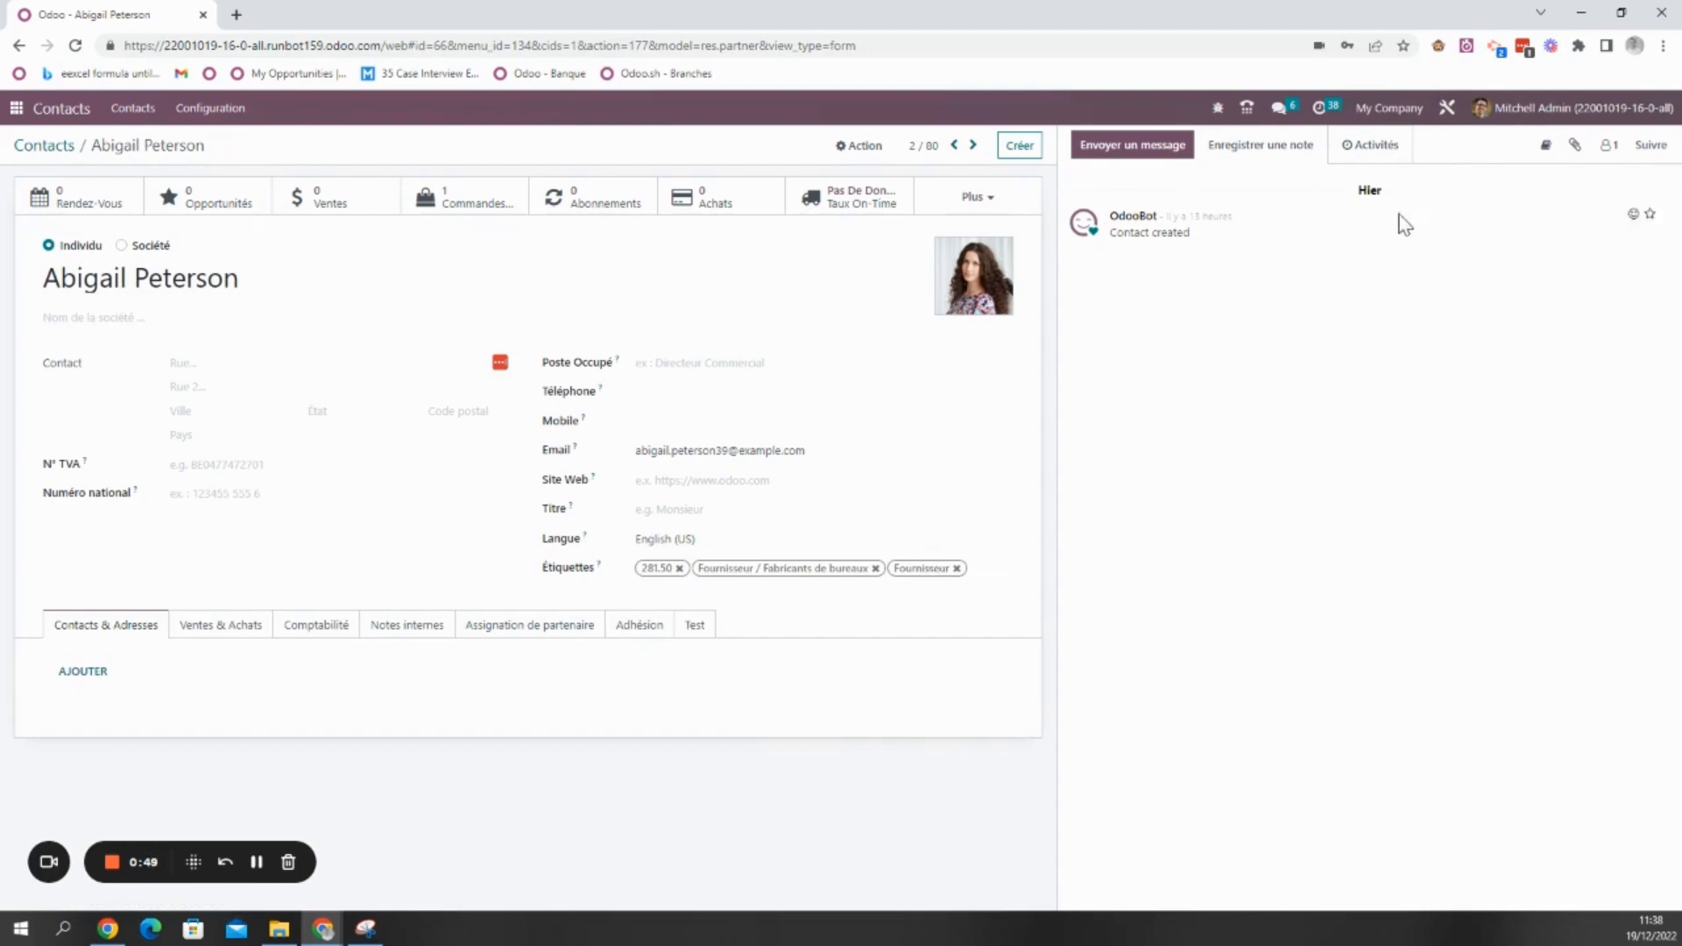
Edit the contact form in Studio and set the Tags field's widget to Relational table (many2many)
{"action": "left_click", "coordinate": [1444, 109]}
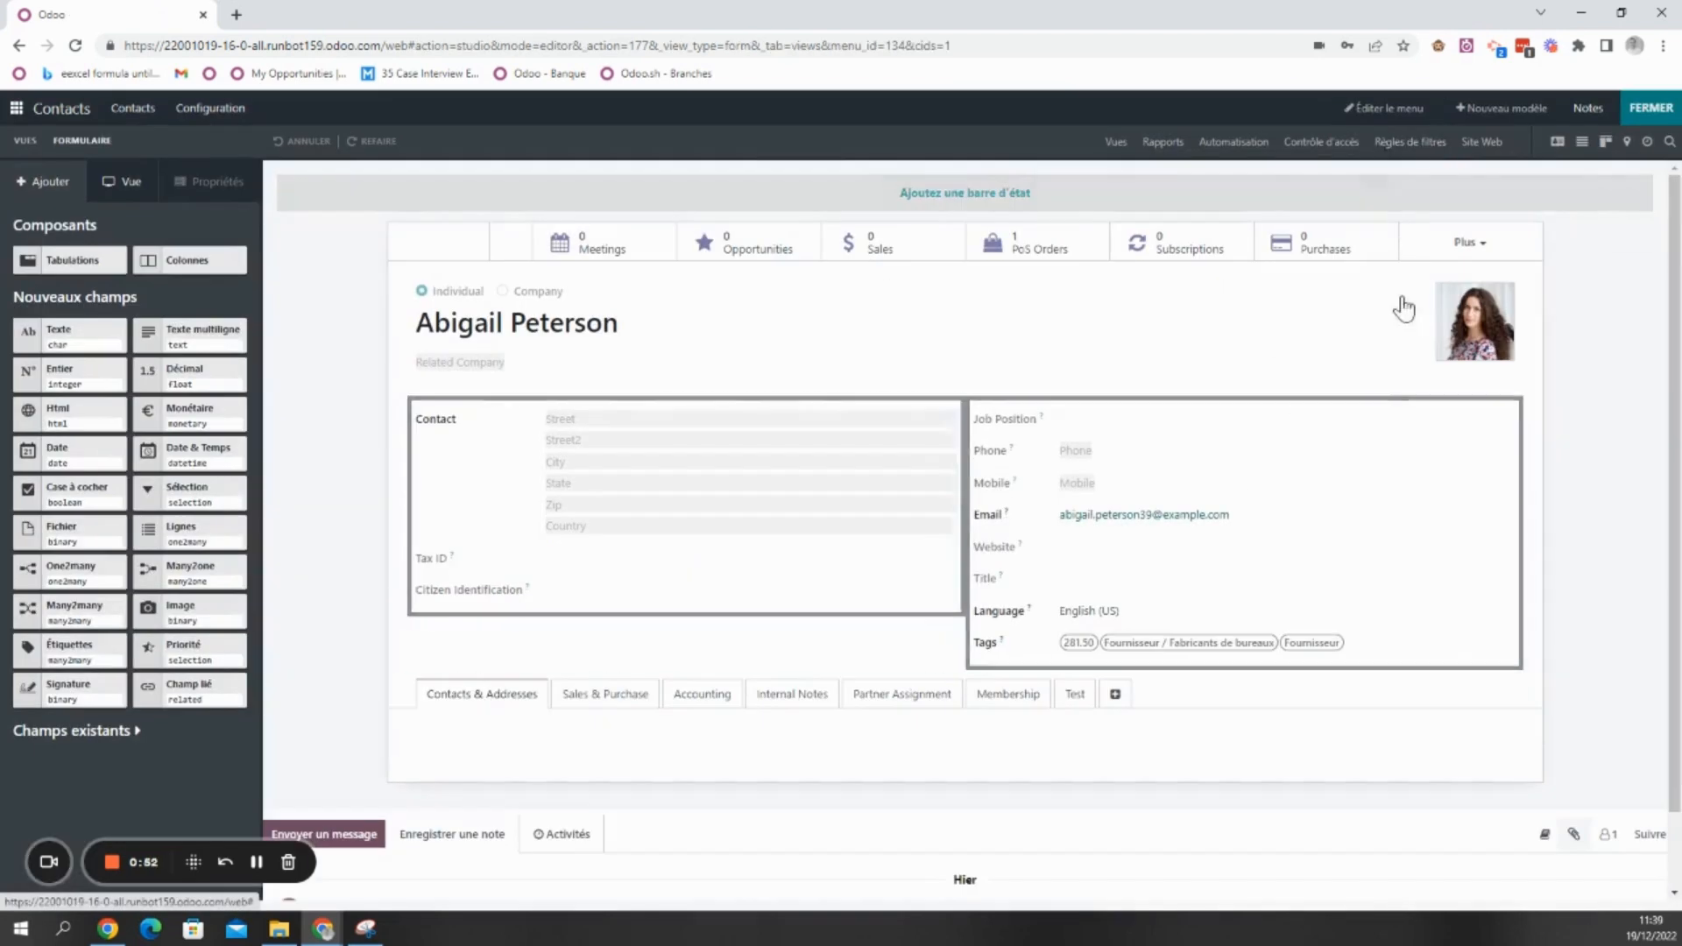
{"action": "left_click", "coordinate": [1086, 646]}
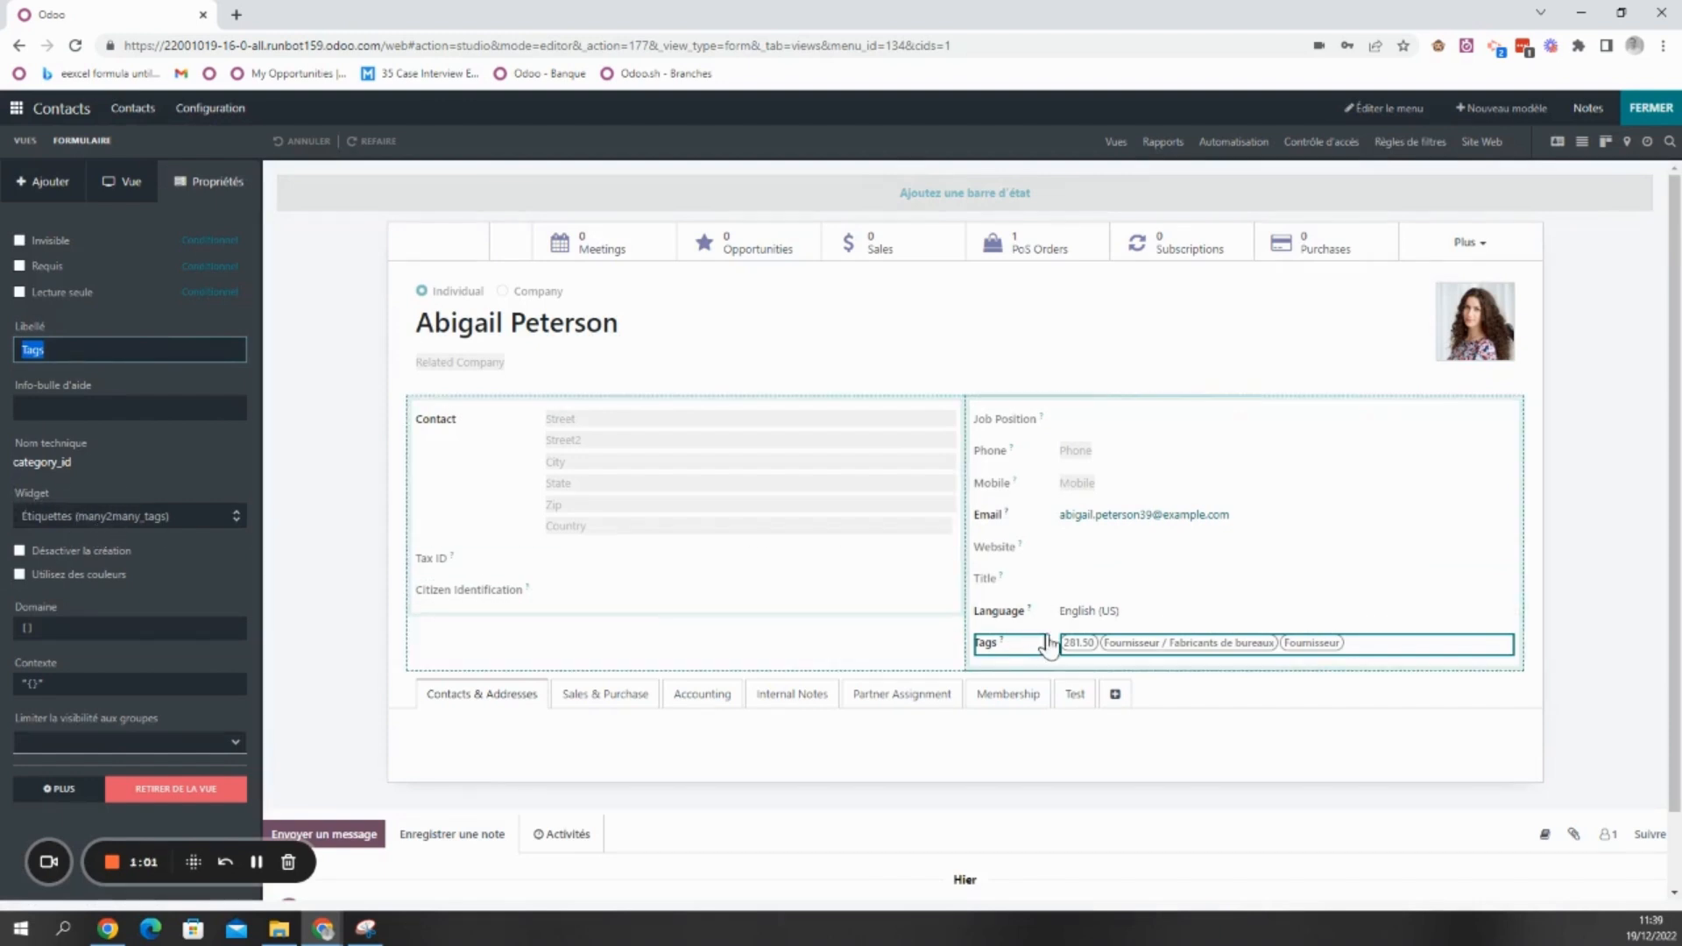
{"action": "left_click", "coordinate": [95, 525]}
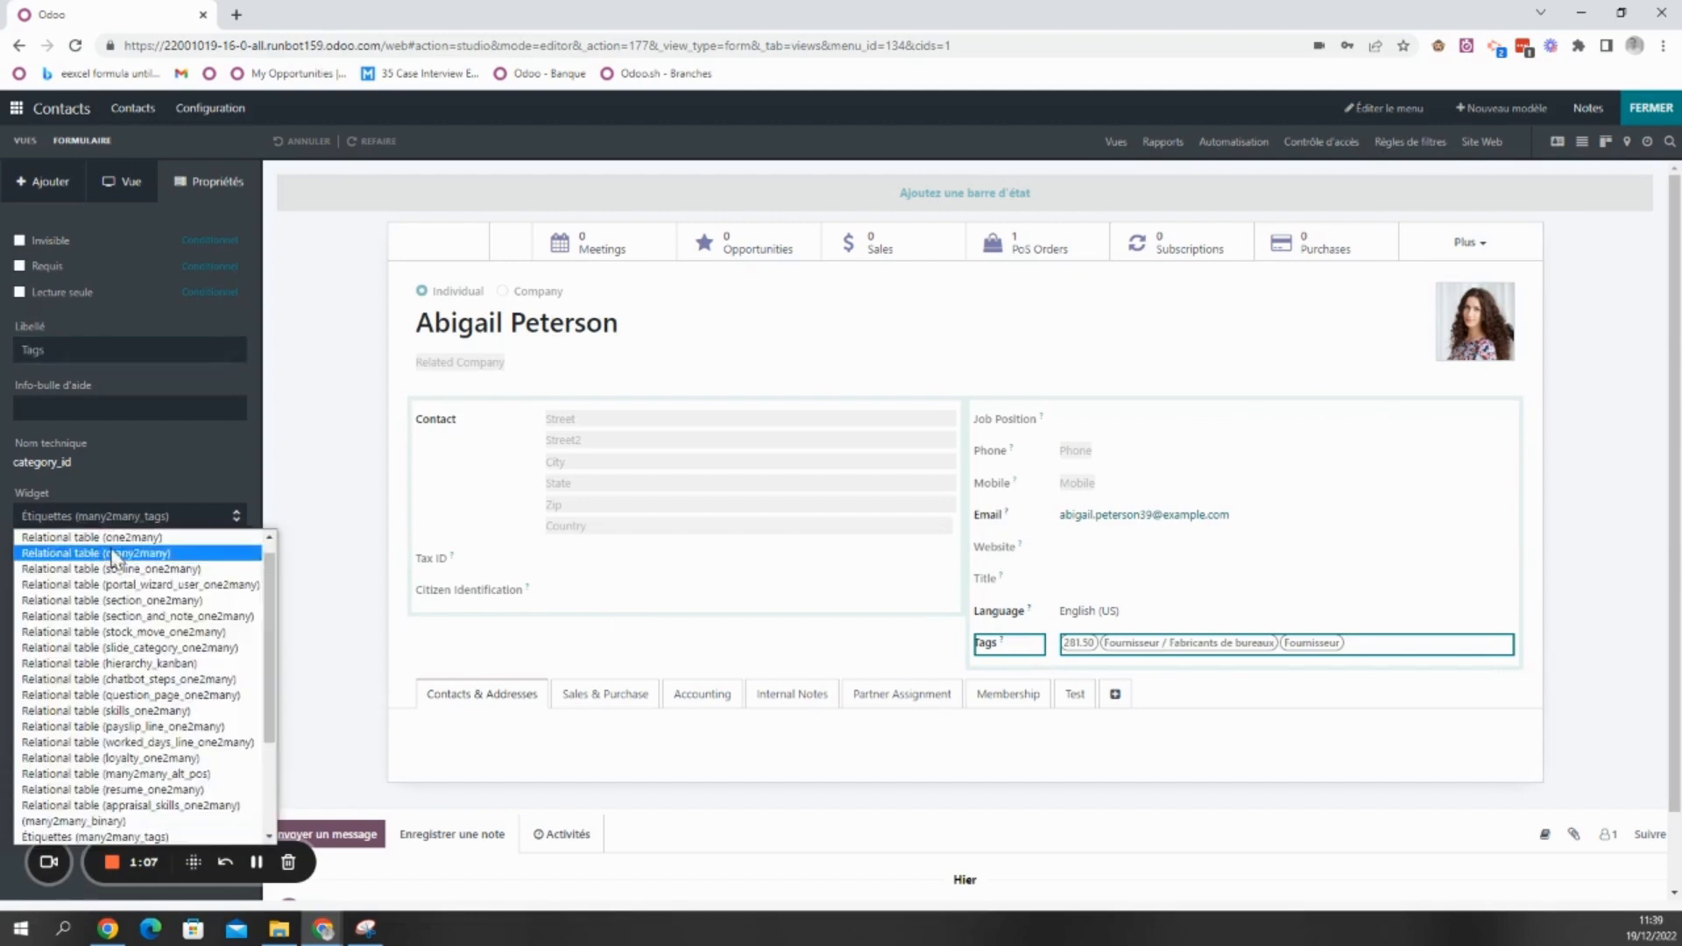
{"action": "scroll", "coordinate": [214, 797], "scroll_direction": "down", "scroll_amount": 3}
{"action": "scroll", "coordinate": [215, 806], "scroll_direction": "up", "scroll_amount": 3}
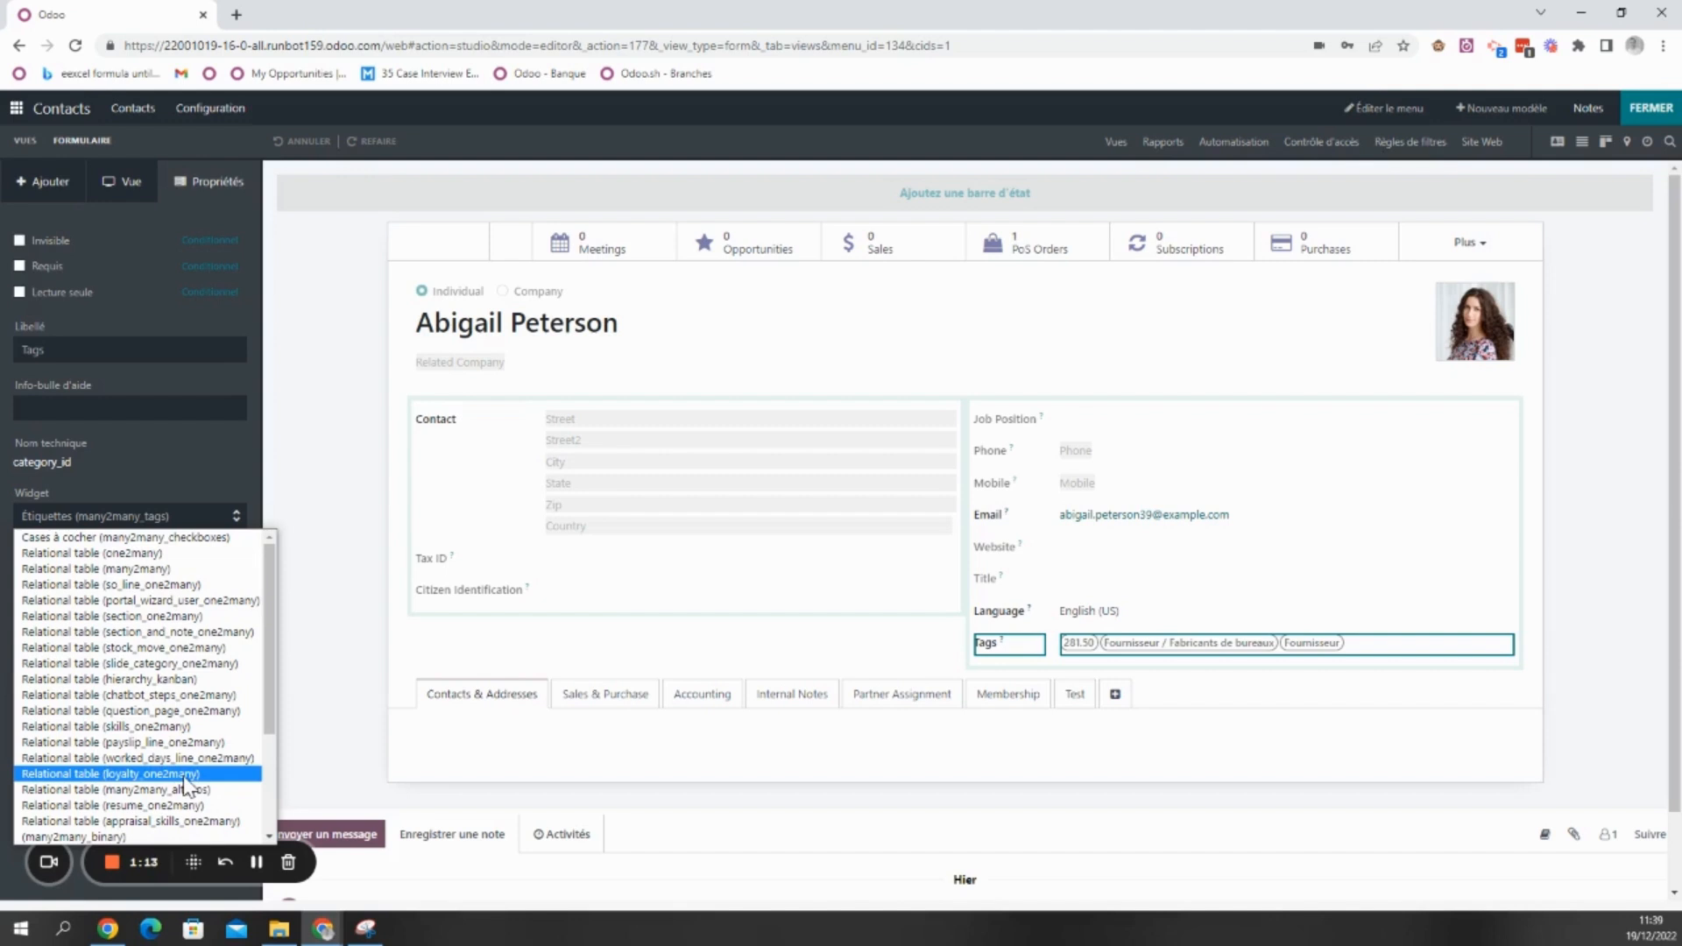
{"action": "left_click", "coordinate": [133, 571]}
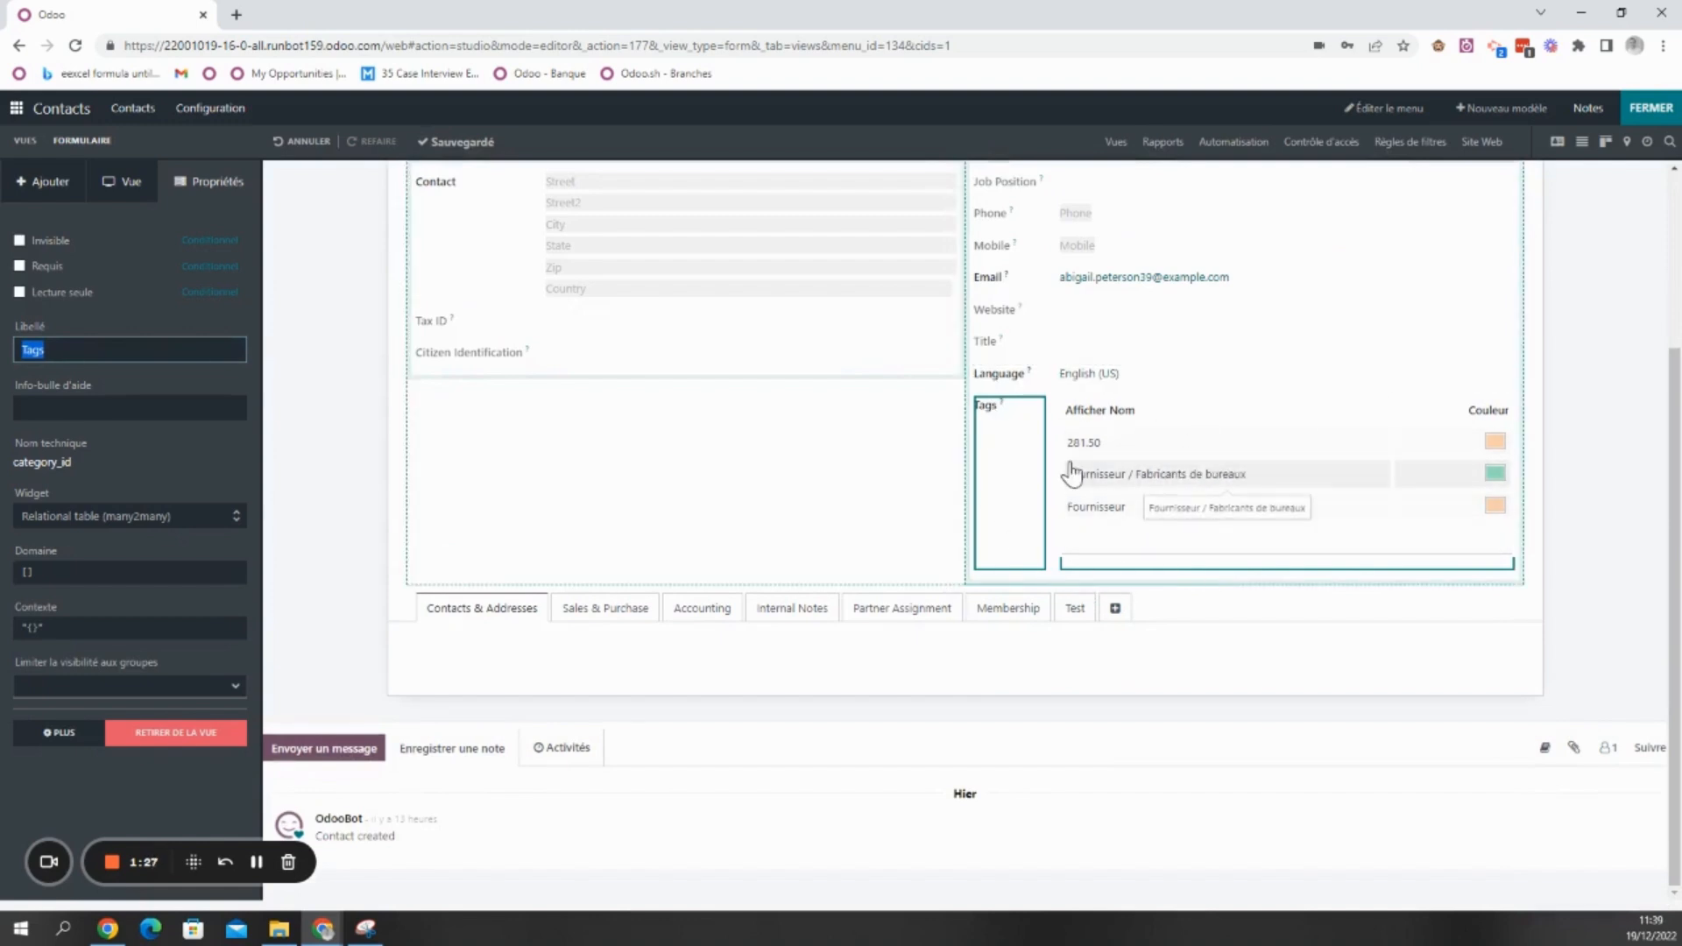
Examine the widget options available for the Email field, then leave Studio without choosing one
{"action": "scroll", "coordinate": [1070, 468], "scroll_direction": "up", "scroll_amount": 1}
{"action": "mouse_move", "coordinate": [1009, 371]}
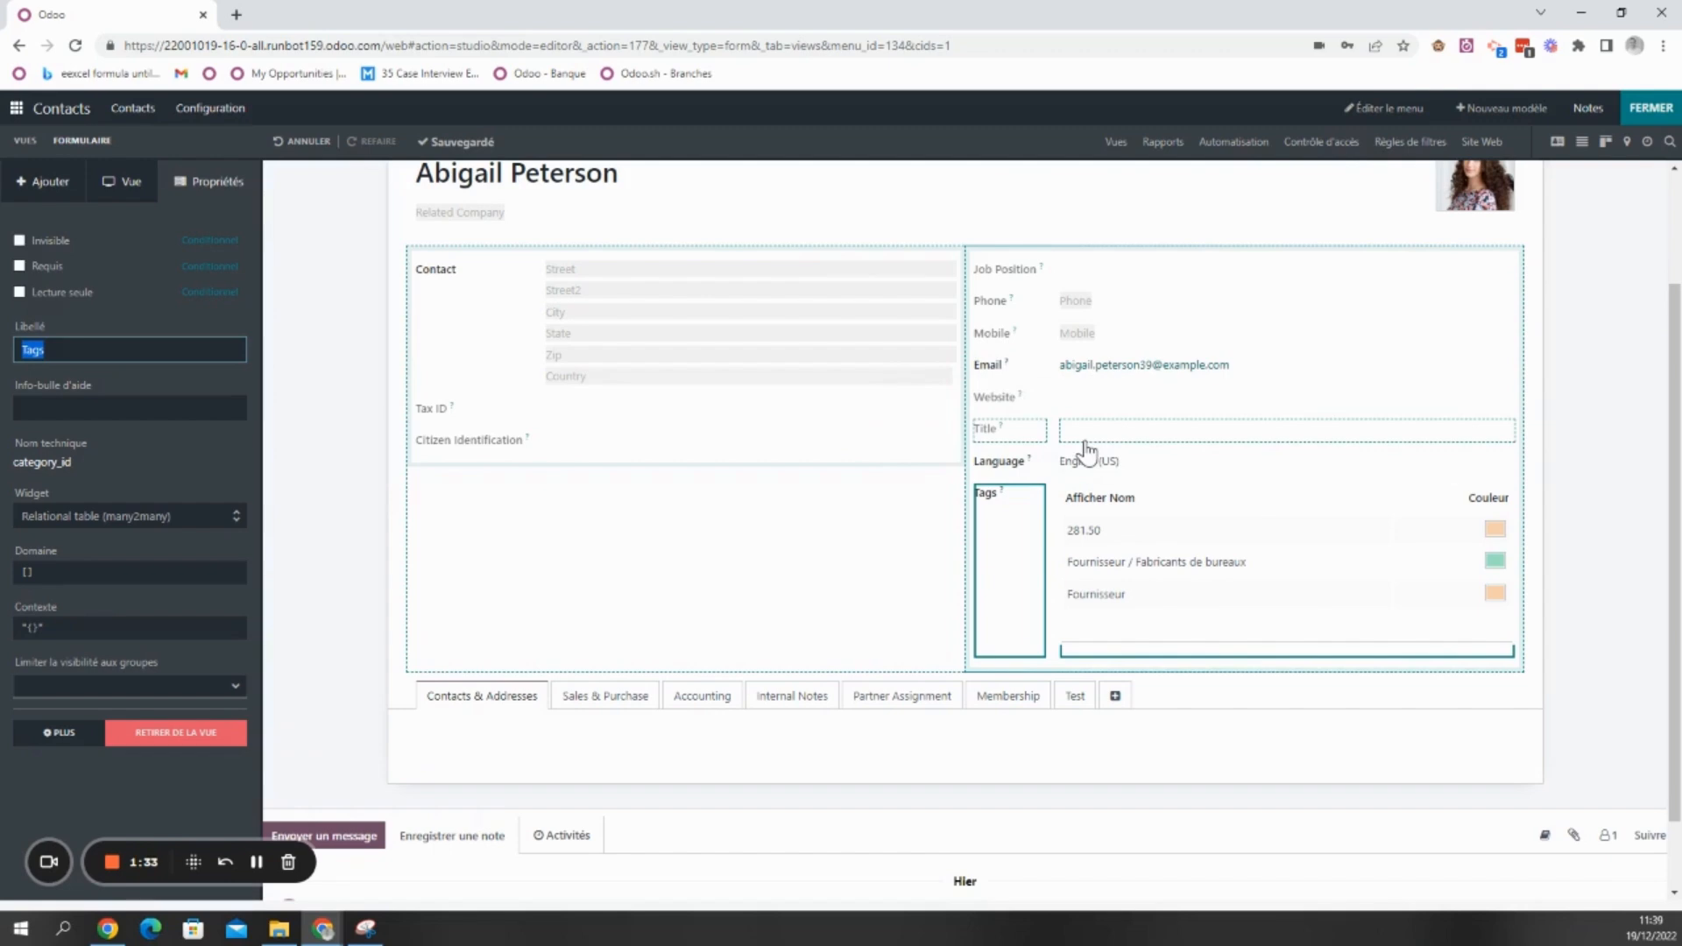
{"action": "left_click", "coordinate": [1208, 373]}
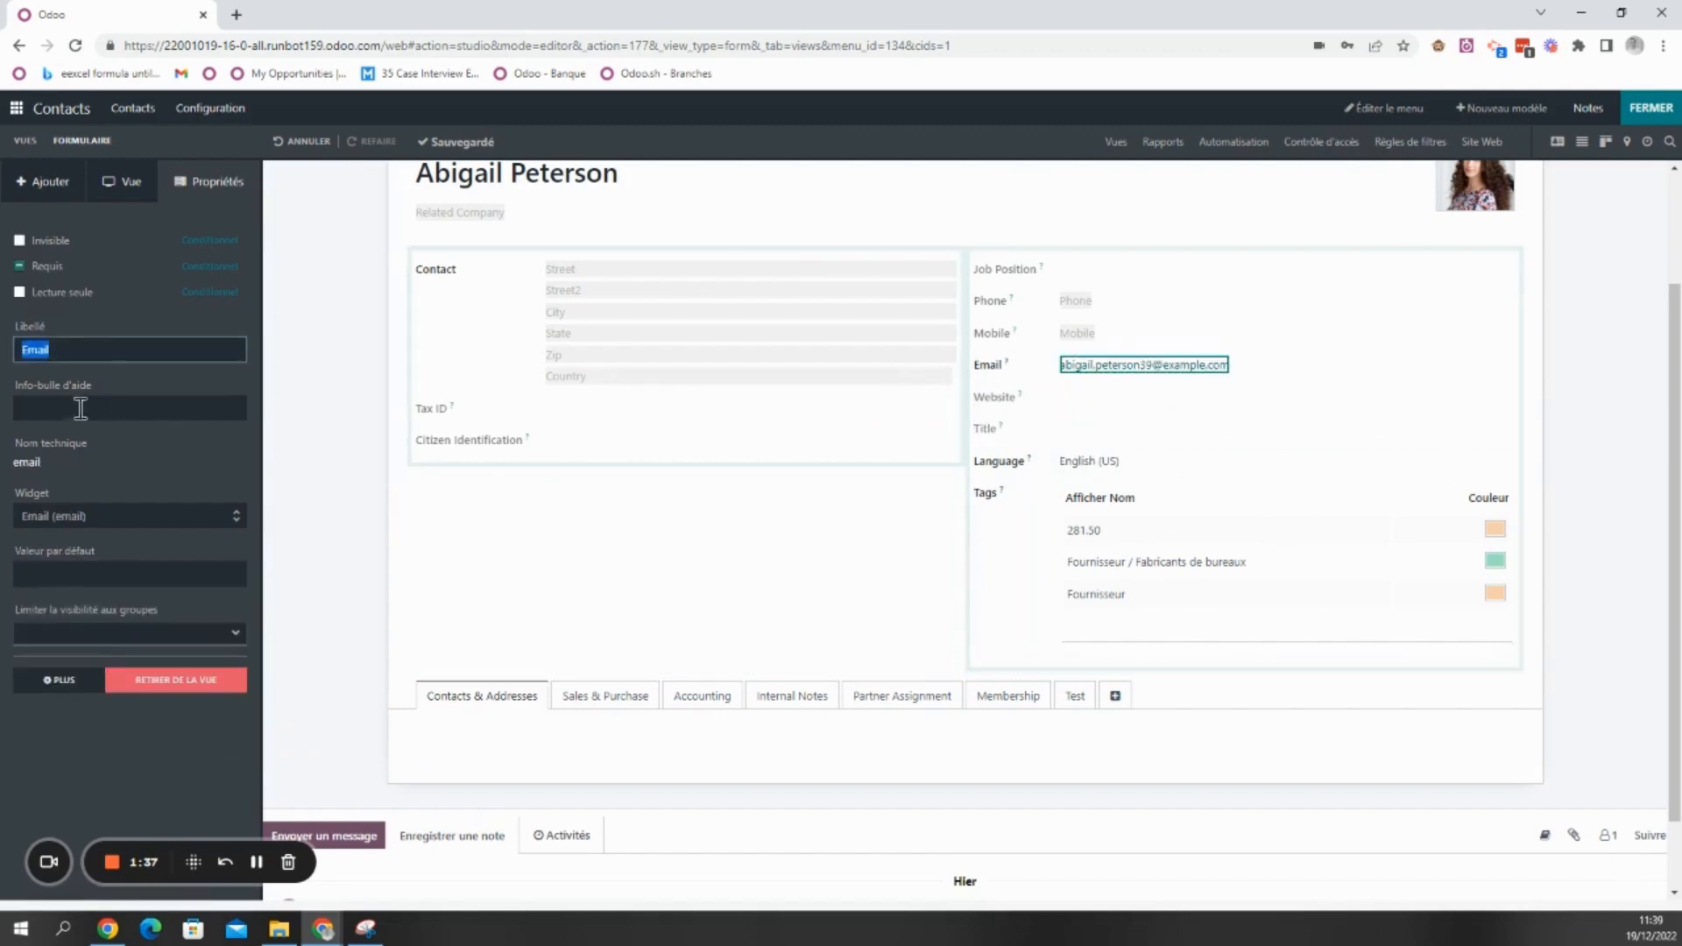
{"action": "left_click", "coordinate": [93, 519]}
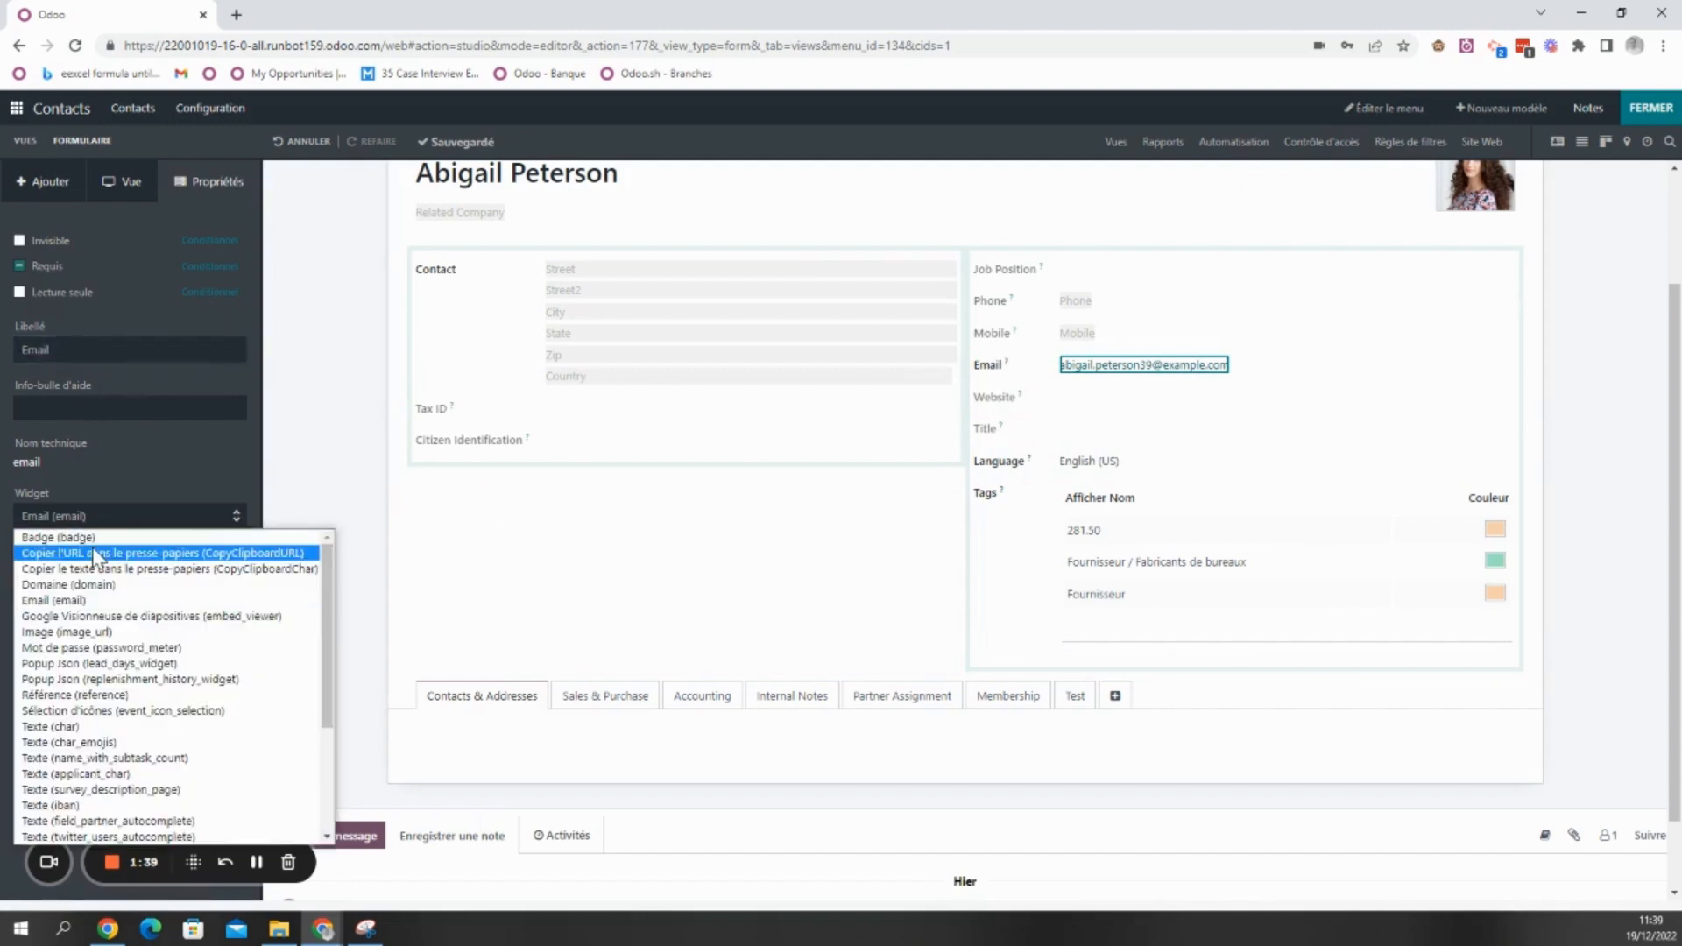
{"action": "scroll", "coordinate": [109, 635], "scroll_direction": "down", "scroll_amount": 2}
{"action": "scroll", "coordinate": [127, 648], "scroll_direction": "up", "scroll_amount": 2}
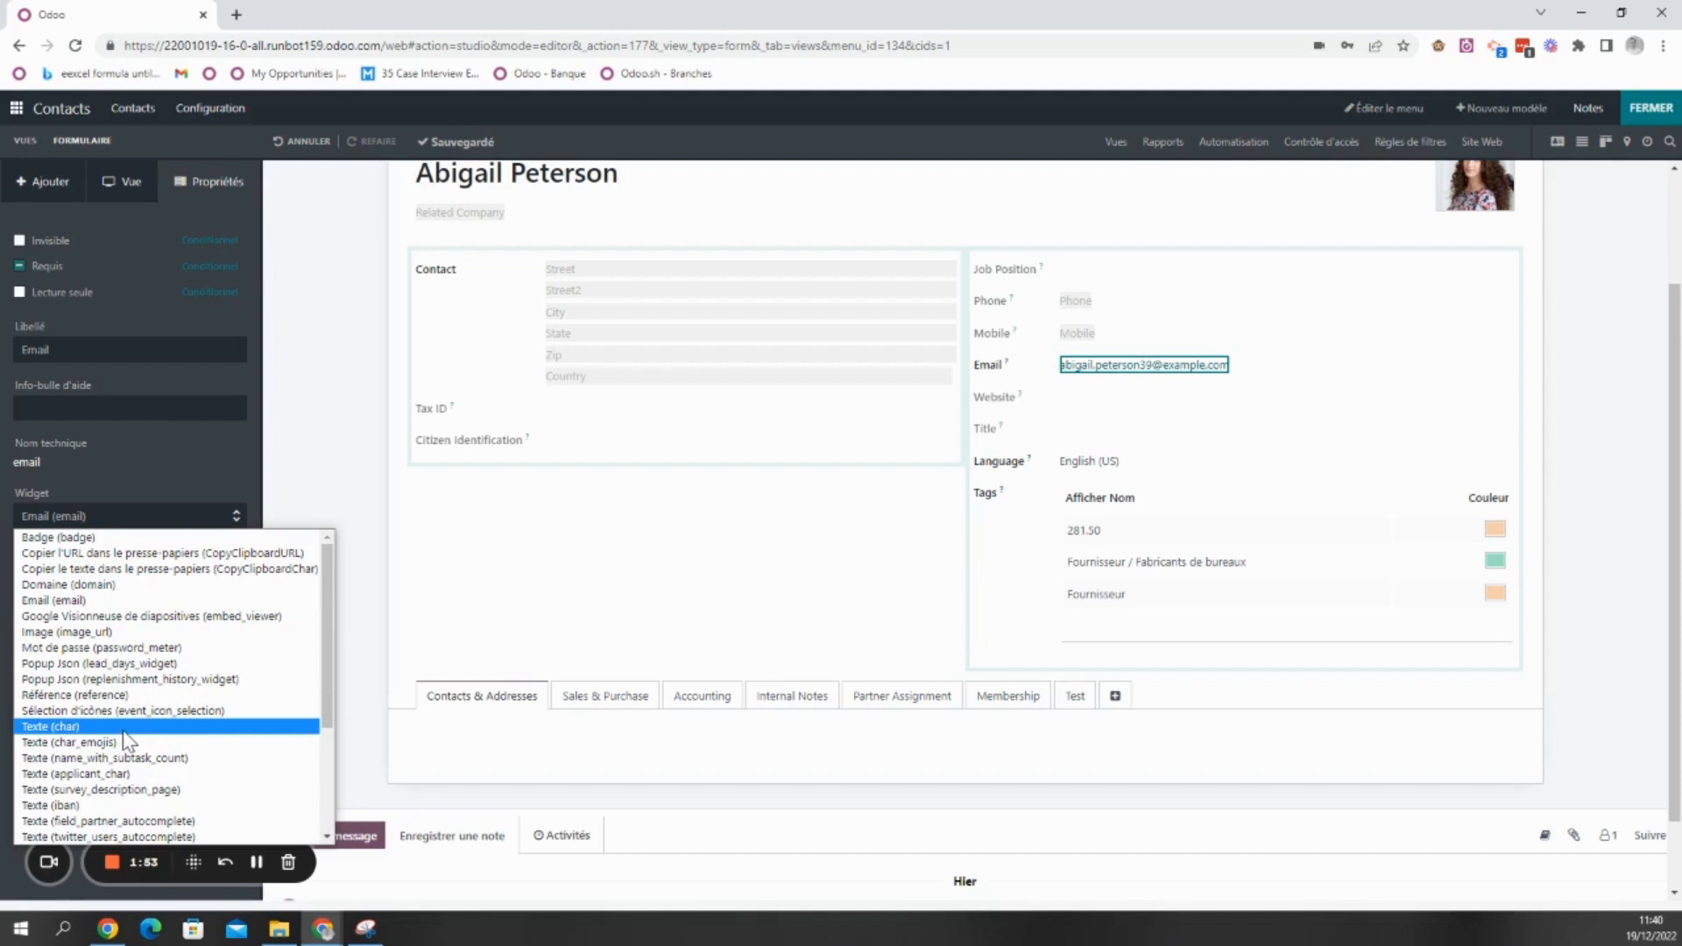
{"action": "scroll", "coordinate": [122, 741], "scroll_direction": "down", "scroll_amount": 2}
{"action": "scroll", "coordinate": [123, 729], "scroll_direction": "up", "scroll_amount": 2}
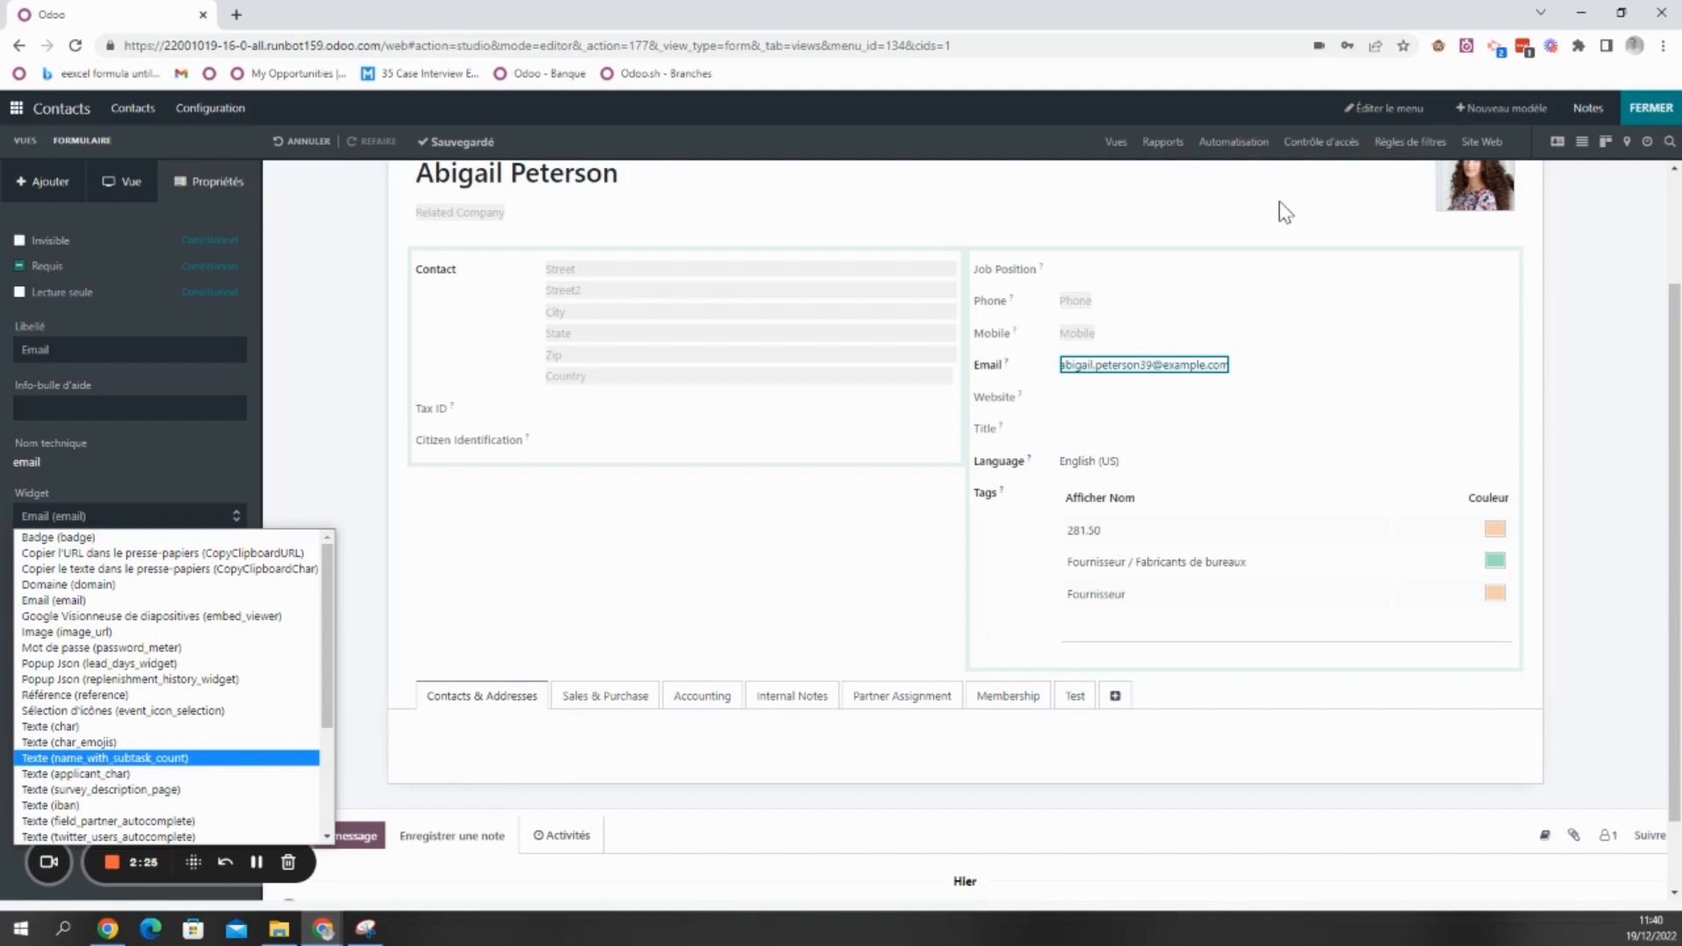
{"action": "left_click", "coordinate": [1648, 128]}
Switch to the Ventes app and view the form of the first quotation in the list
{"action": "left_click", "coordinate": [16, 108]}
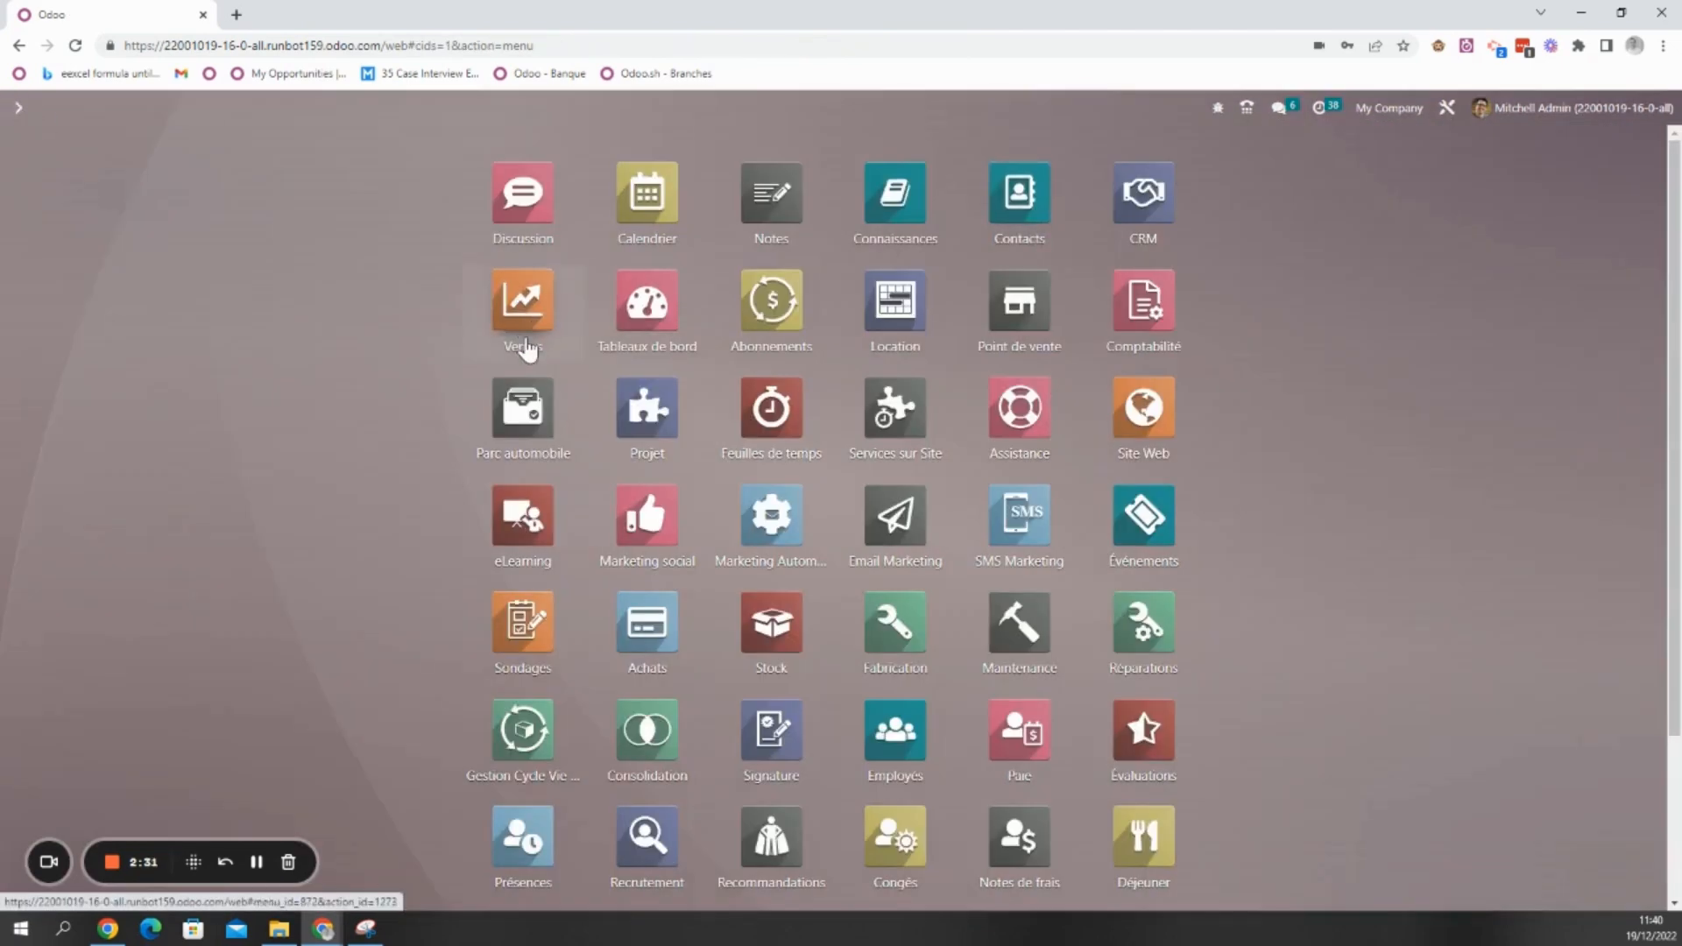
{"action": "left_click", "coordinate": [497, 305]}
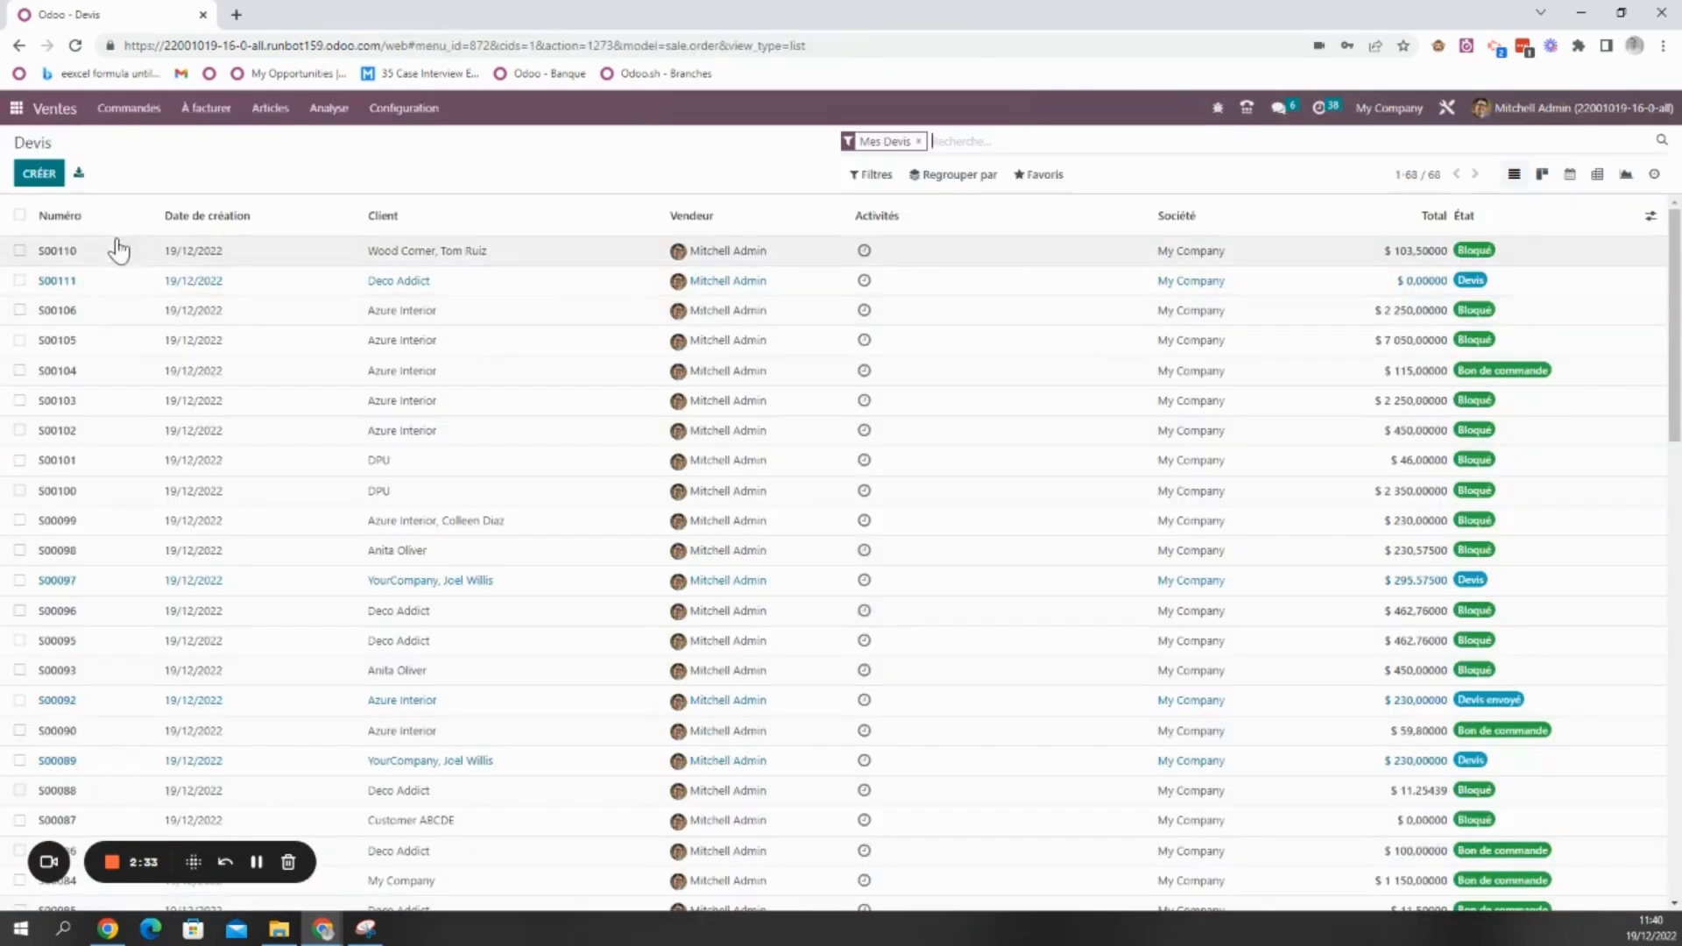
{"action": "left_click", "coordinate": [75, 249]}
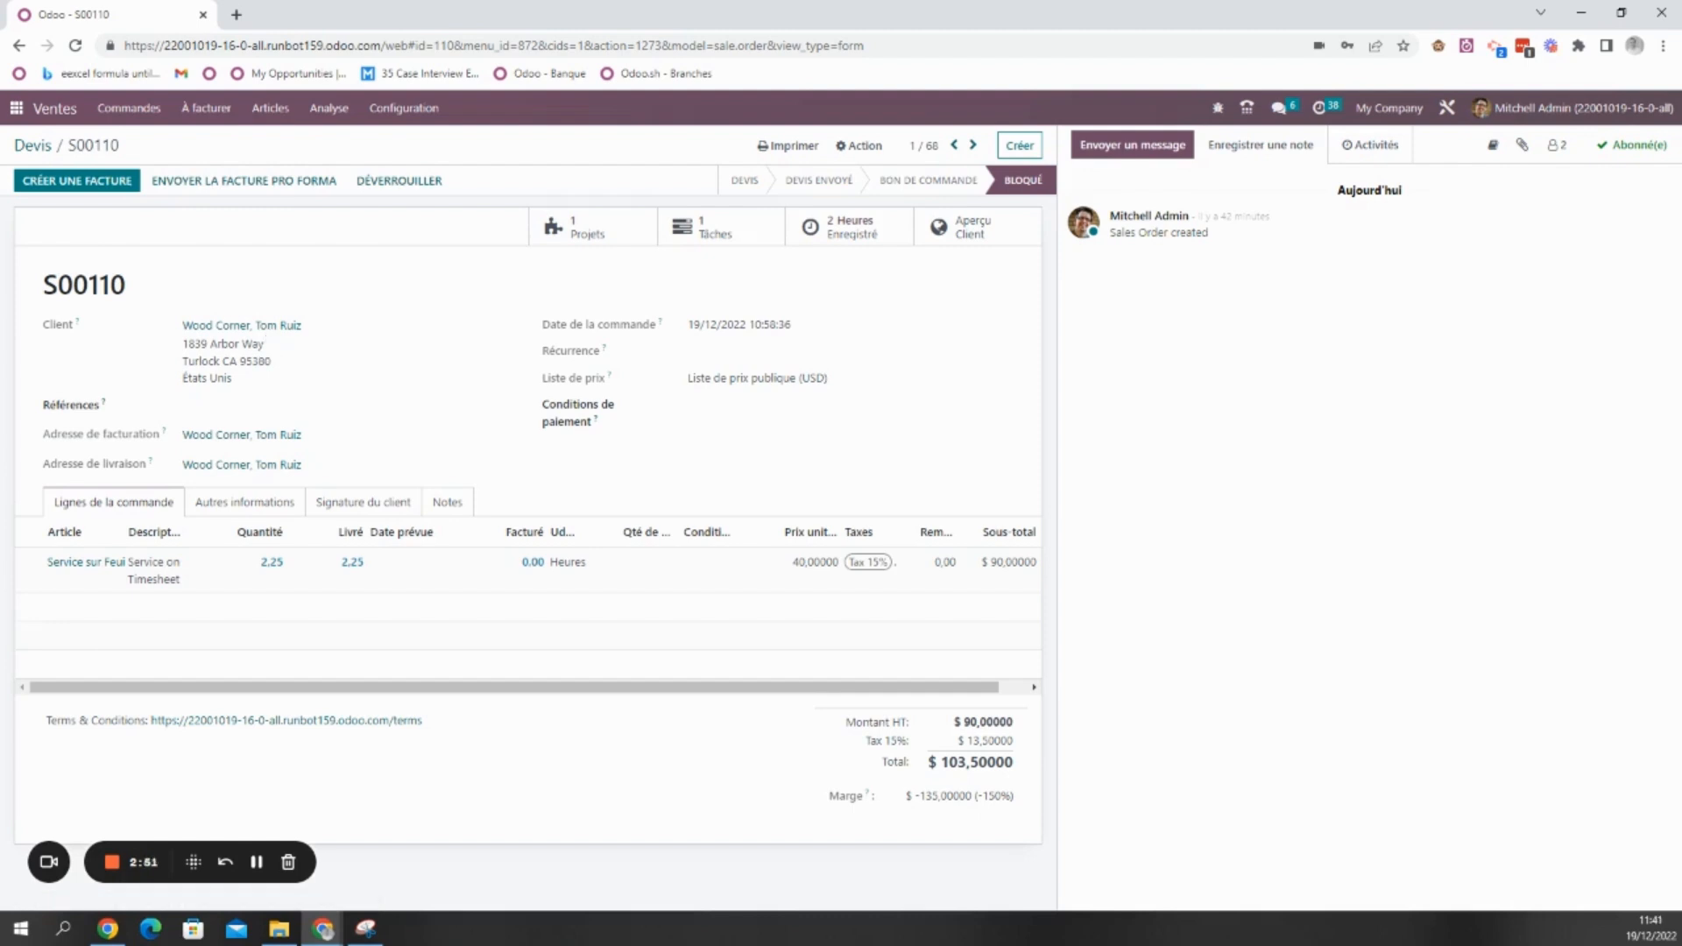
Switch to the CRM app and open the Quote for 150 carpets opportunity from the Nouveau stage
{"action": "left_click", "coordinate": [17, 108]}
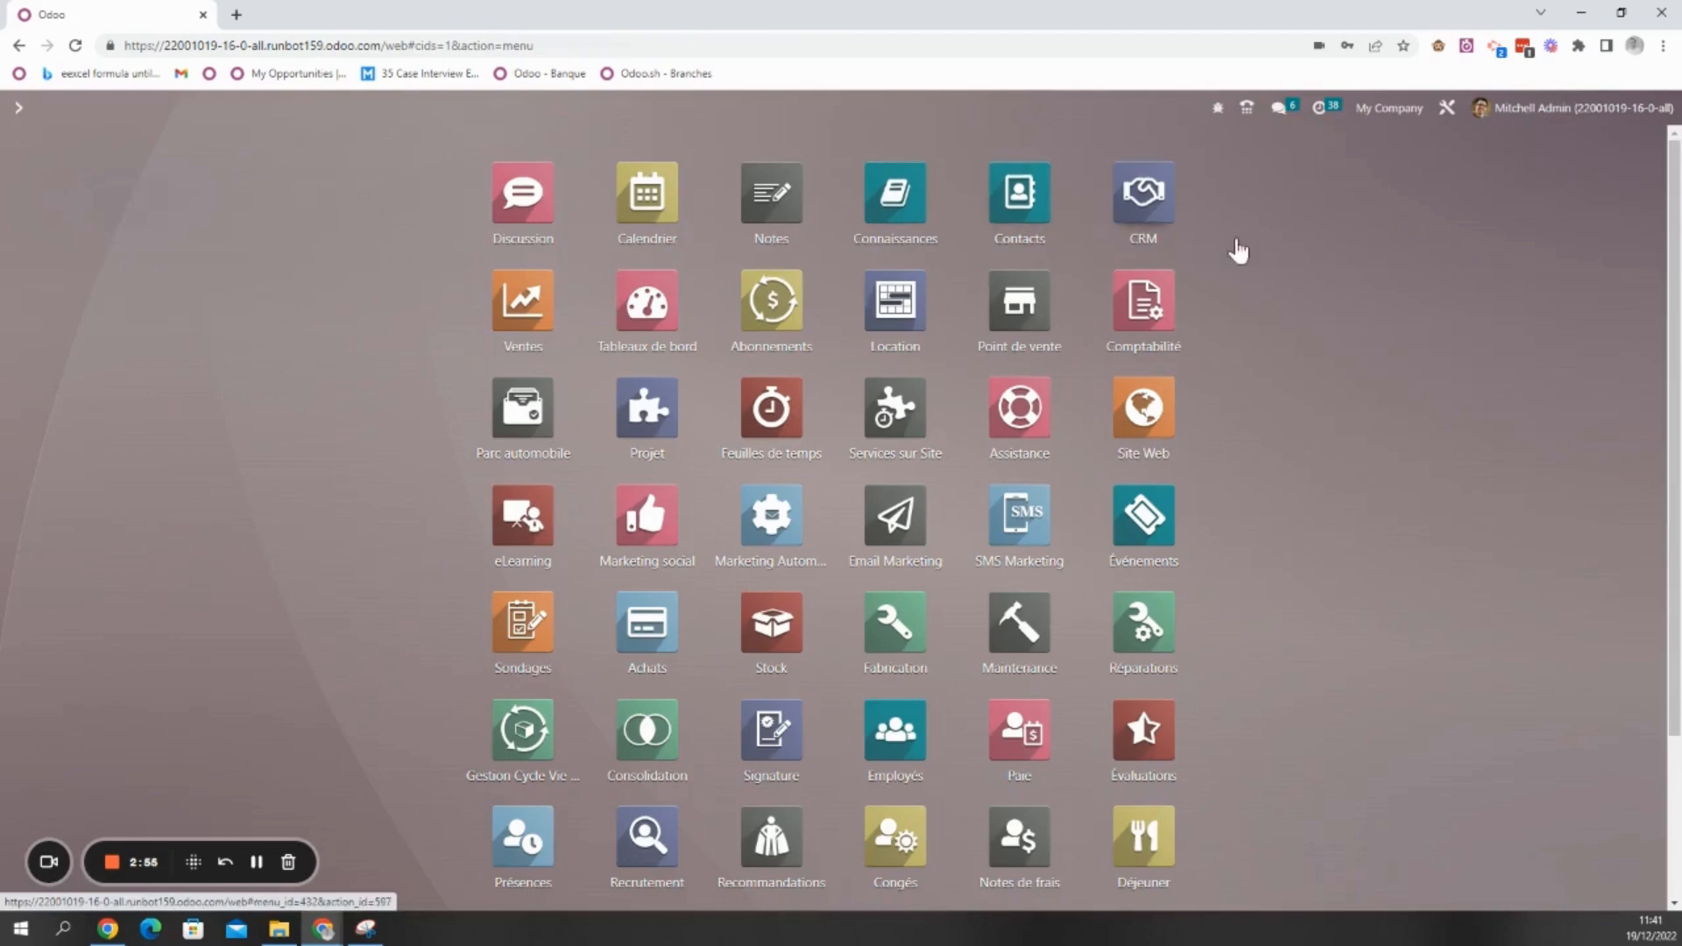
{"action": "left_click", "coordinate": [1142, 215]}
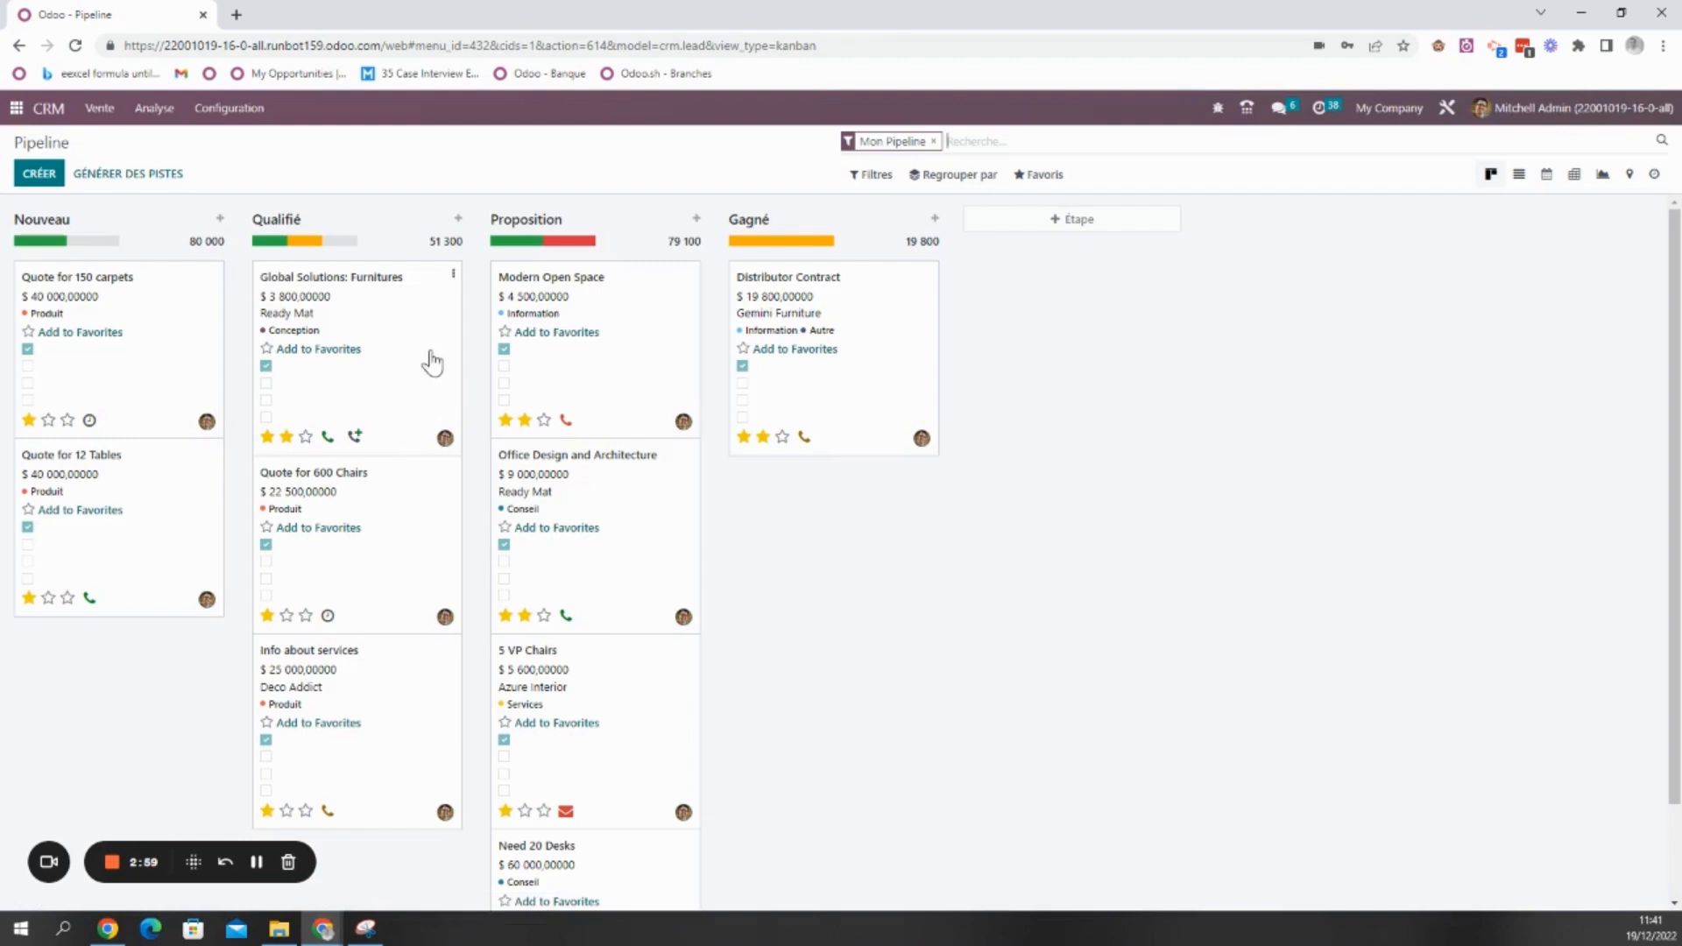
{"action": "left_click", "coordinate": [425, 350]}
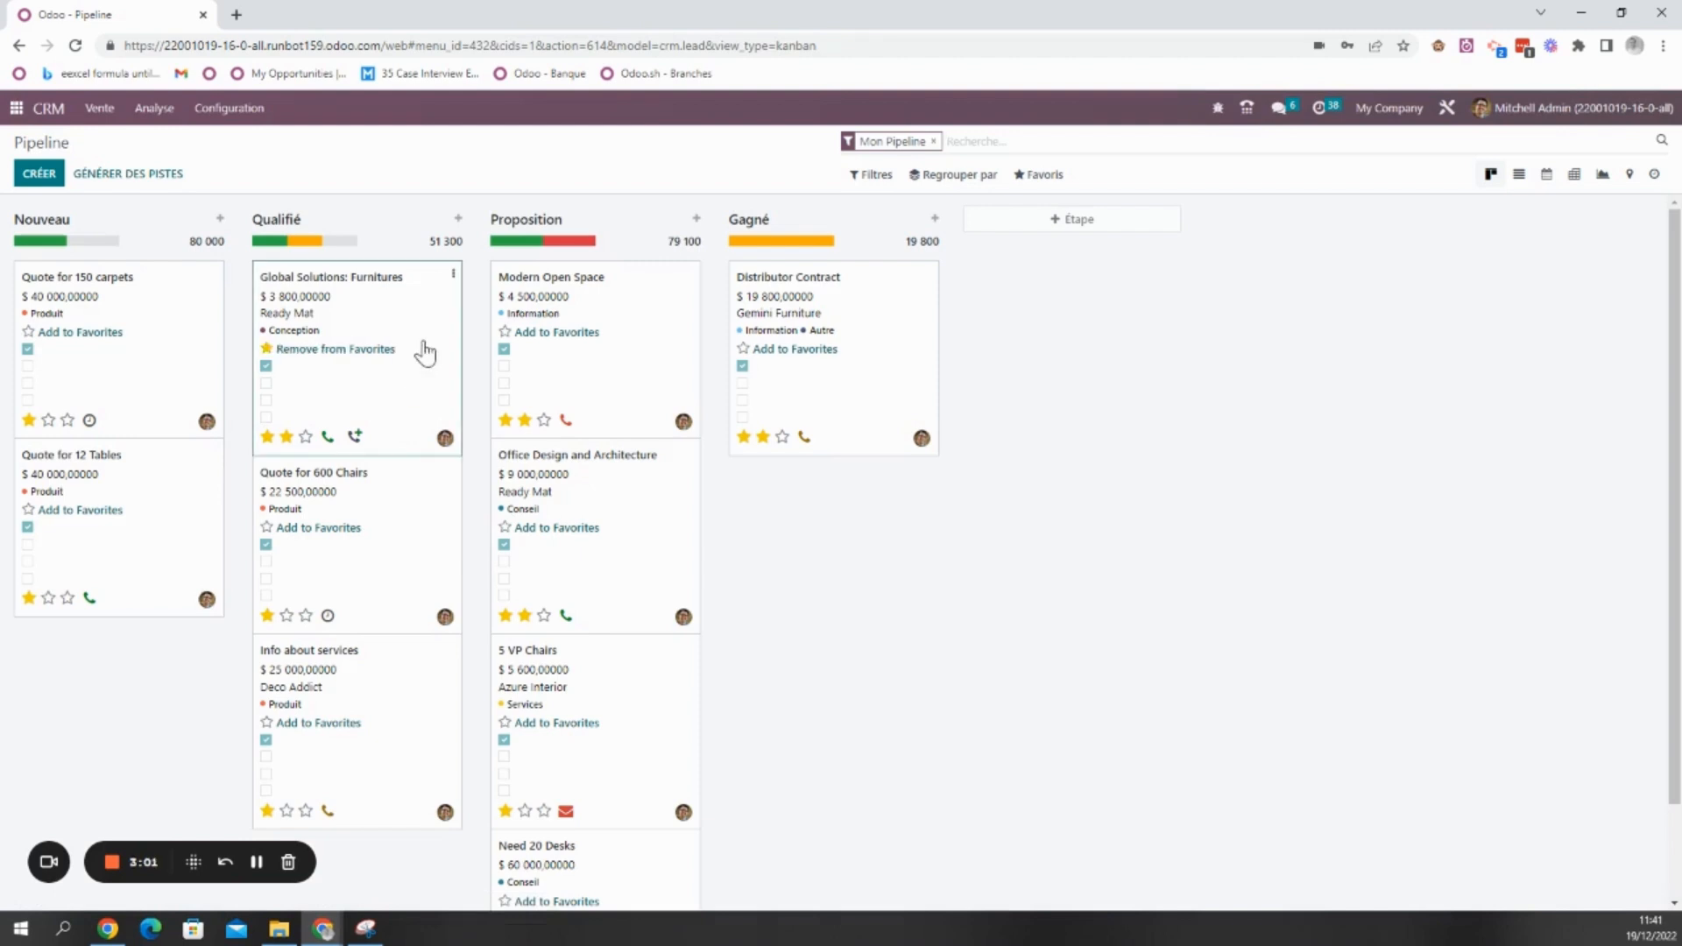
{"action": "left_click", "coordinate": [189, 300]}
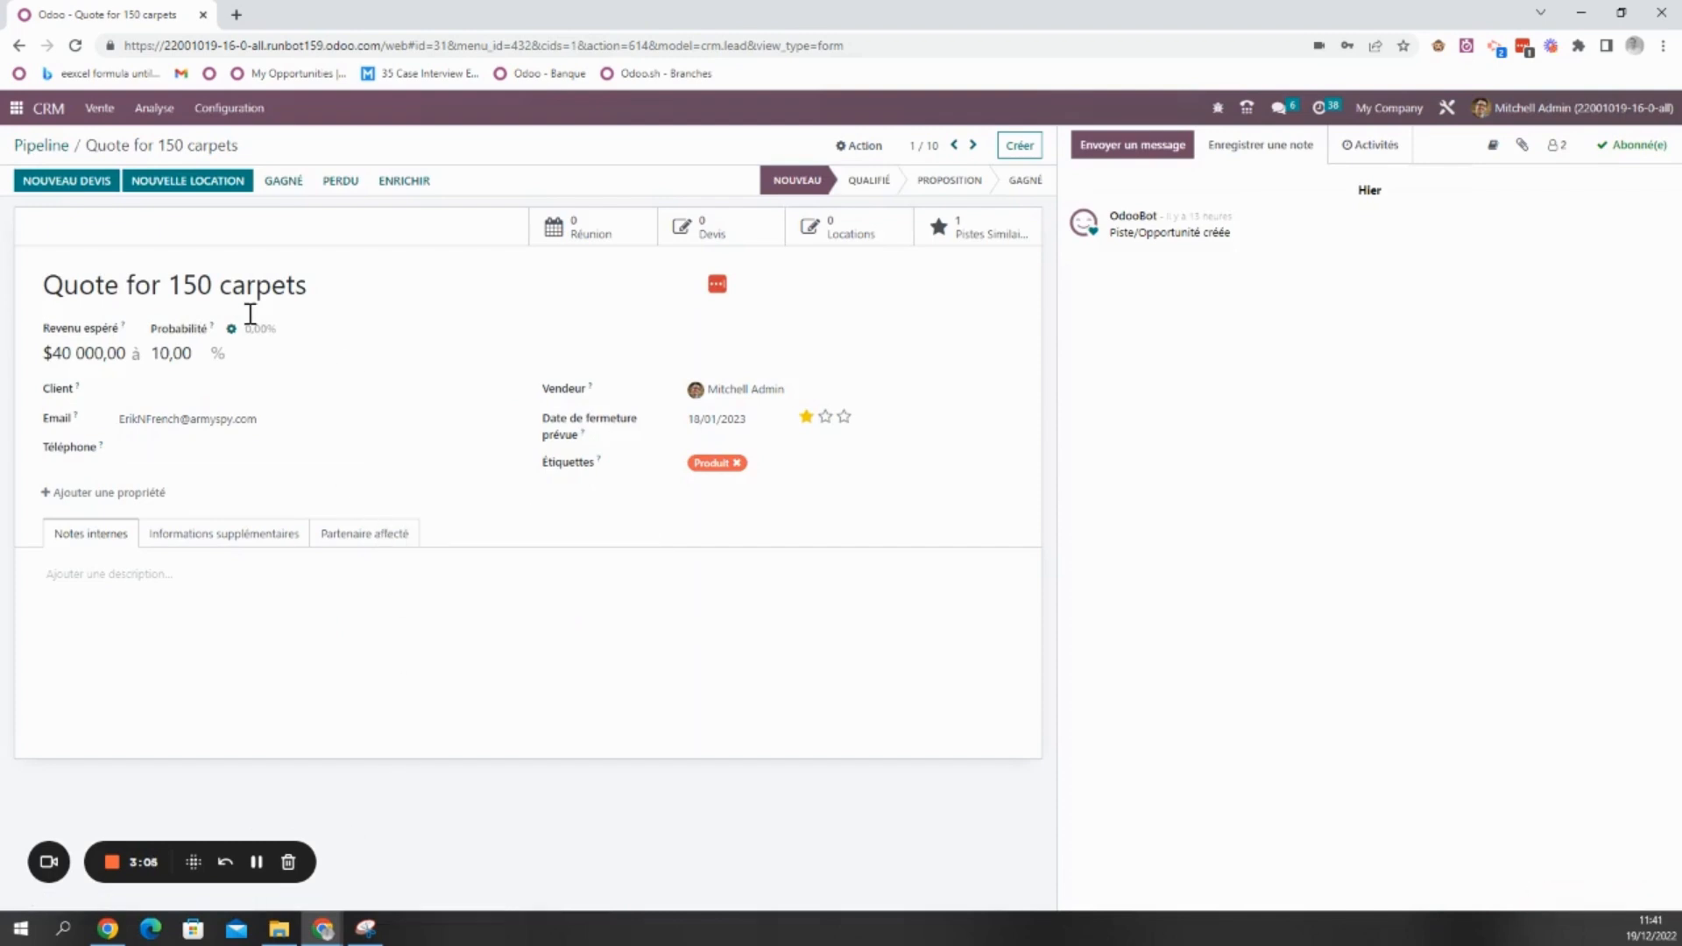
In Studio, add a Many2one field related to the Contact model below Tags on the opportunity form
{"action": "left_click", "coordinate": [1449, 110]}
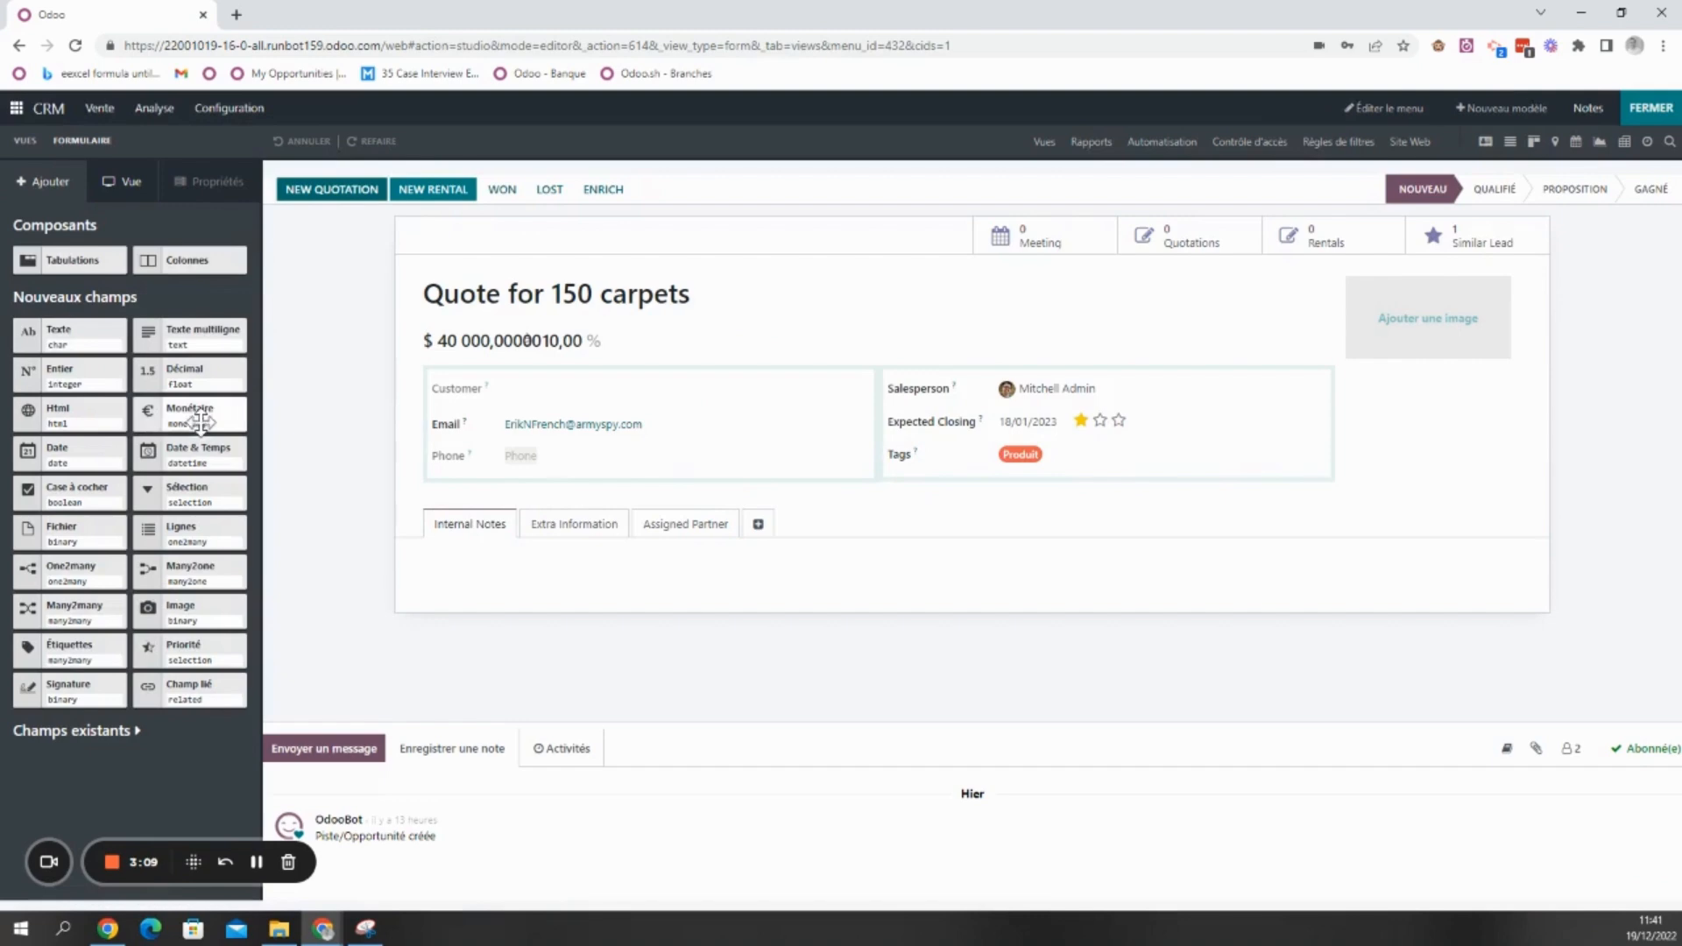
{"action": "left_click_drag", "start_coordinate": [190, 568], "coordinate": [958, 493]}
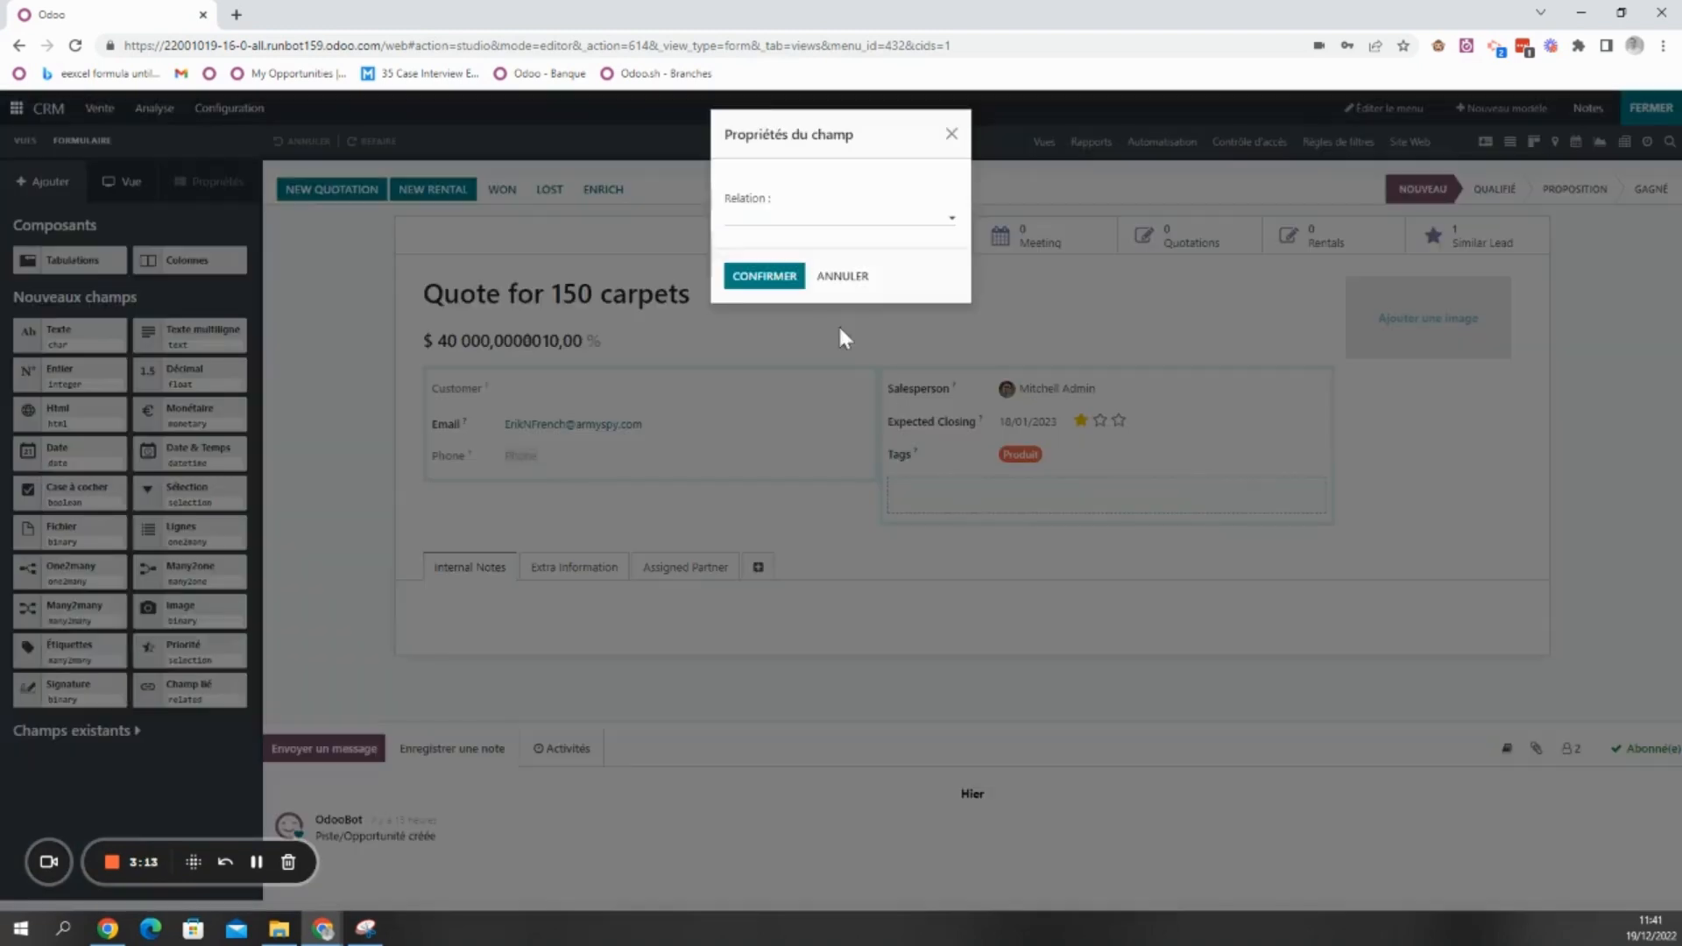
{"action": "left_click", "coordinate": [818, 223]}
{"action": "type", "text": "Contact"}
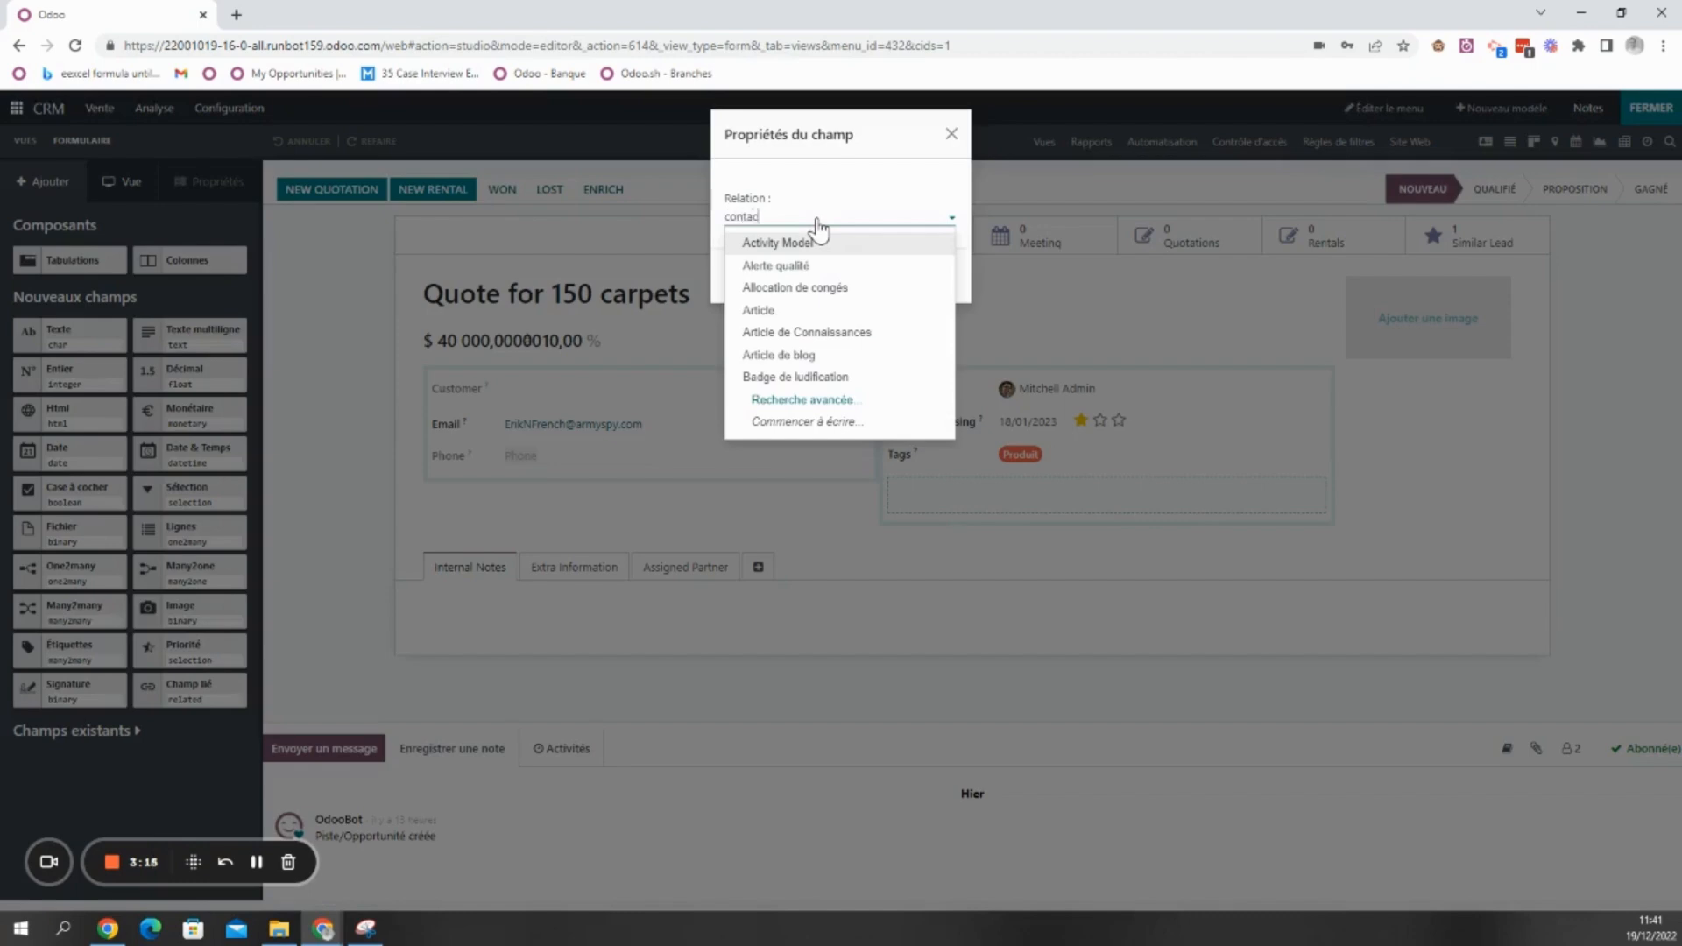
{"action": "key", "text": "Return"}
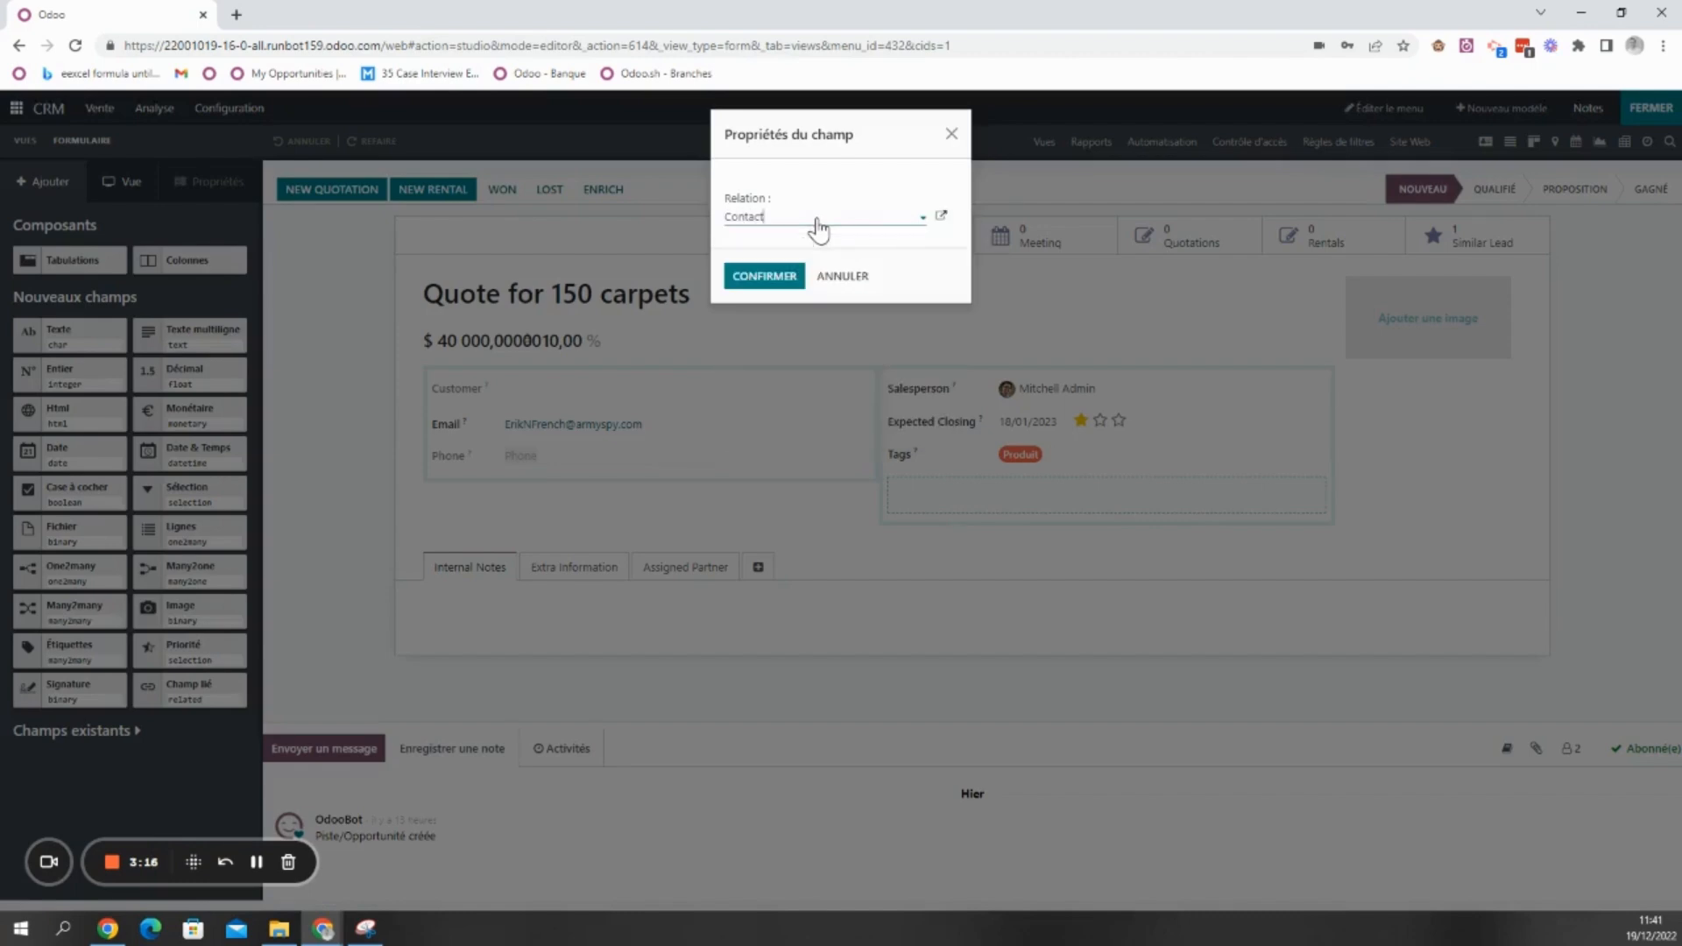
{"action": "left_click", "coordinate": [762, 281]}
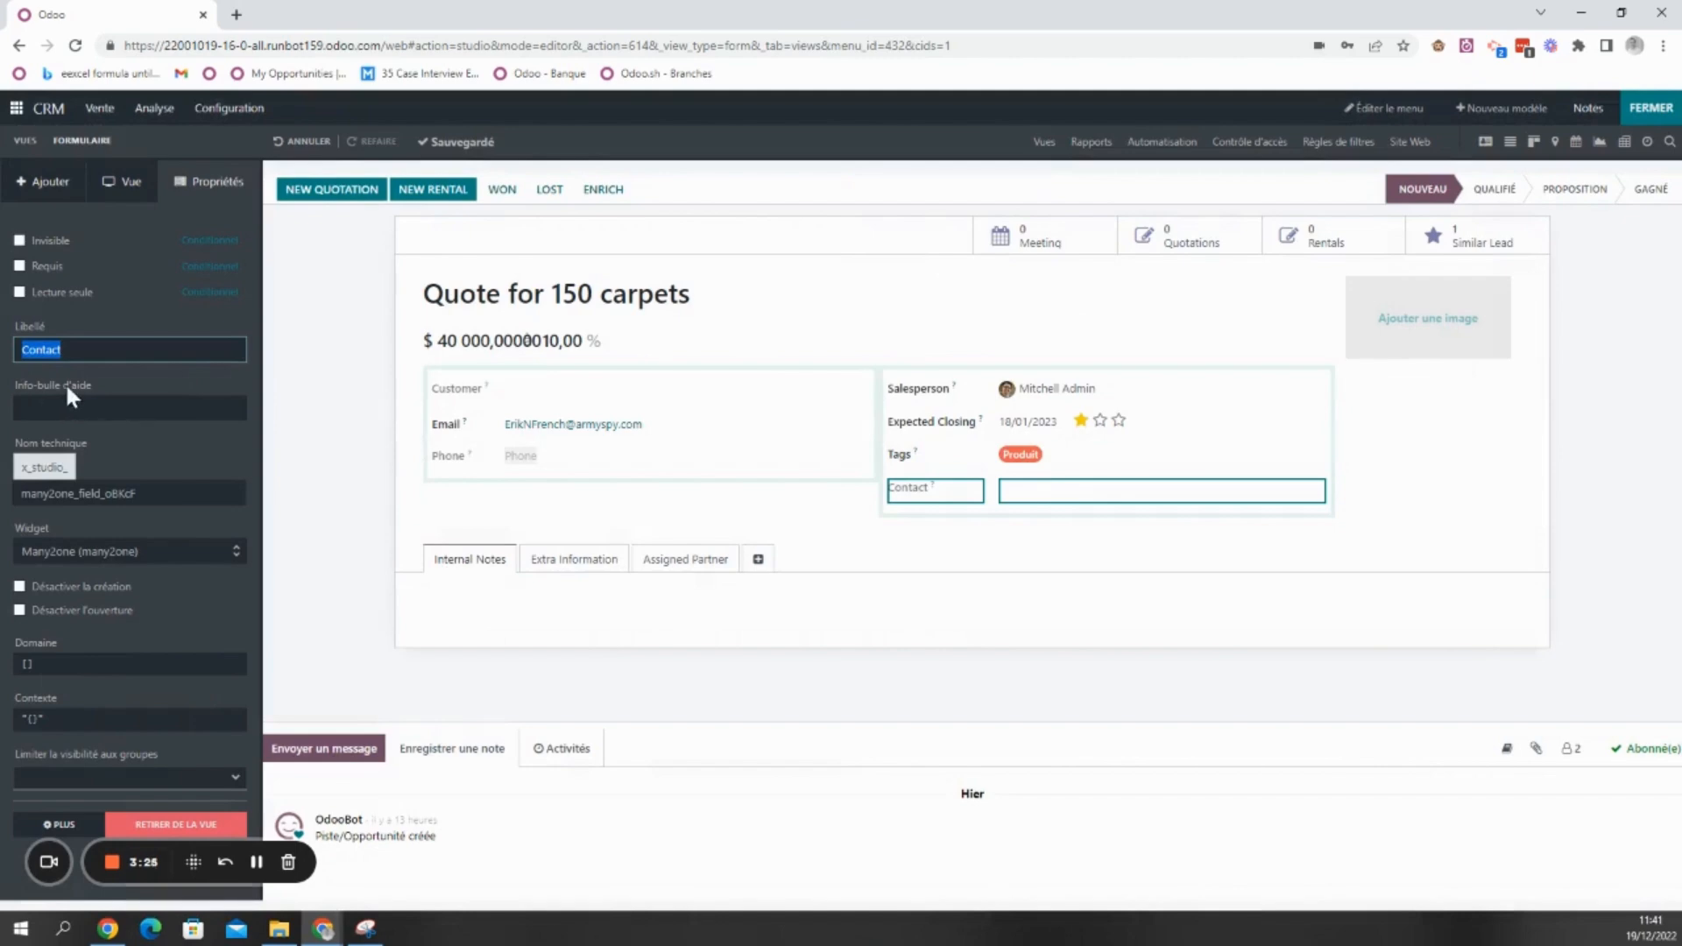
Enter Contact as the label of the new Many2one field
{"action": "type", "text": "ré"}
{"action": "key", "text": "BackSpace"}
{"action": "key", "text": "BackSpace"}
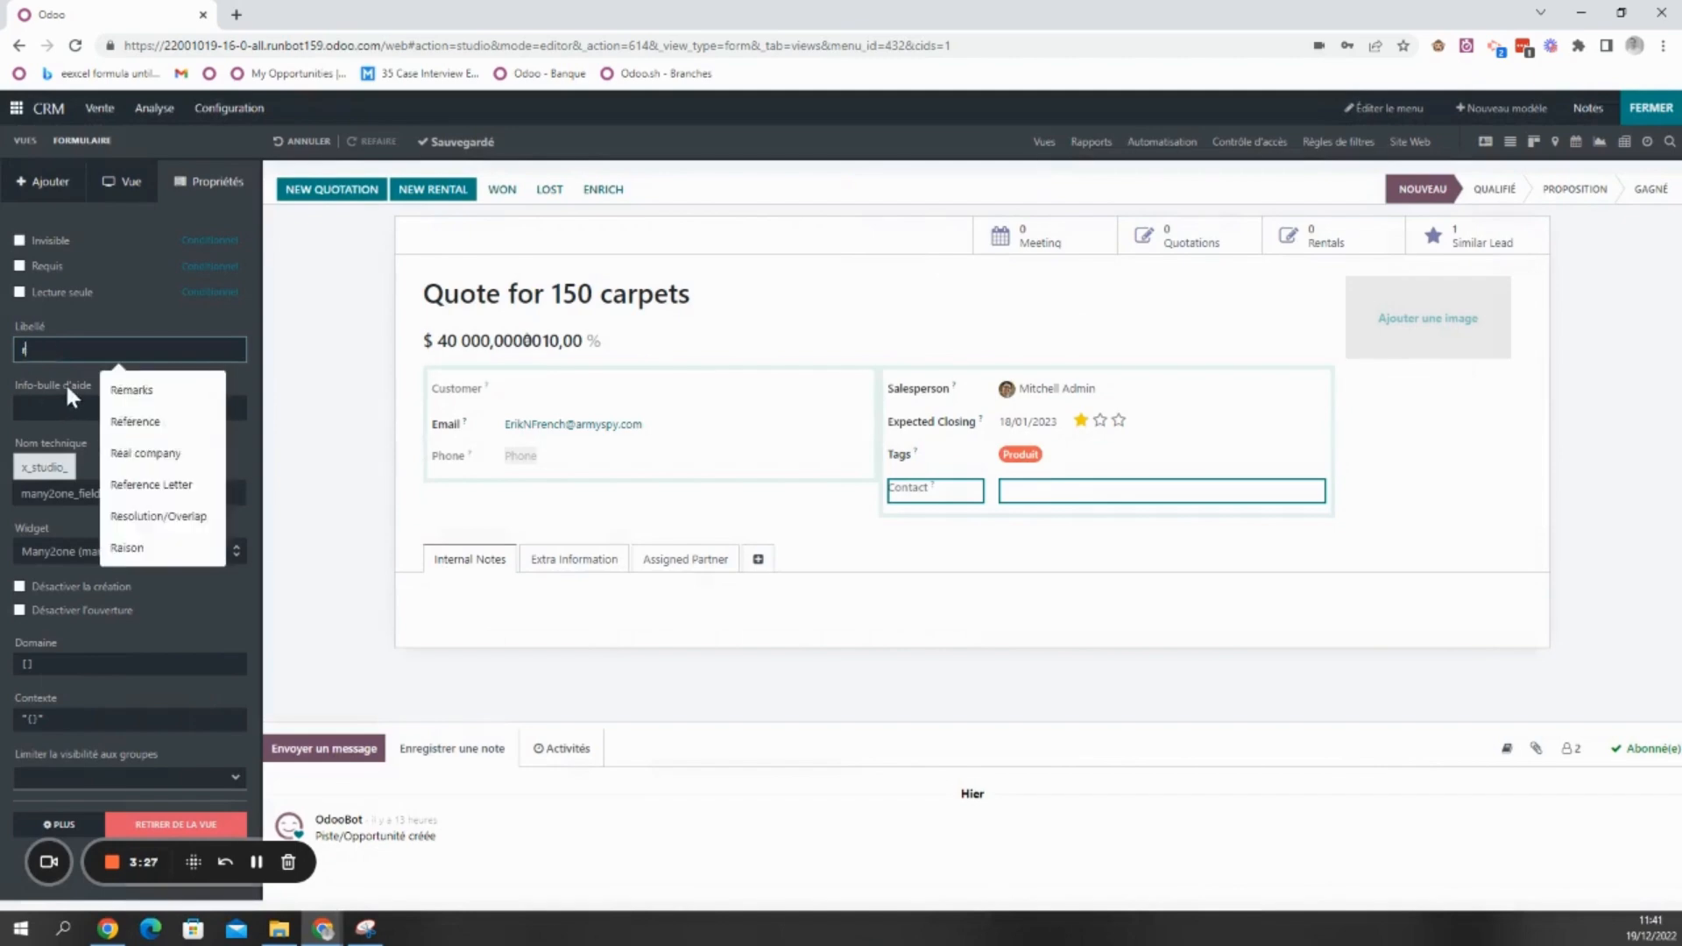
{"action": "type", "text": "Conta"}
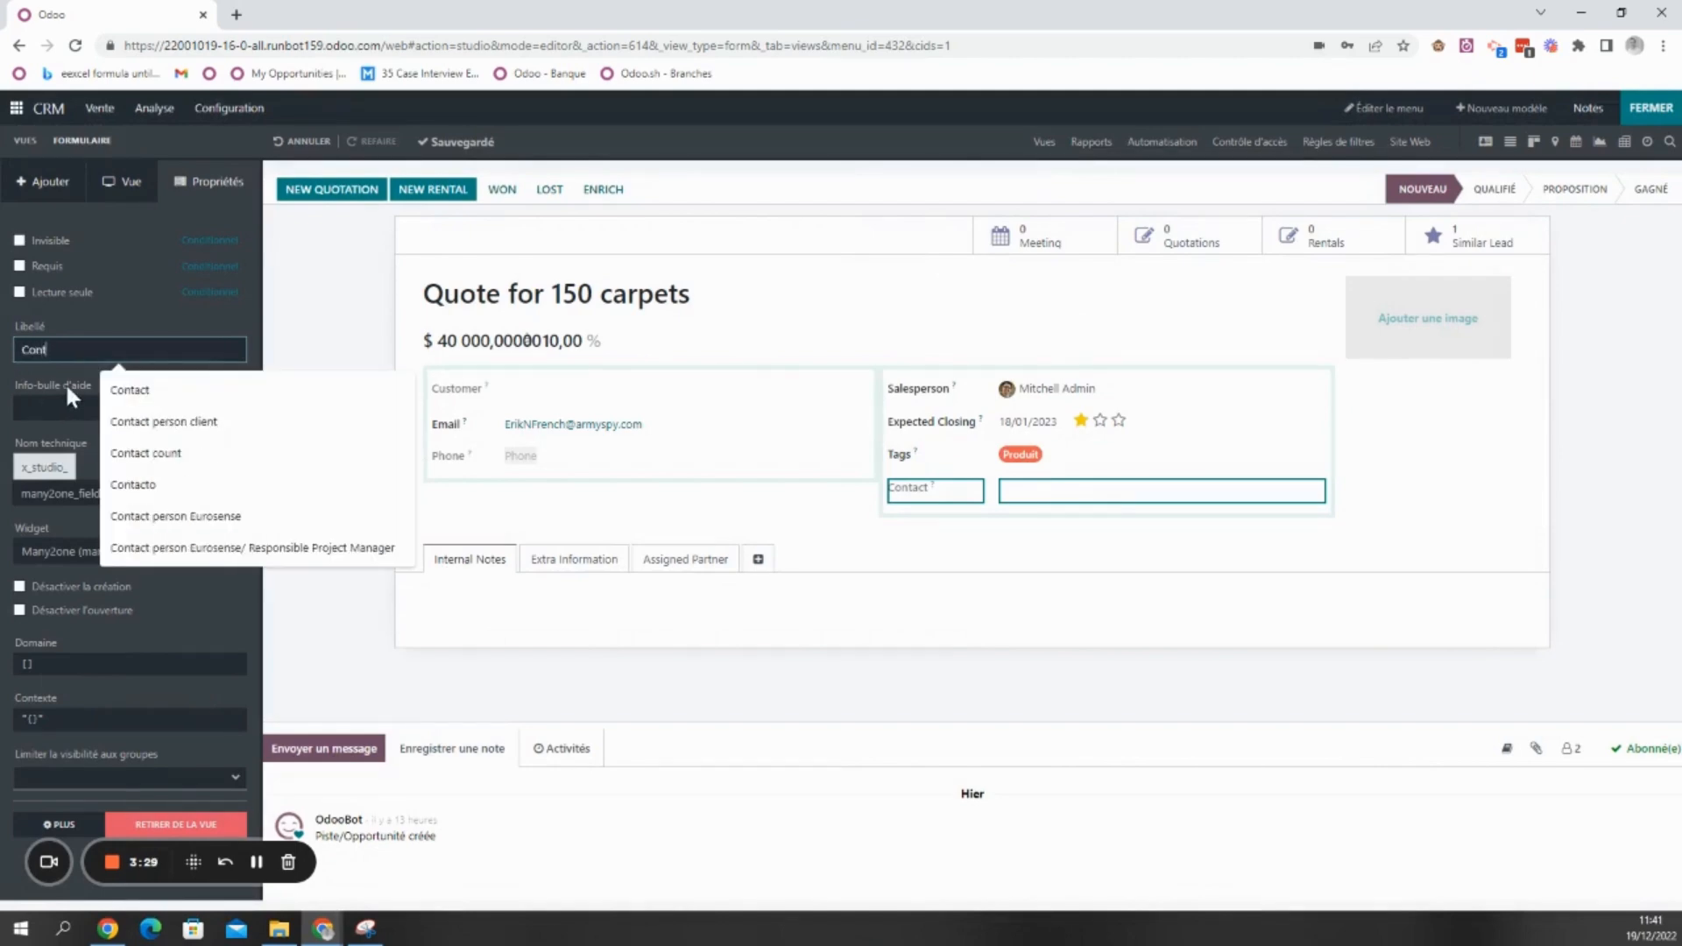
{"action": "left_click", "coordinate": [265, 314]}
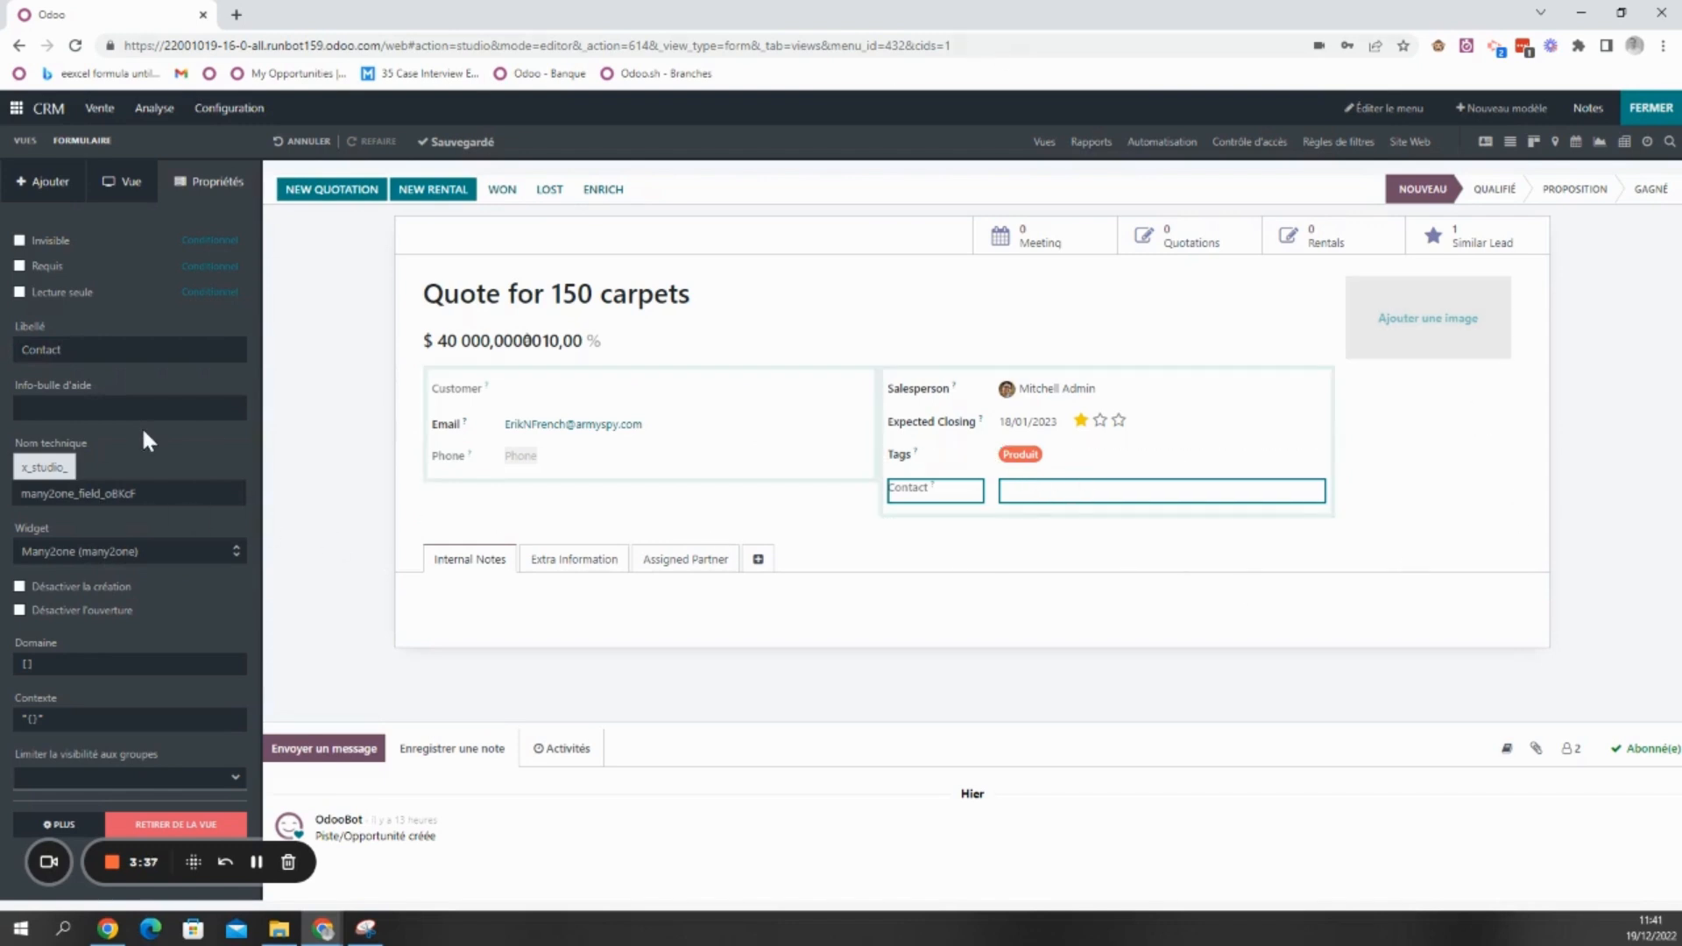
Close Studio and reopen the Quote for 150 carpets opportunity from the CRM pipeline
{"action": "left_click", "coordinate": [1650, 108]}
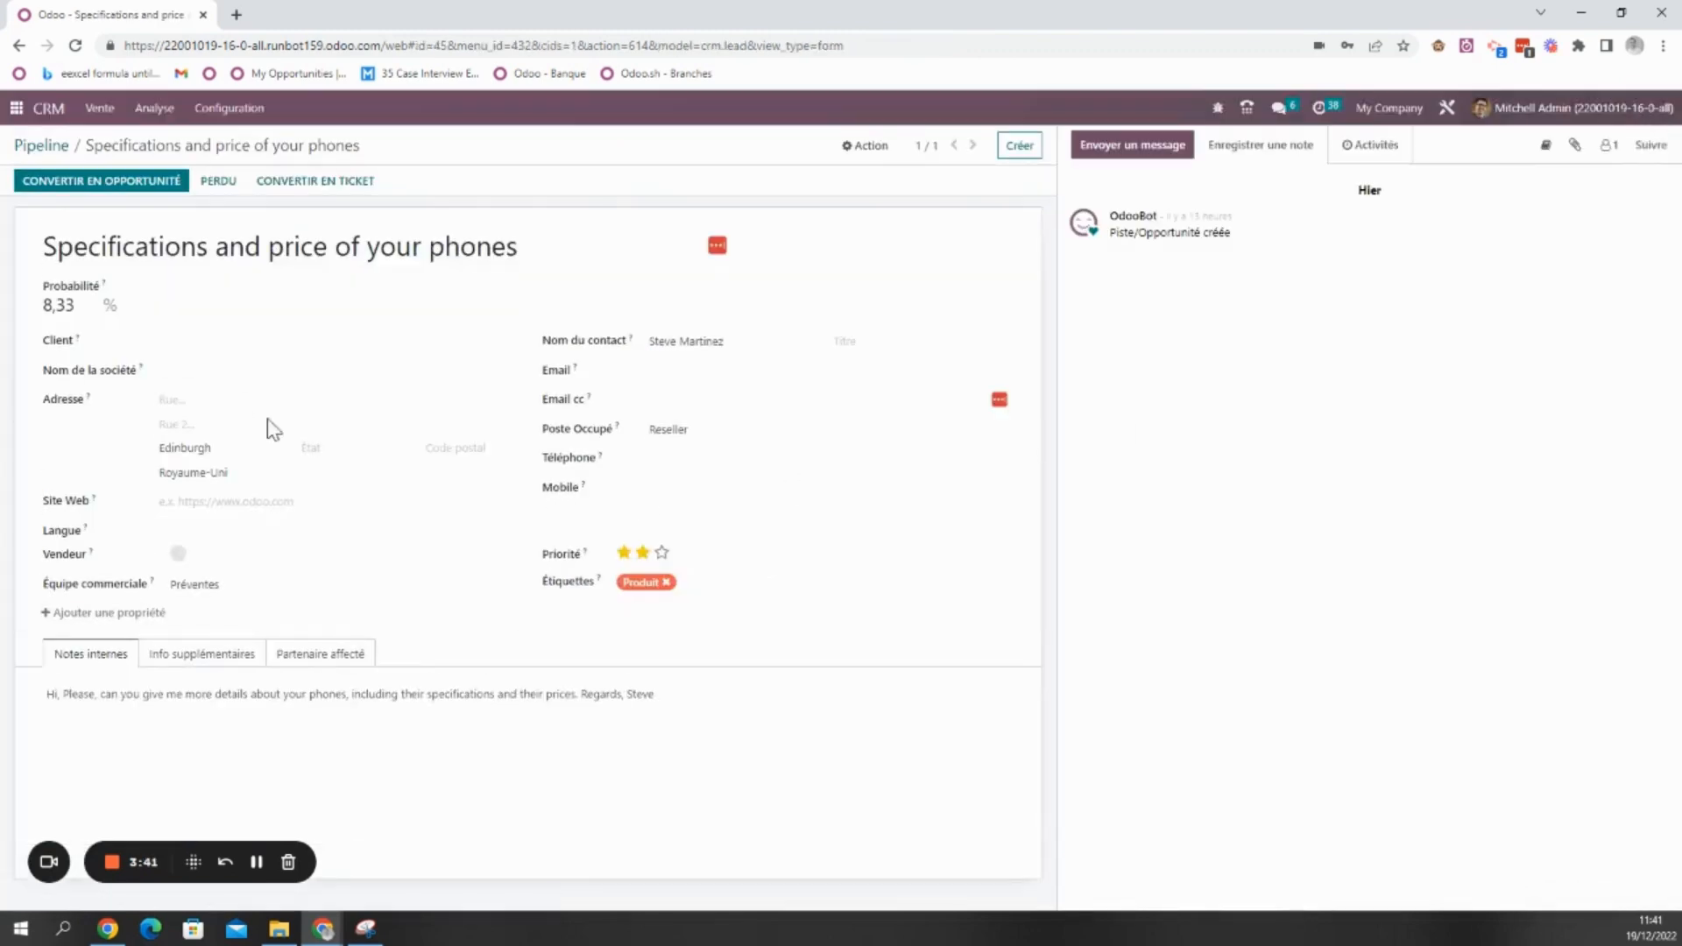
{"action": "left_click", "coordinate": [48, 149]}
{"action": "left_click", "coordinate": [192, 342]}
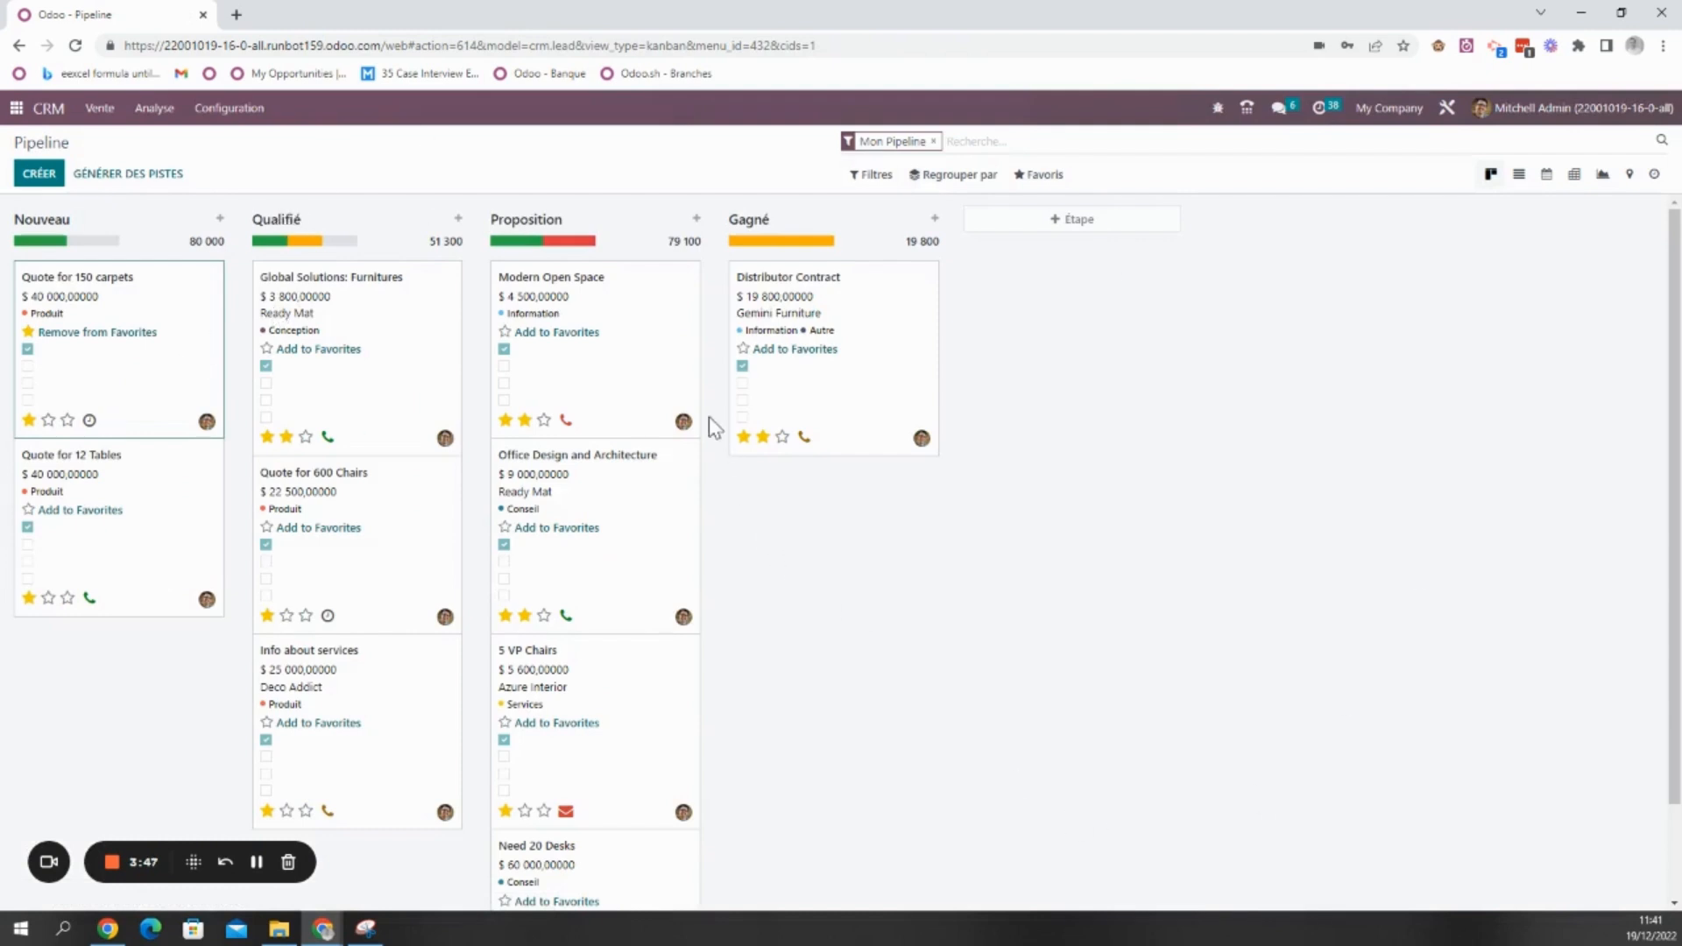
{"action": "left_click", "coordinate": [195, 379]}
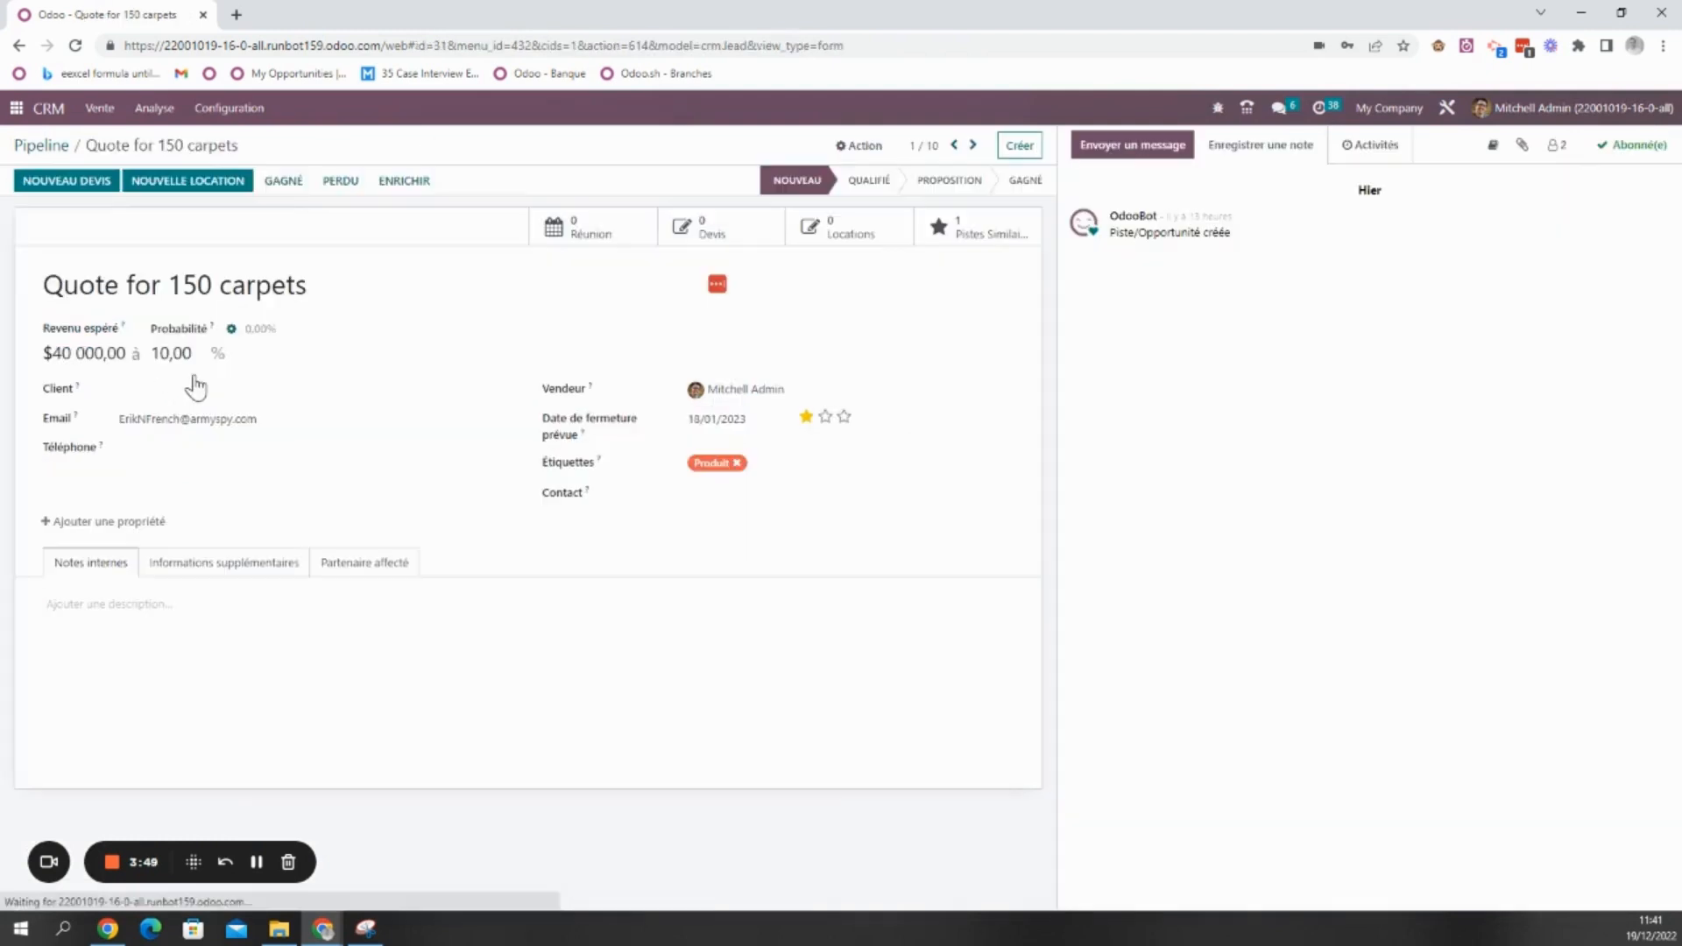
Look through the full list of records selectable in the opportunity's Contact field, without choosing one
{"action": "left_click", "coordinate": [732, 496]}
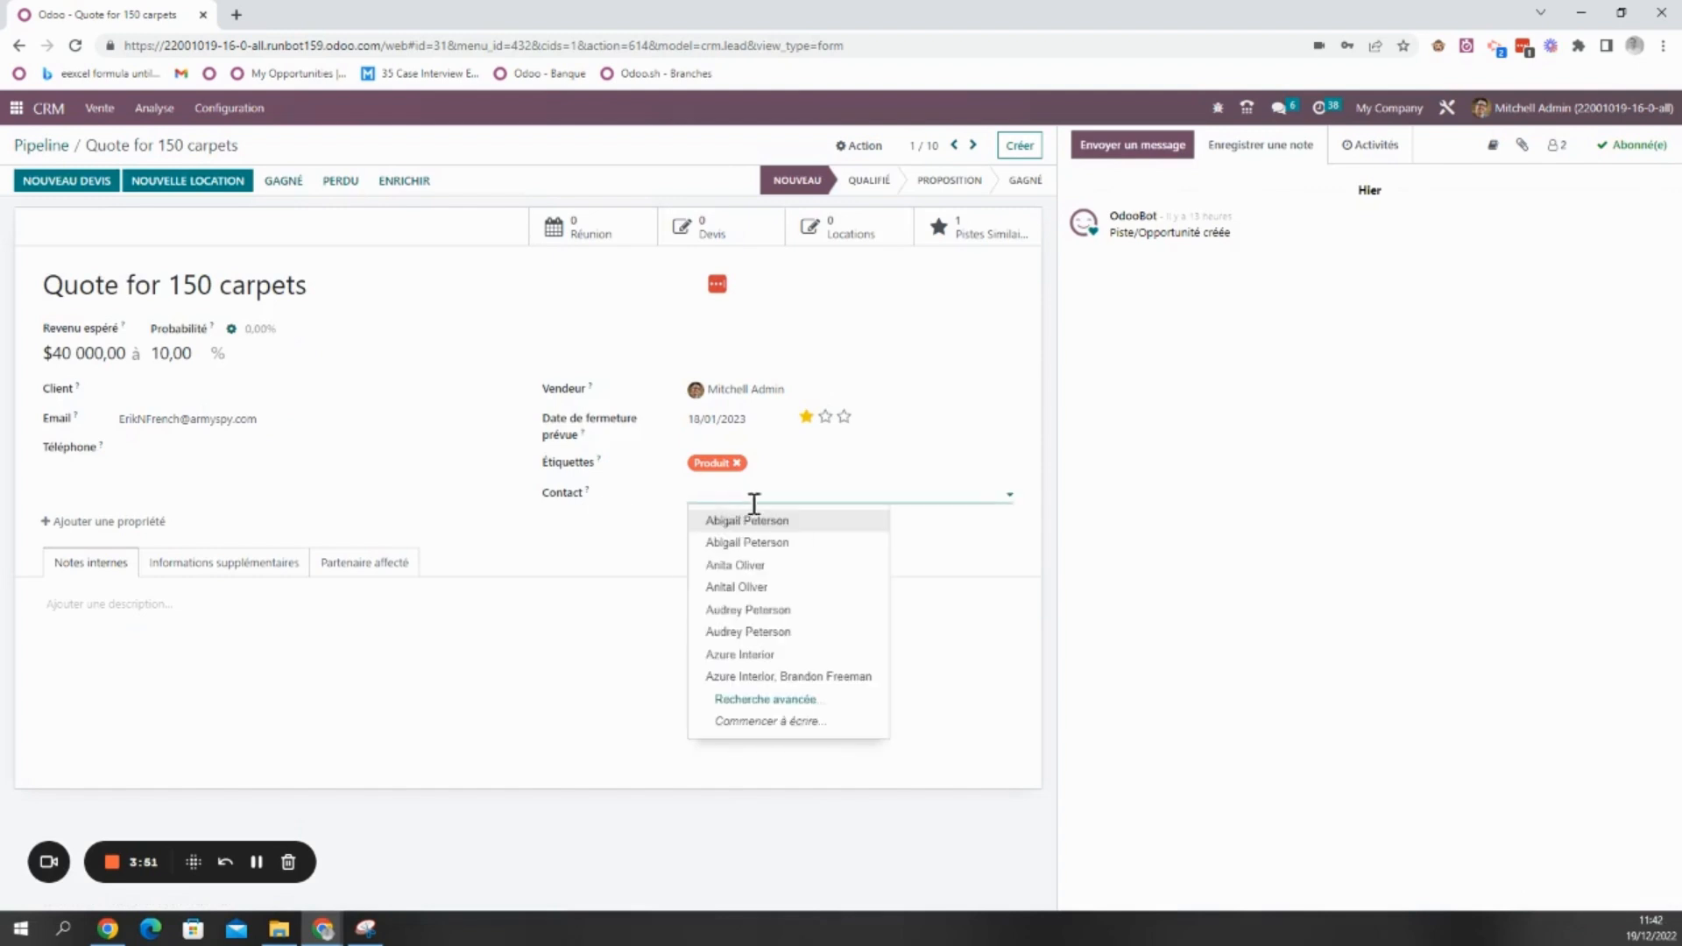
{"action": "left_click", "coordinate": [764, 698]}
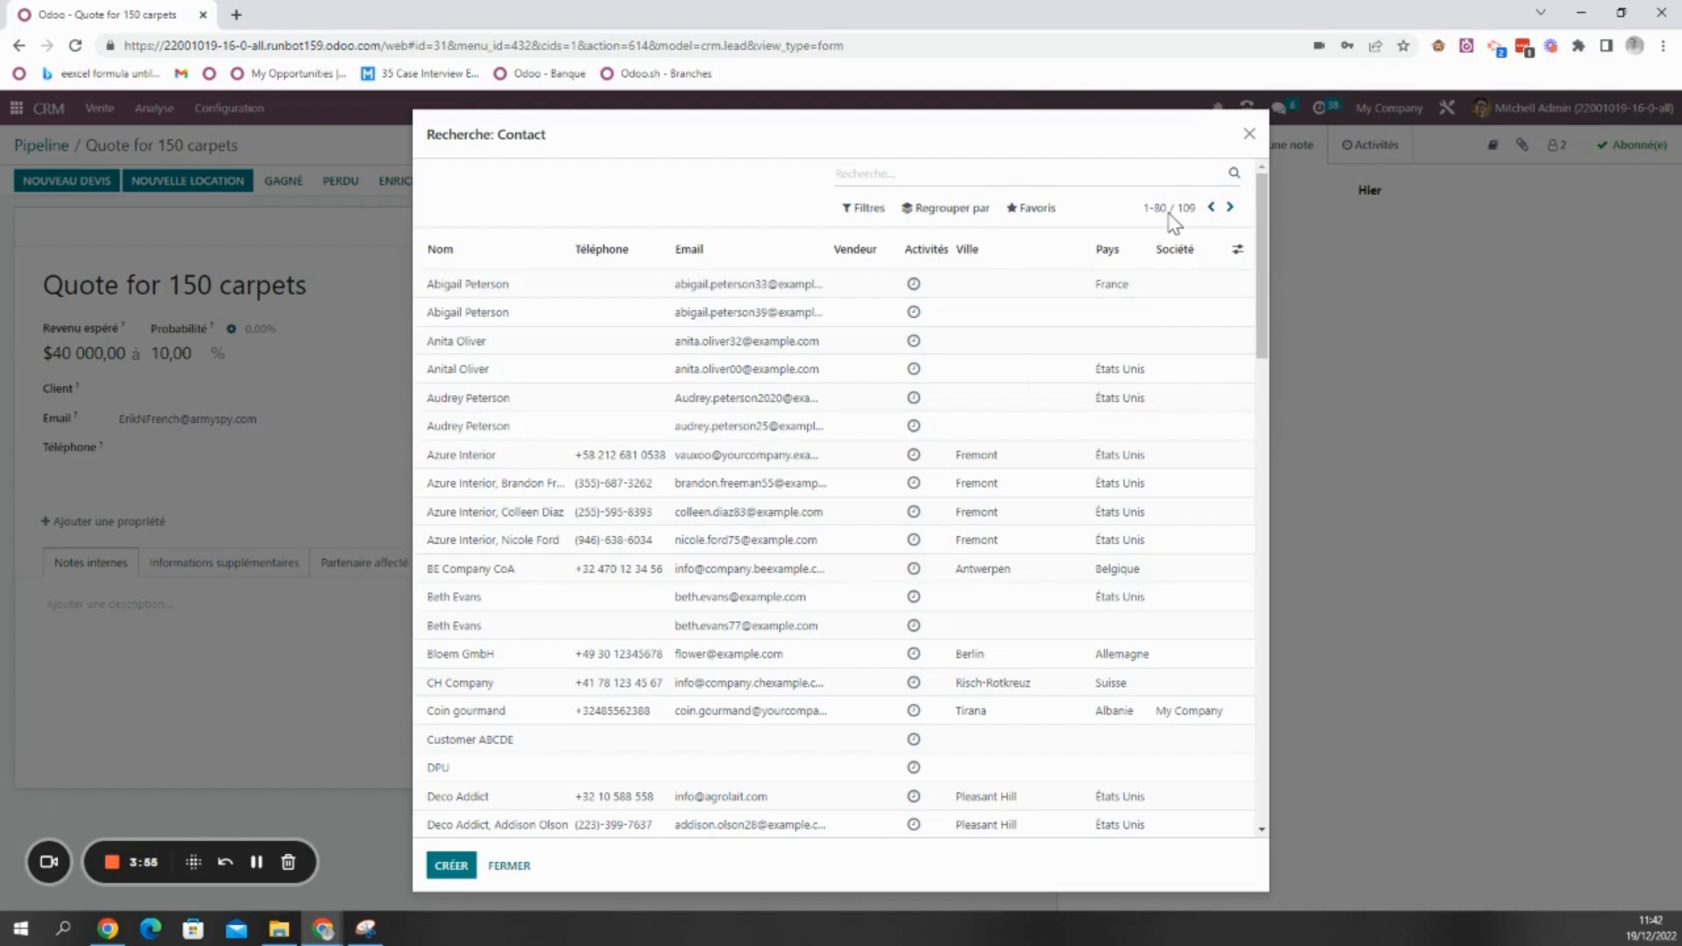
{"action": "left_click", "coordinate": [1249, 134]}
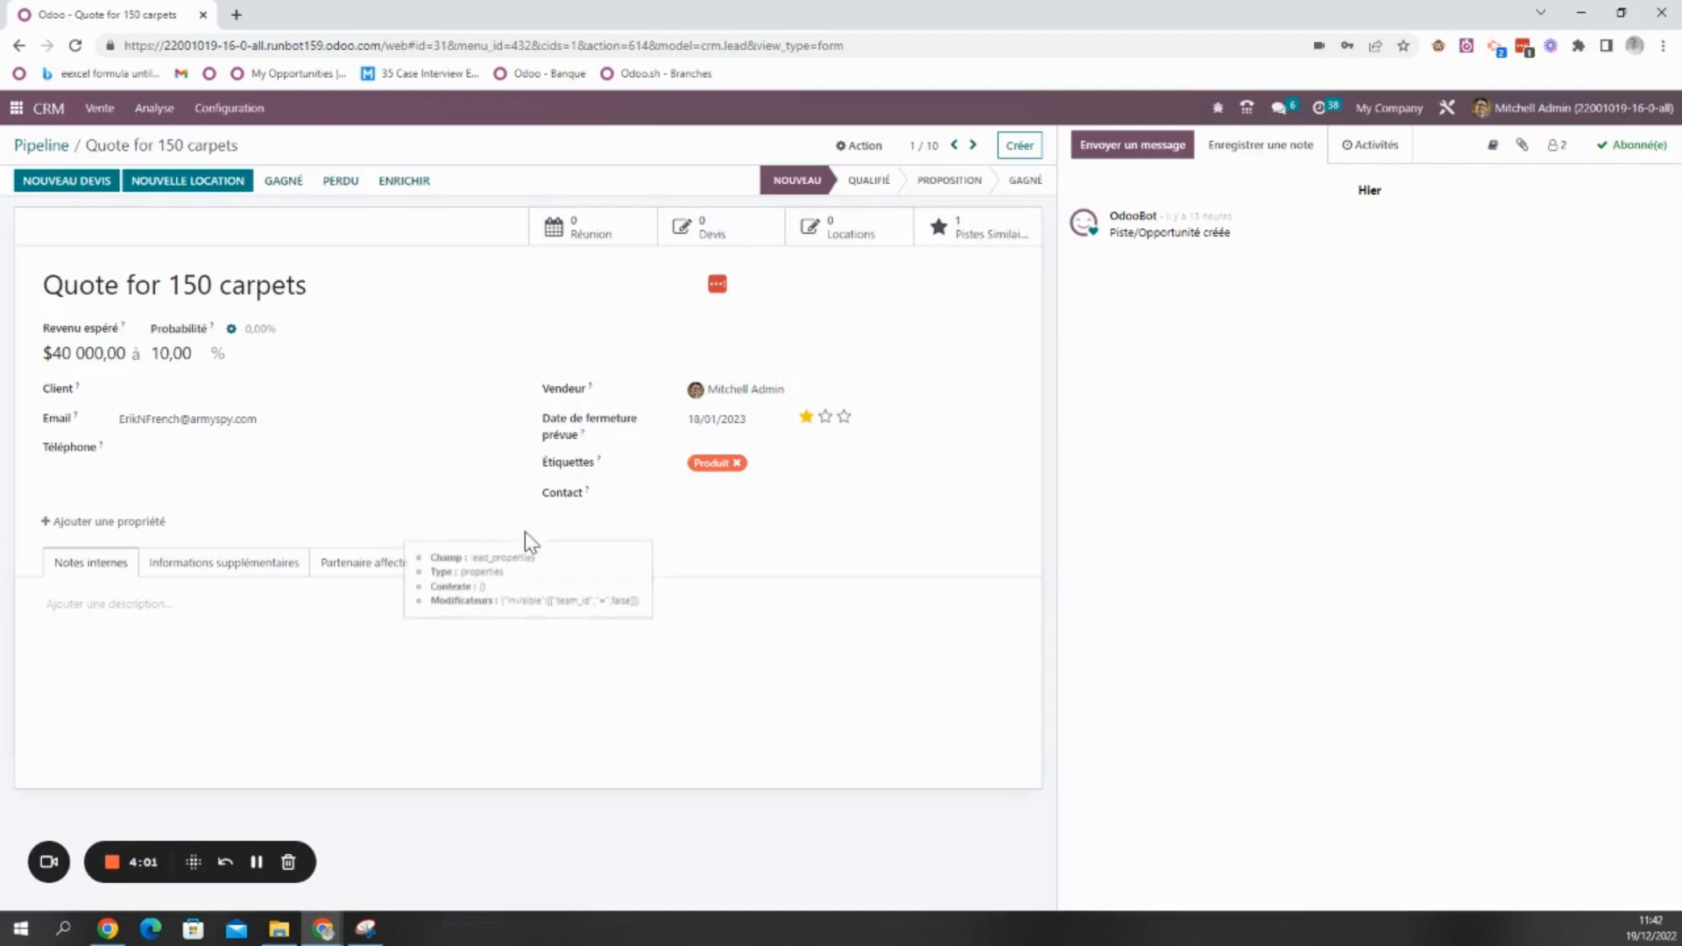
In Studio, restrict the Contact field's domain to records where Est une entreprise est défini (vrai), and save the filter
{"action": "left_click", "coordinate": [1447, 110]}
{"action": "left_click", "coordinate": [924, 487]}
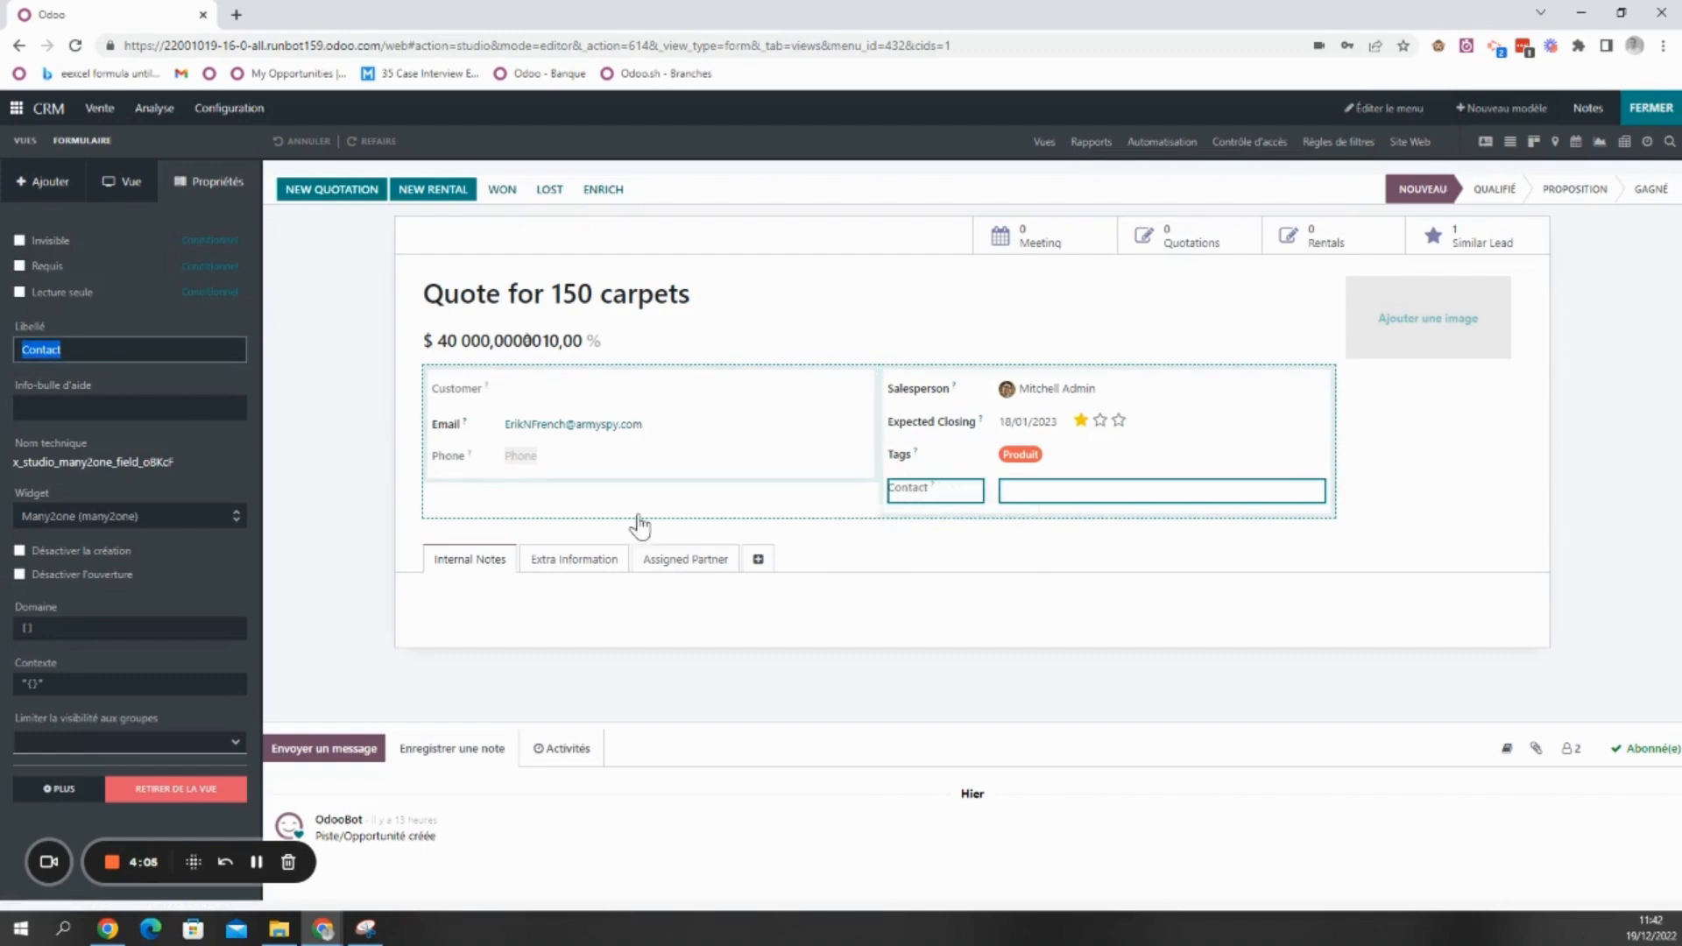
{"action": "left_click", "coordinate": [77, 627]}
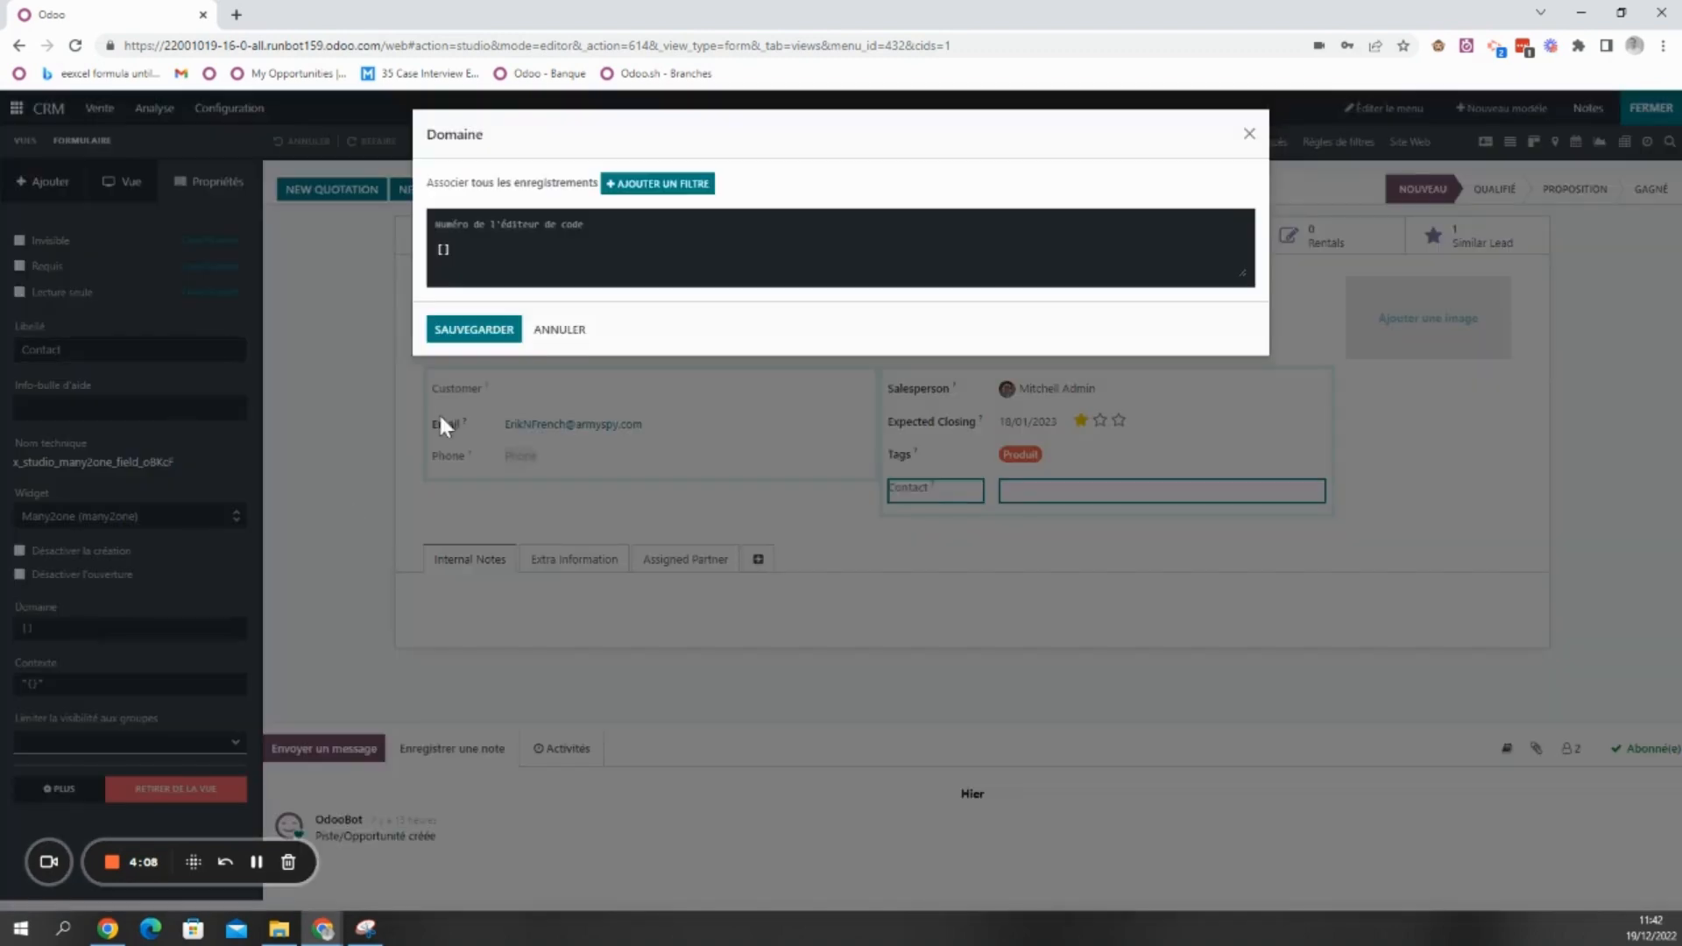
{"action": "left_click", "coordinate": [657, 184]}
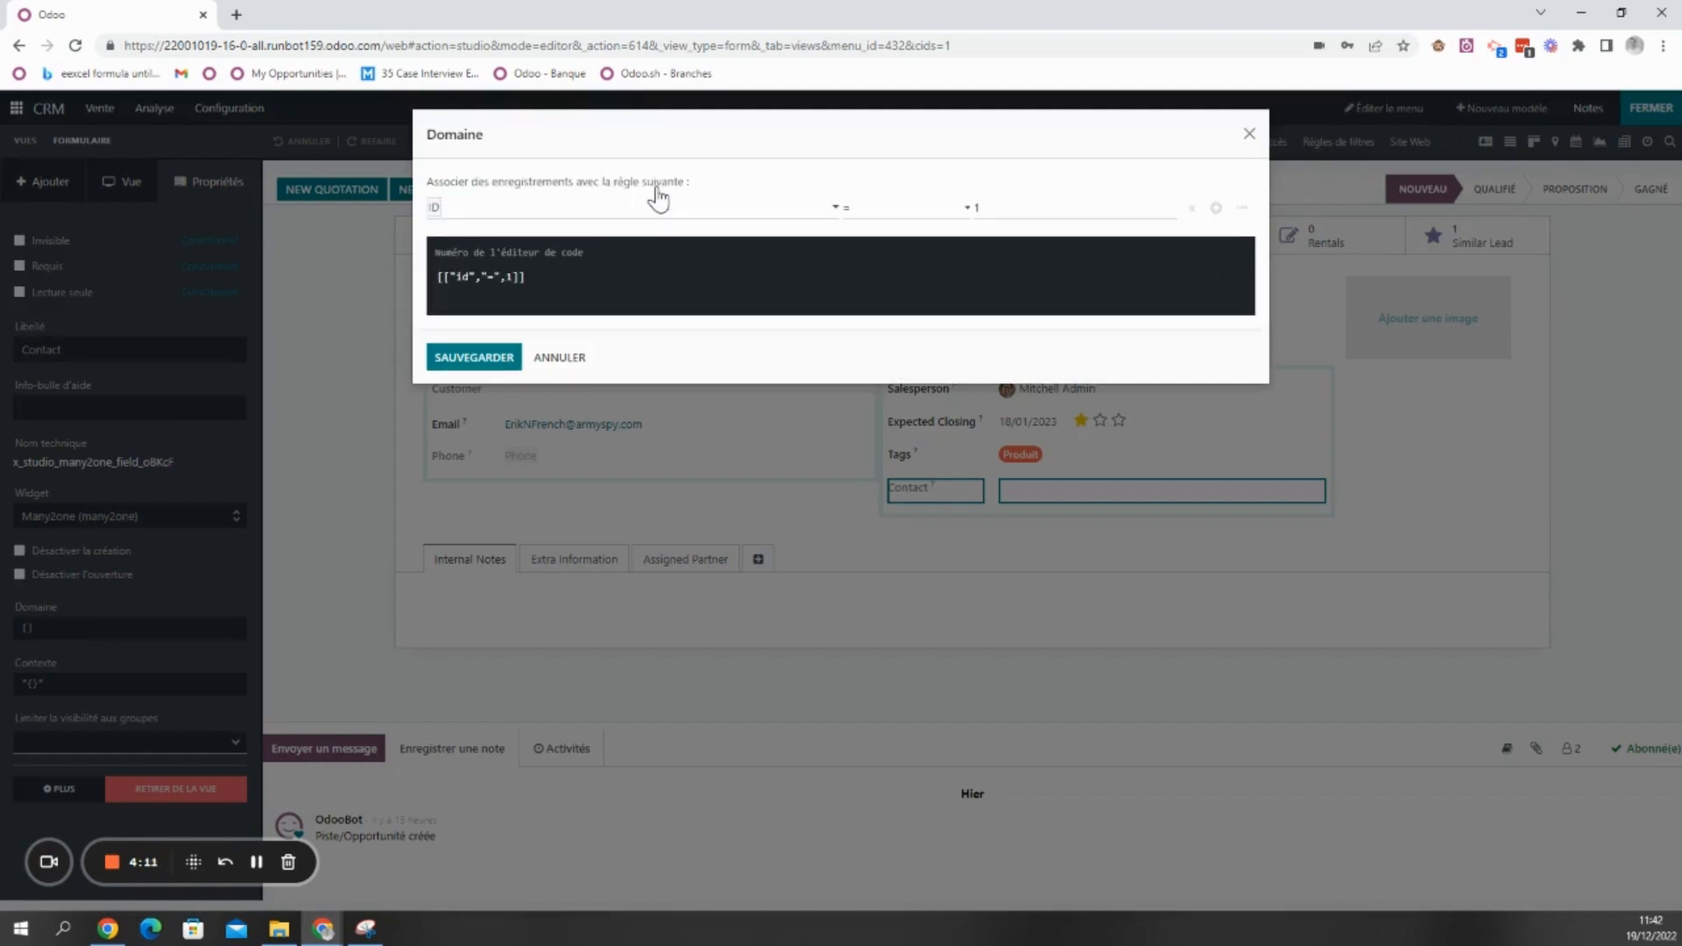
{"action": "left_click", "coordinate": [560, 212]}
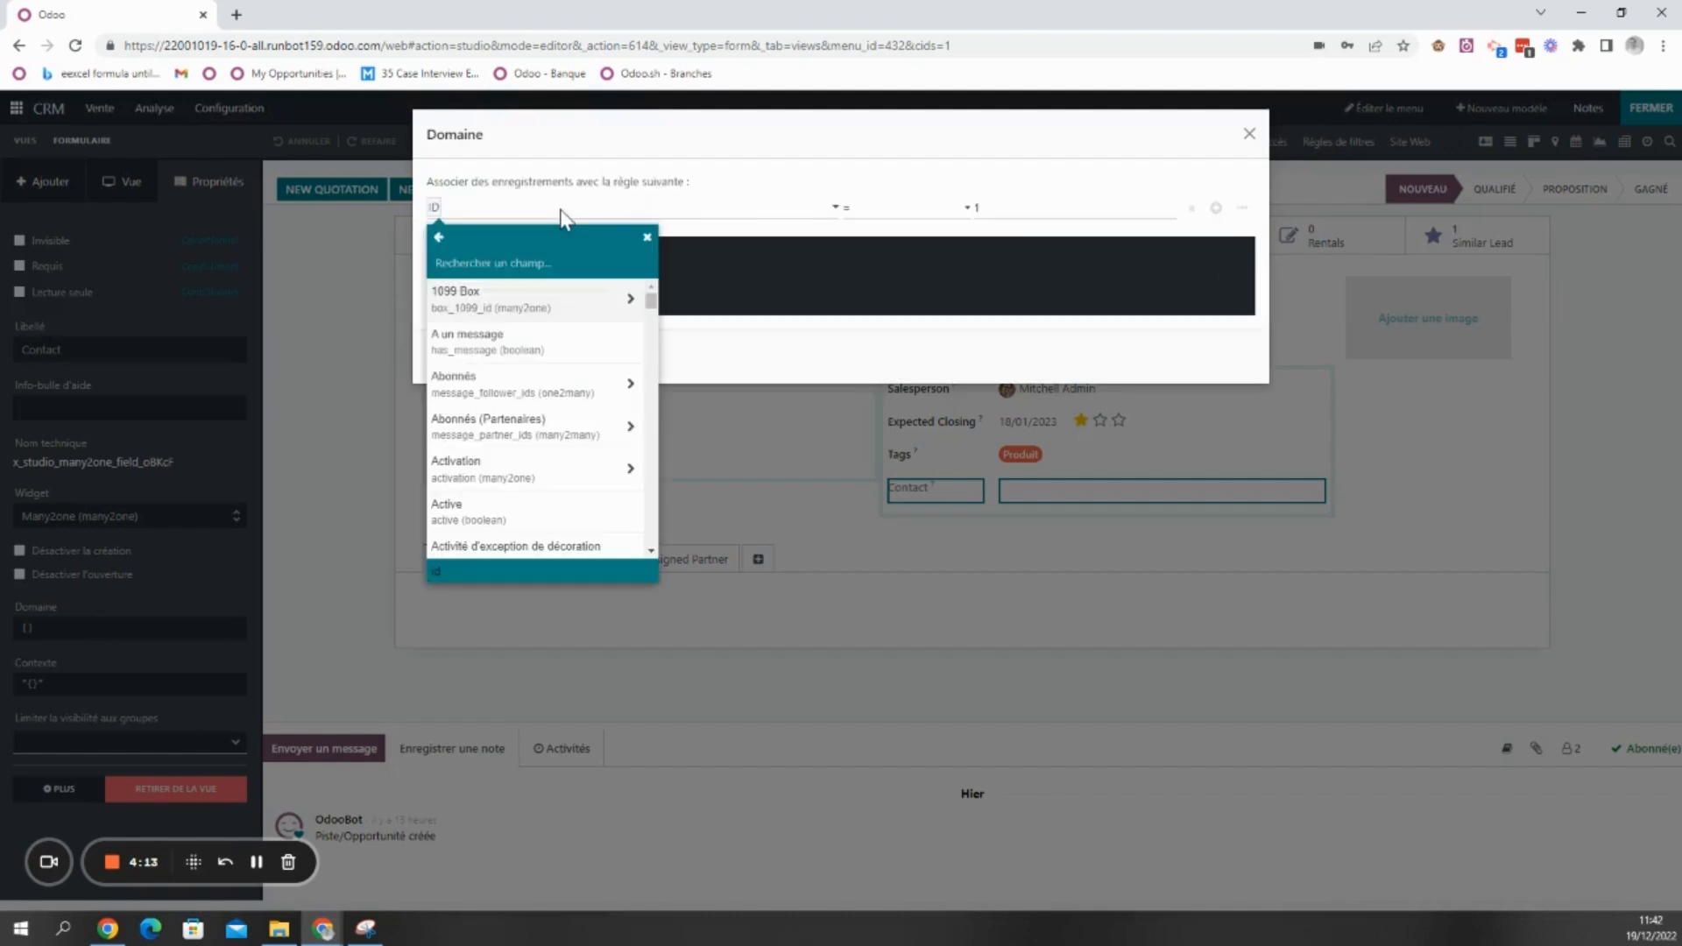
{"action": "type", "text": "id"}
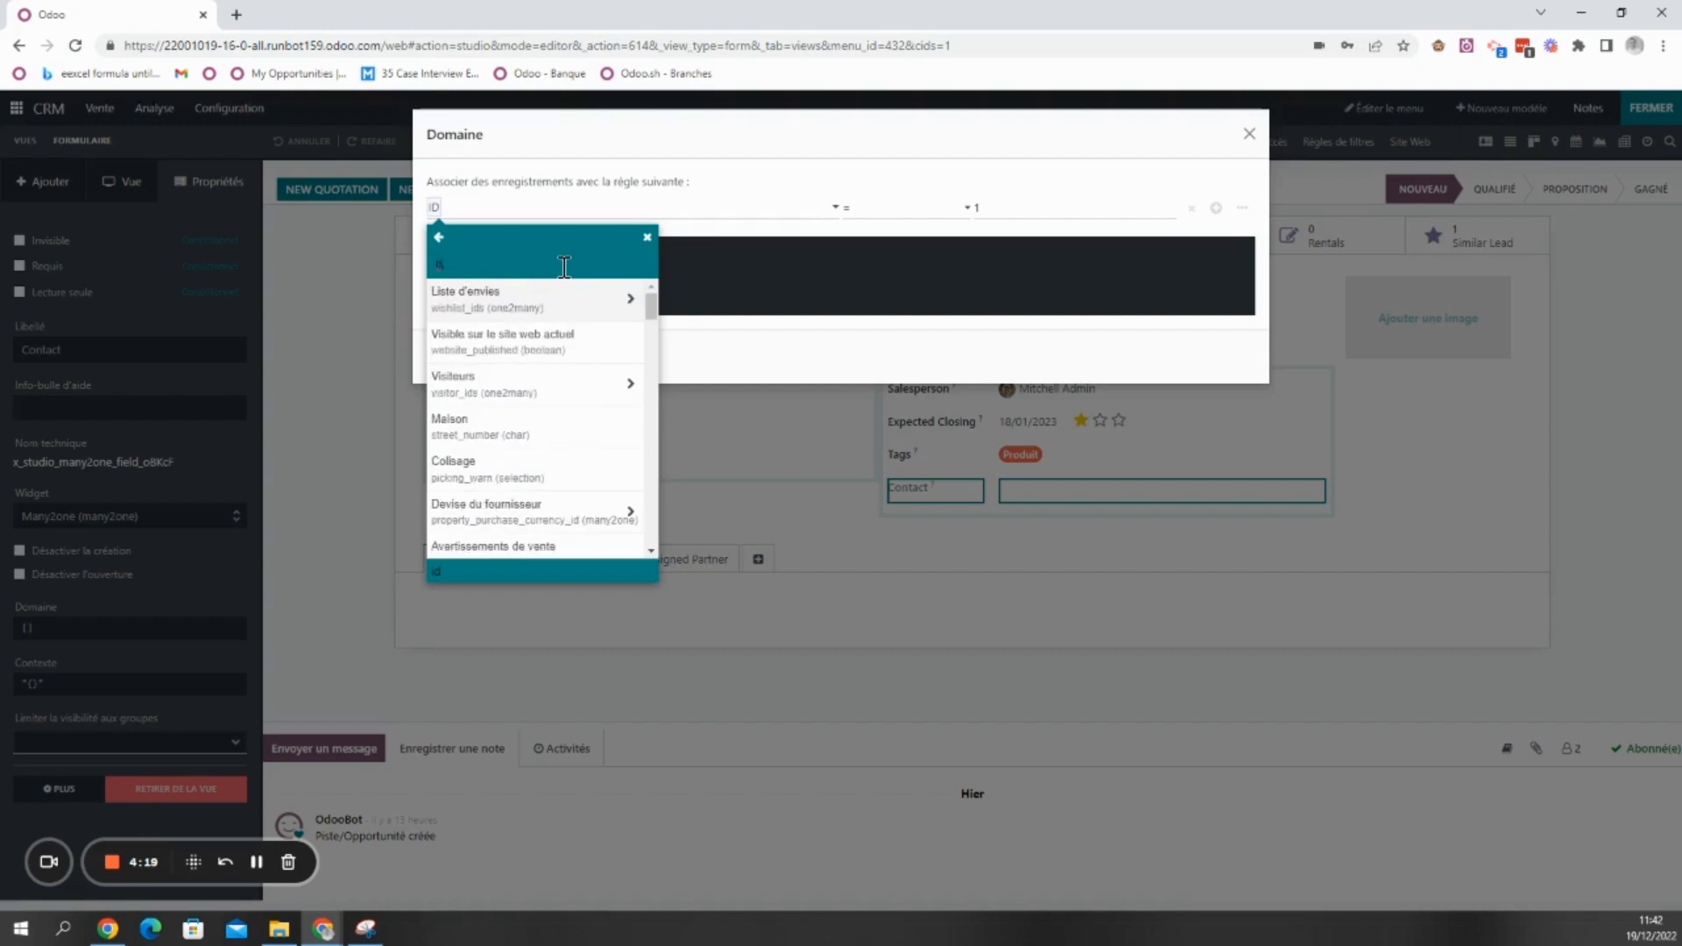
{"action": "key", "text": "BackSpace"}
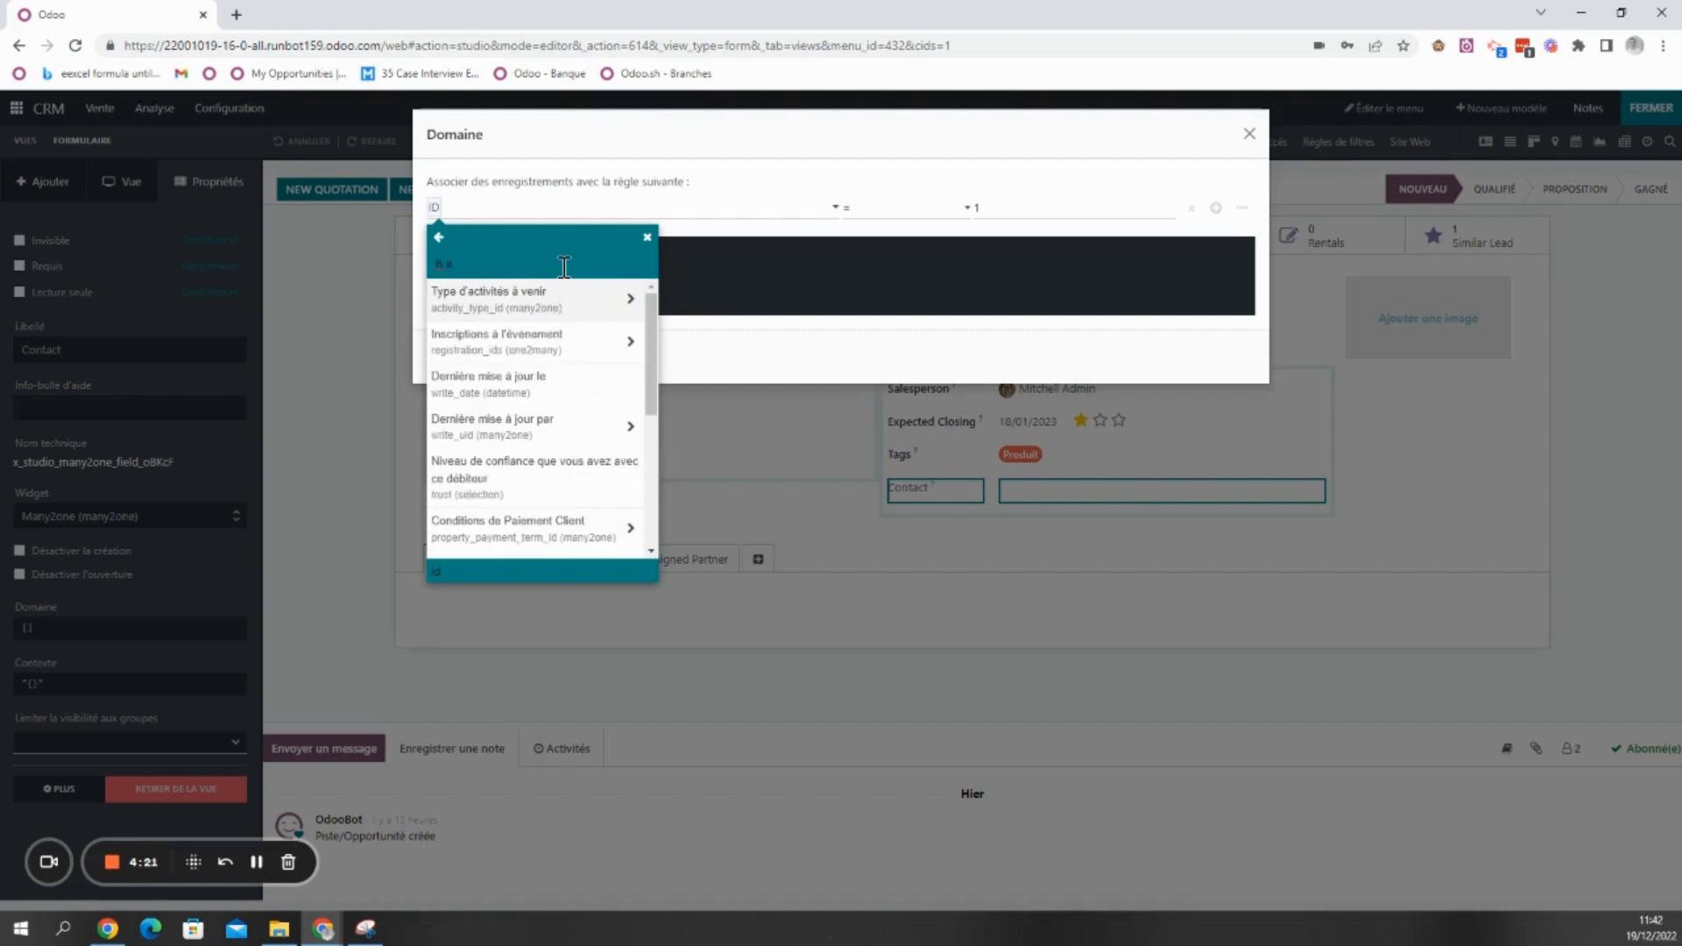
{"action": "type", "text": "est une"}
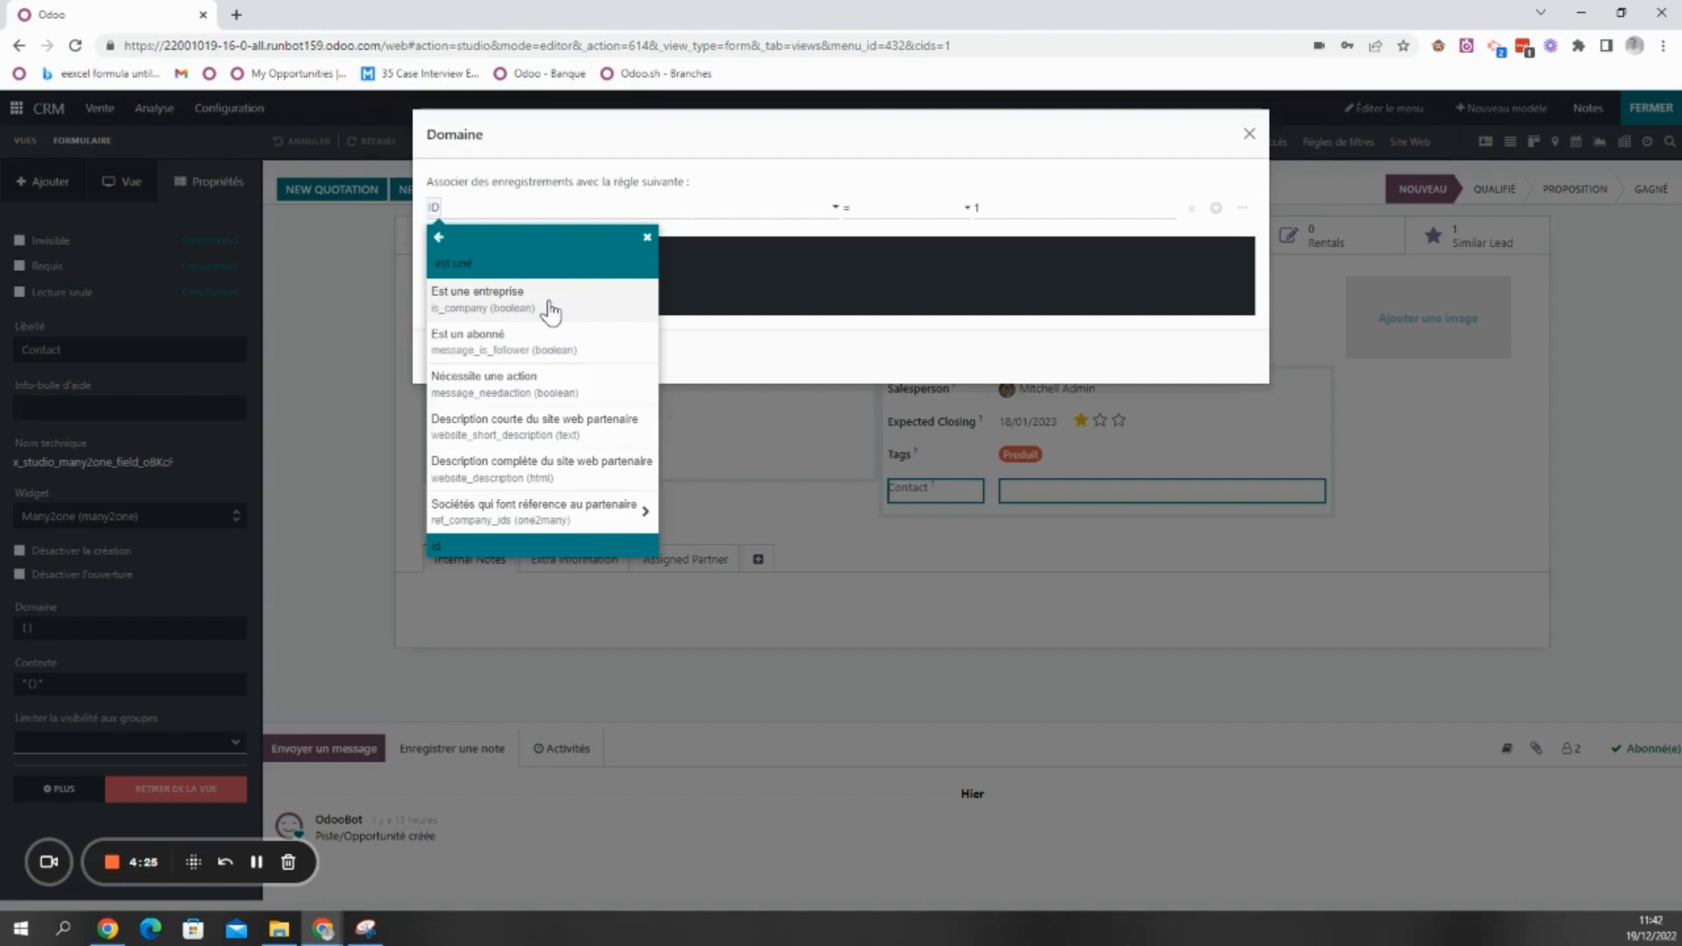
{"action": "left_click", "coordinate": [526, 309]}
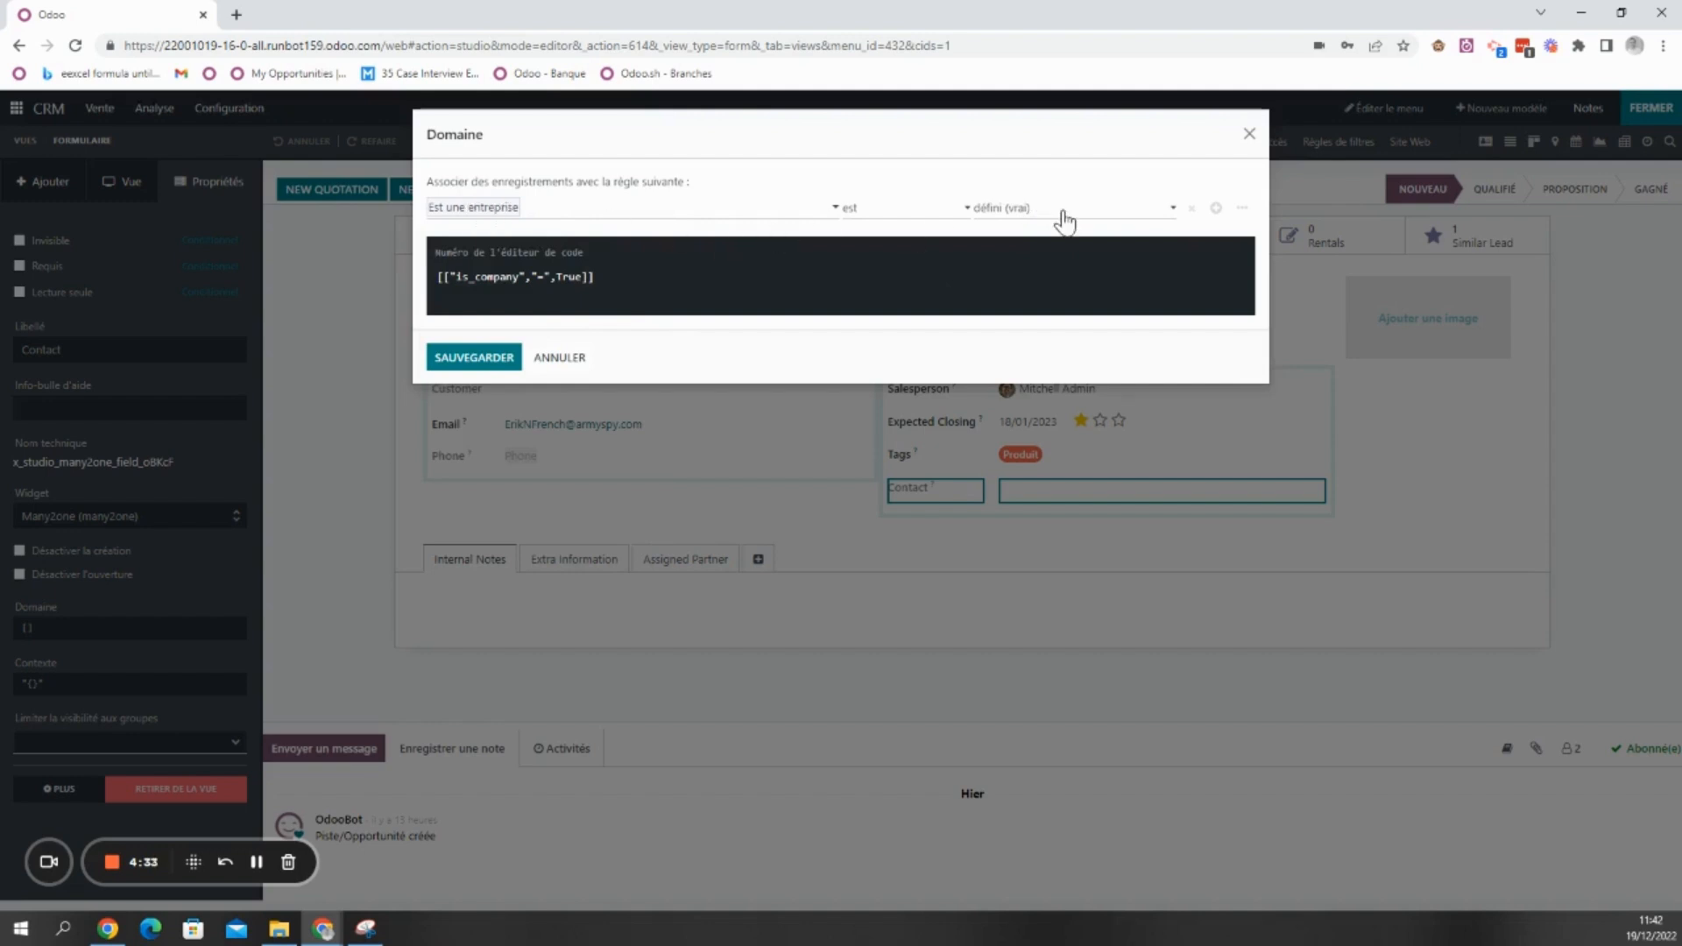
{"action": "left_click", "coordinate": [484, 359]}
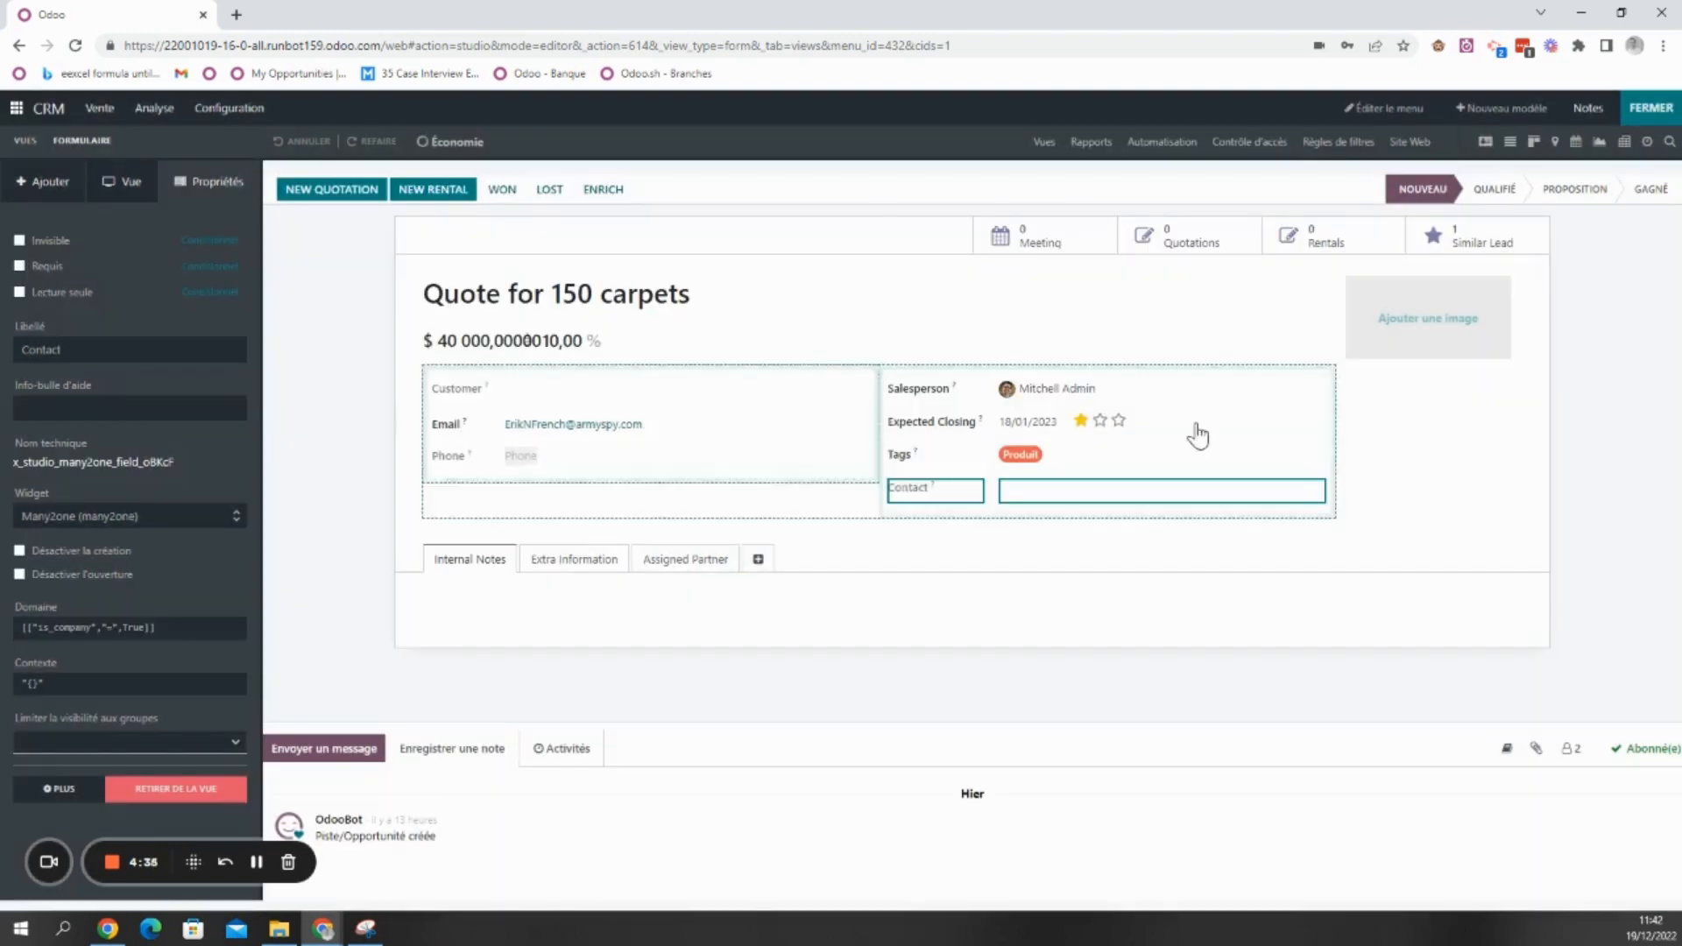
Reopen the Quote for 150 carpets opportunity outside Studio and choose Los Angeles Convention Center as its Contact using the advanced search
{"action": "left_click", "coordinate": [1637, 109]}
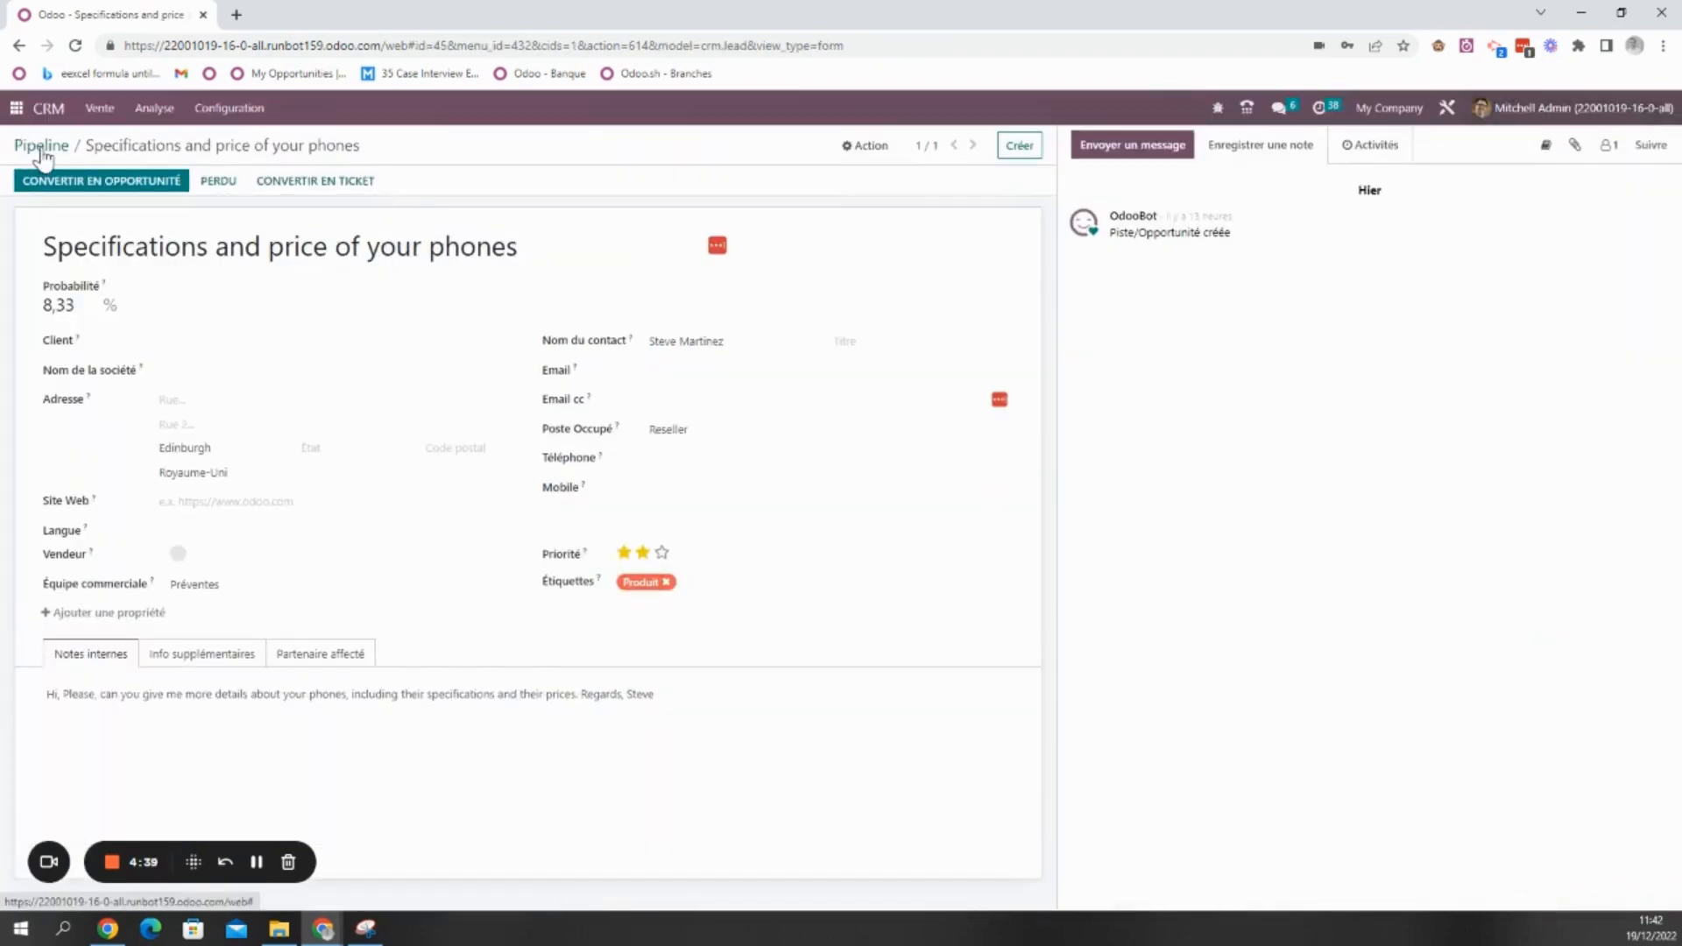
{"action": "left_click", "coordinate": [43, 147]}
{"action": "left_click", "coordinate": [180, 307]}
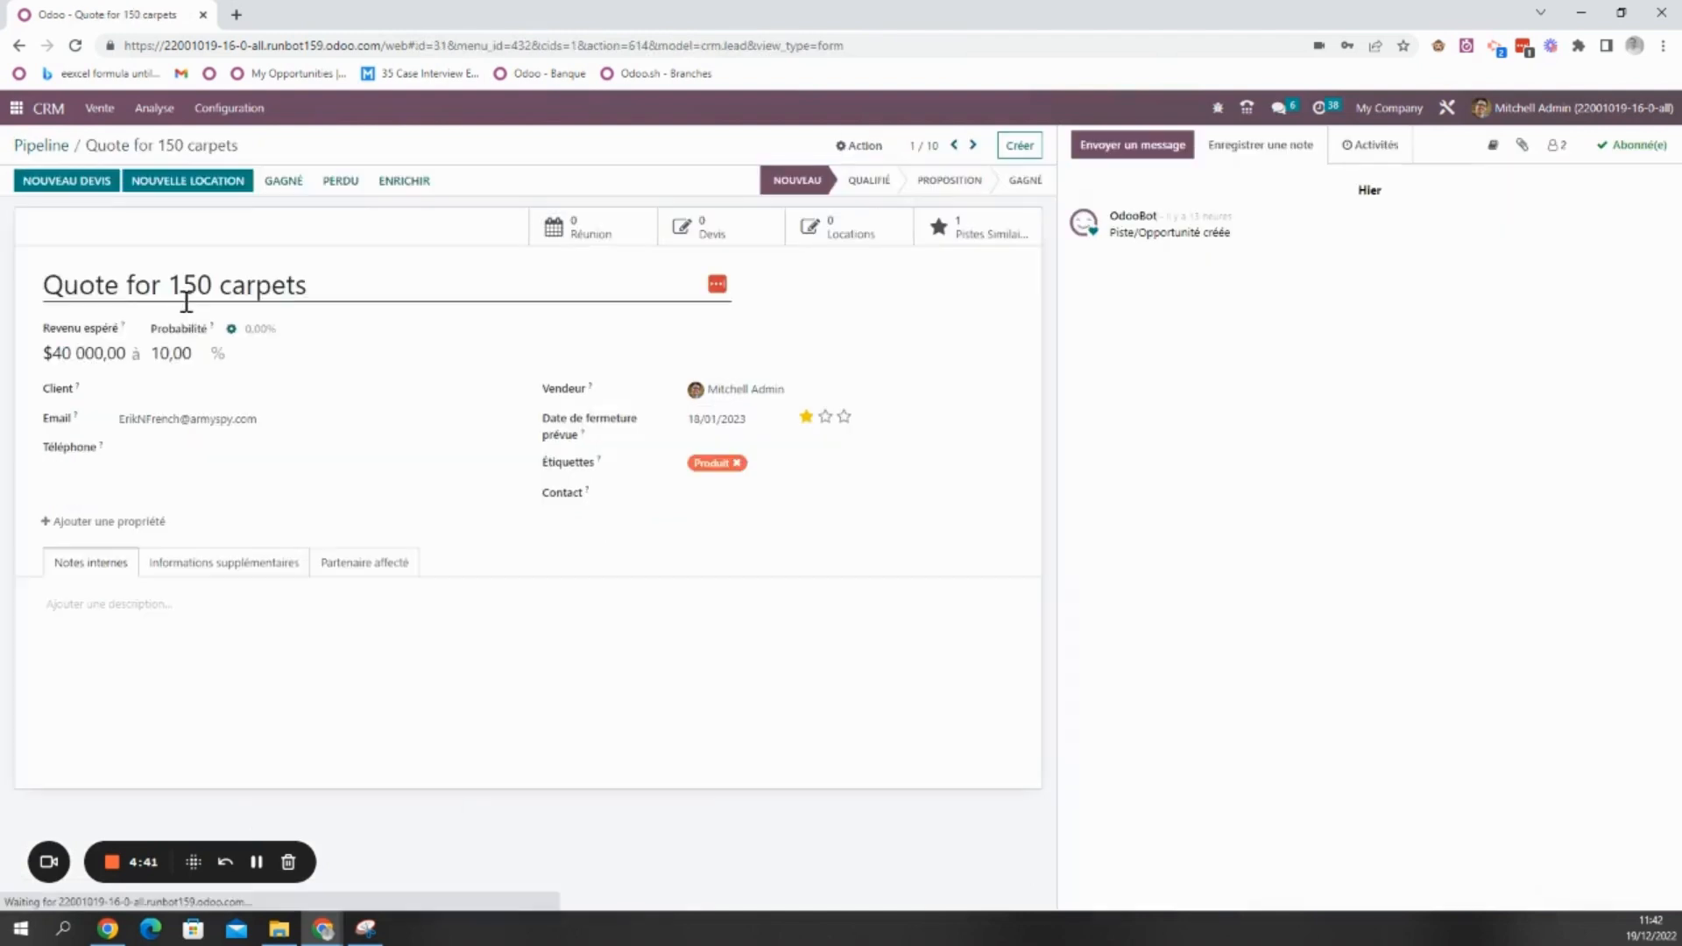
{"action": "left_click", "coordinate": [741, 493]}
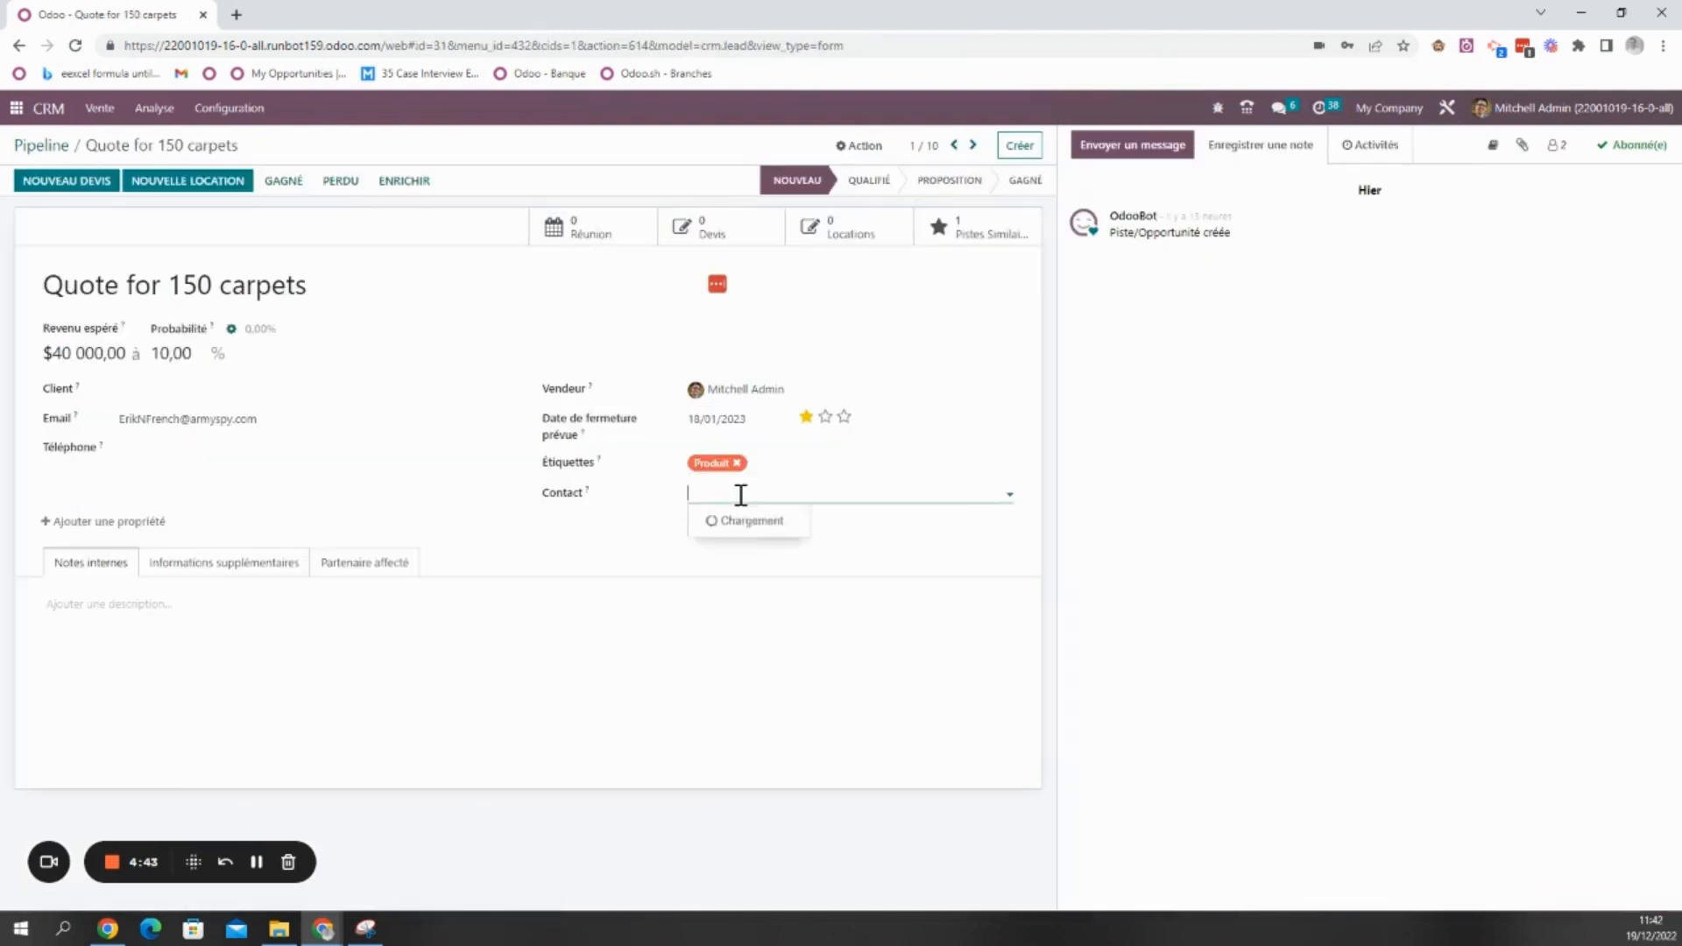
{"action": "left_click", "coordinate": [785, 699]}
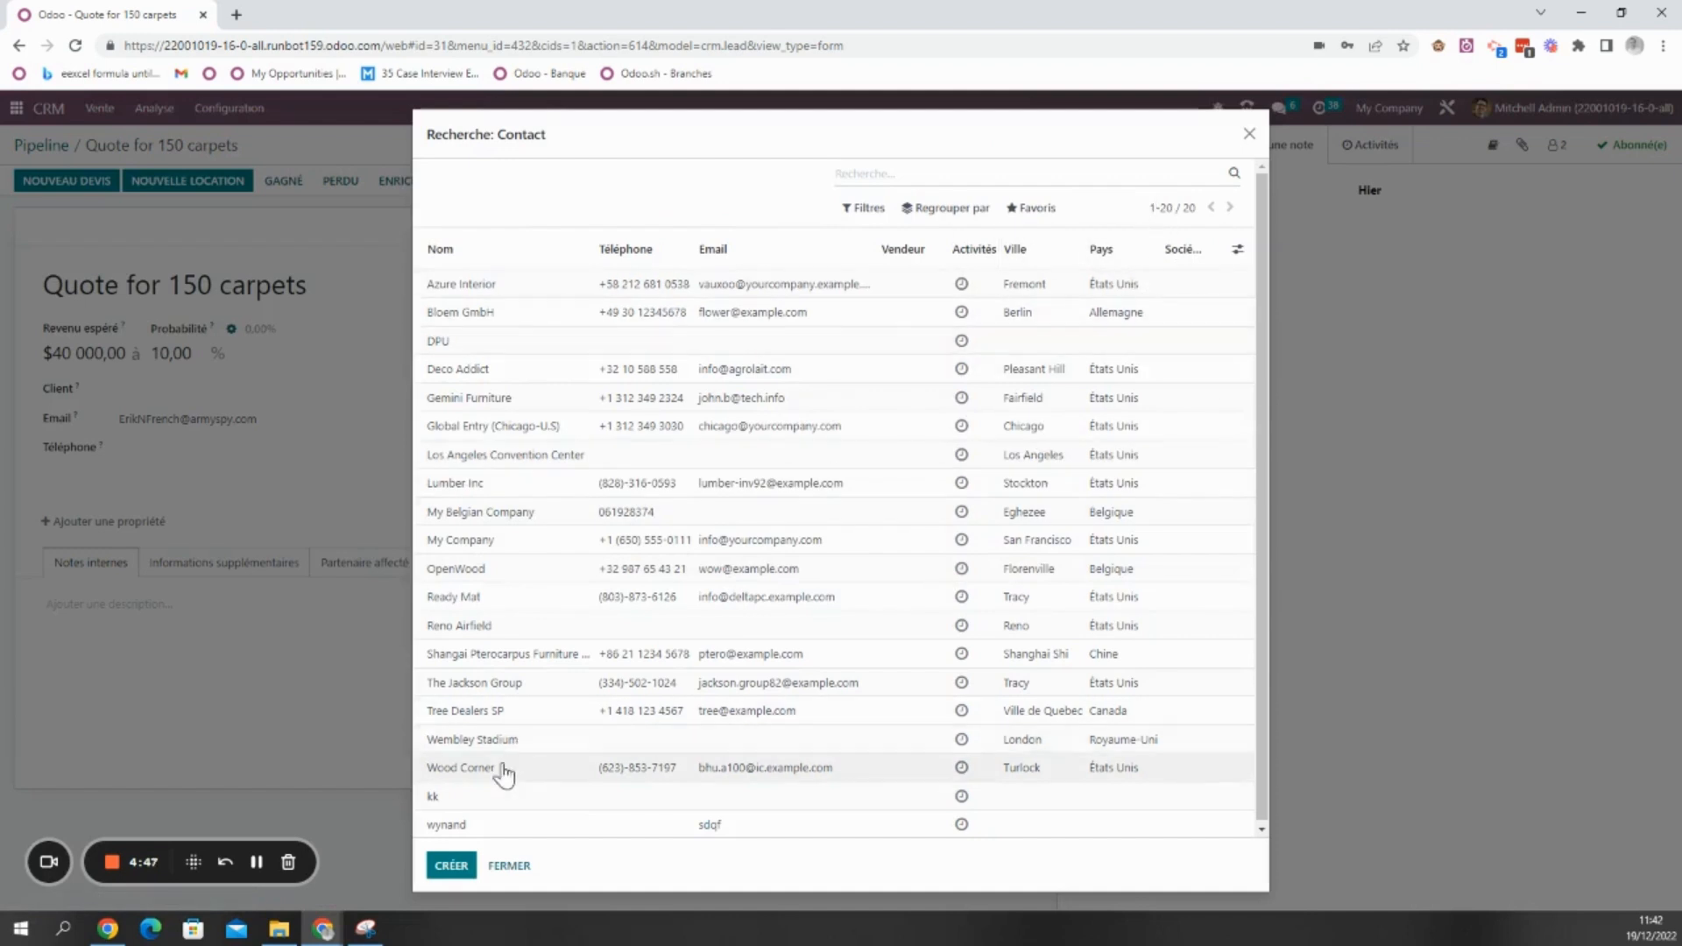
{"action": "left_click", "coordinate": [488, 460]}
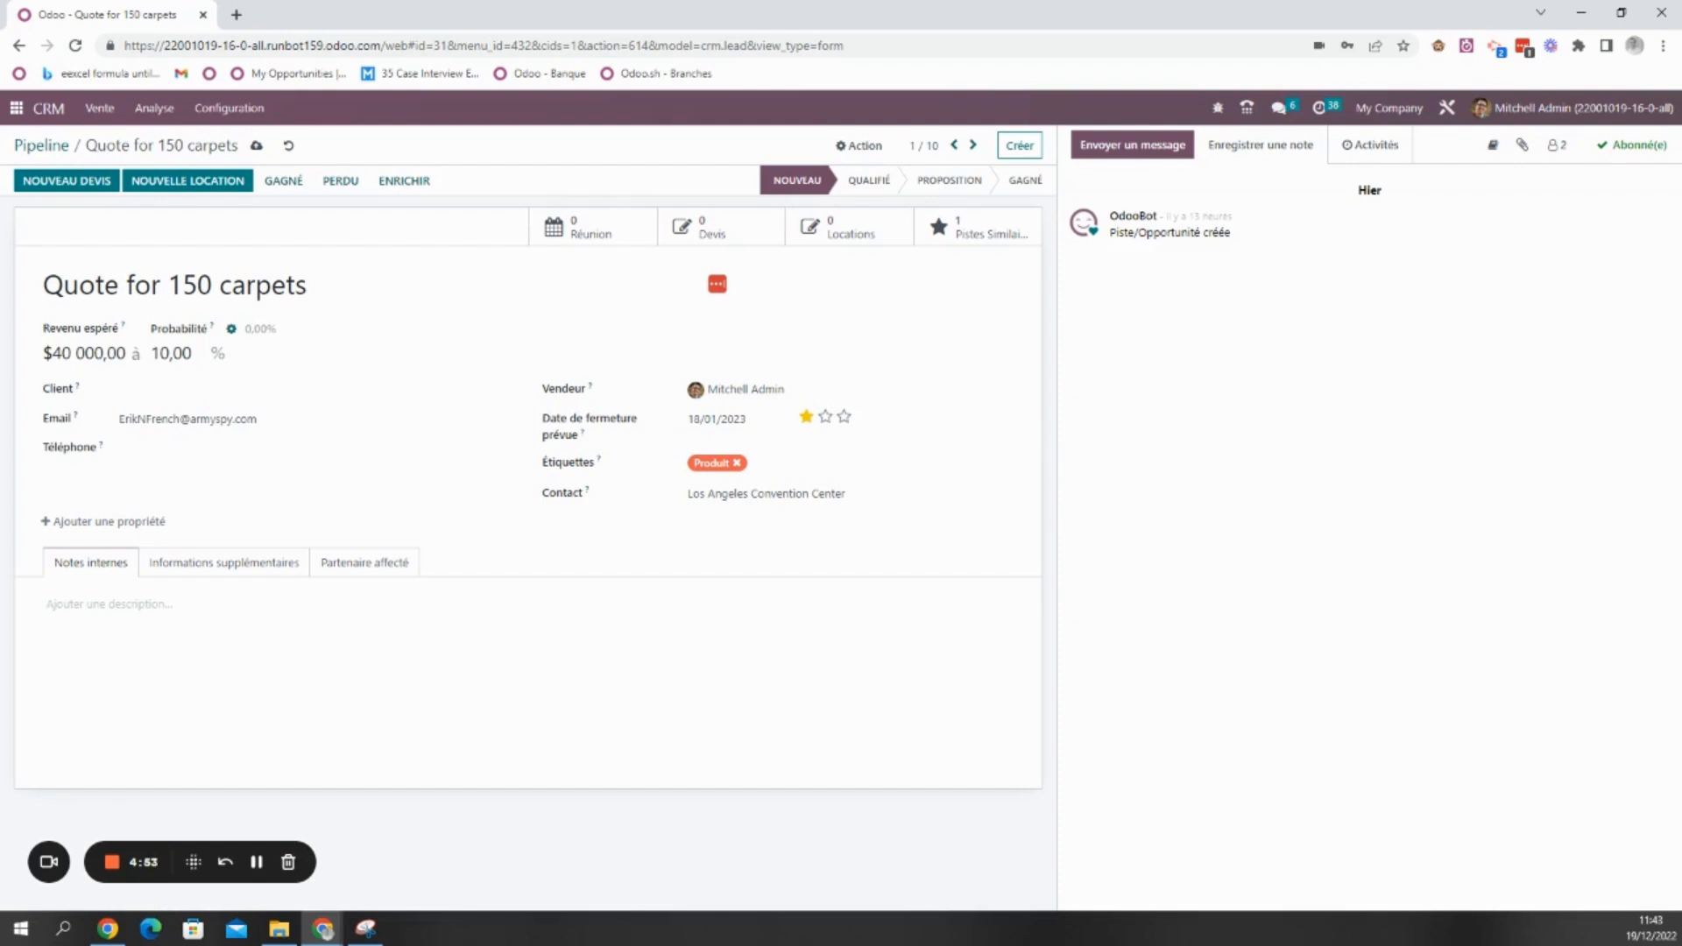
Switch to the Contacts app, open the second contact and show its additional smart buttons
{"action": "left_click", "coordinate": [32, 146]}
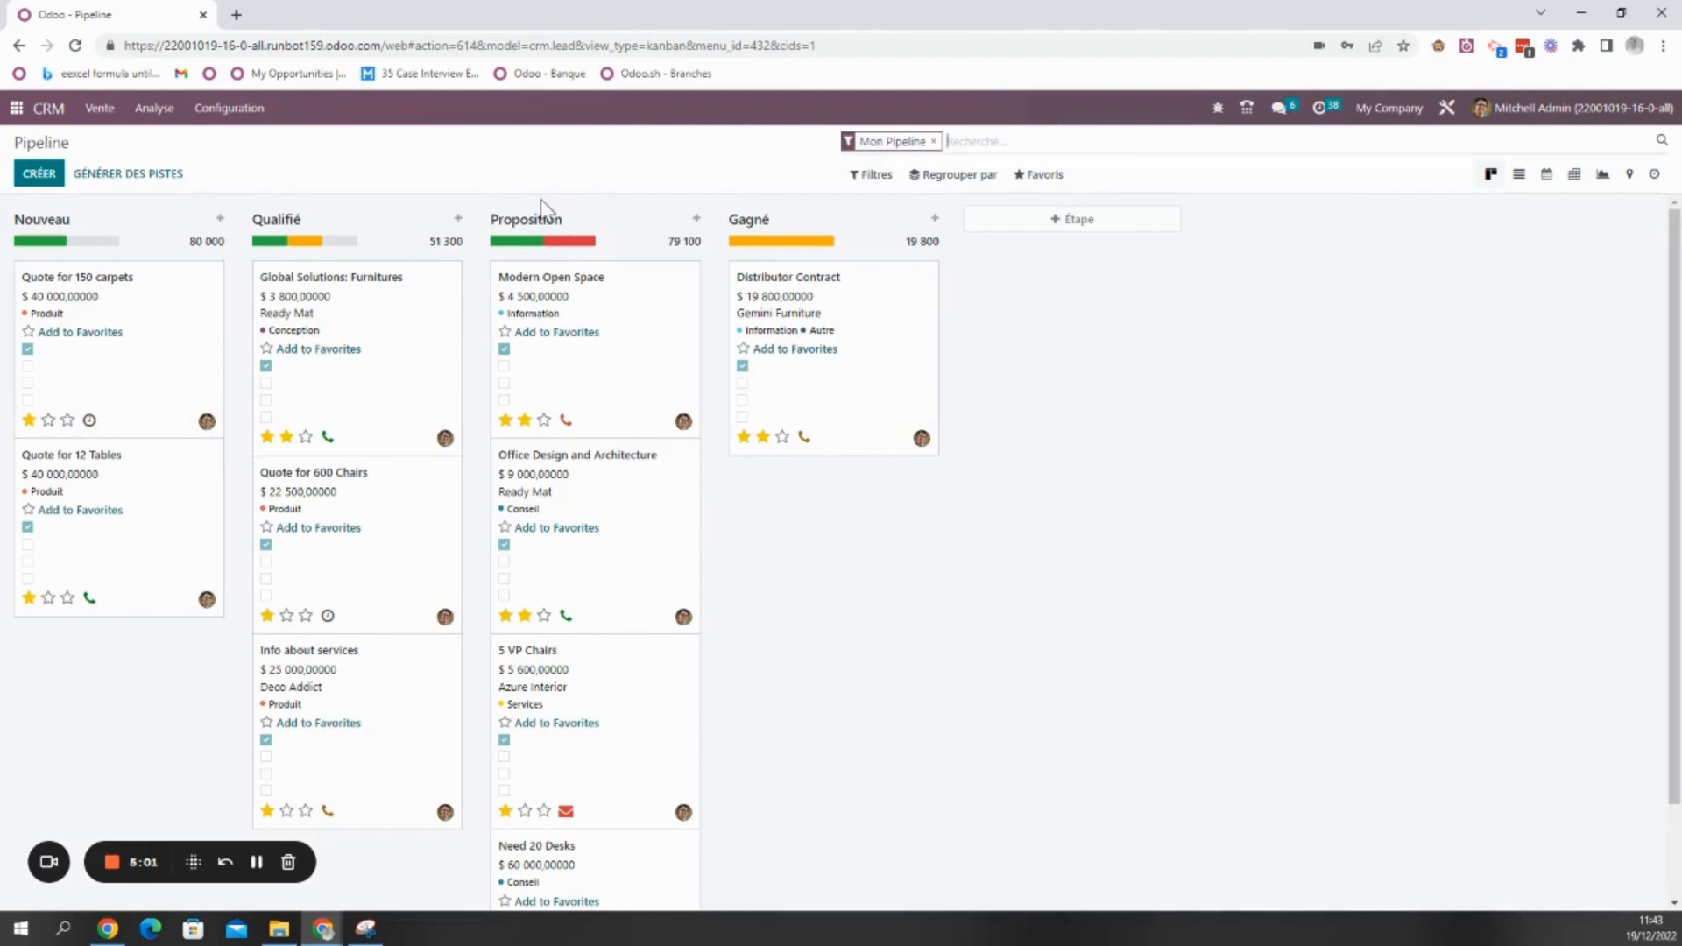
{"action": "left_click", "coordinate": [17, 108]}
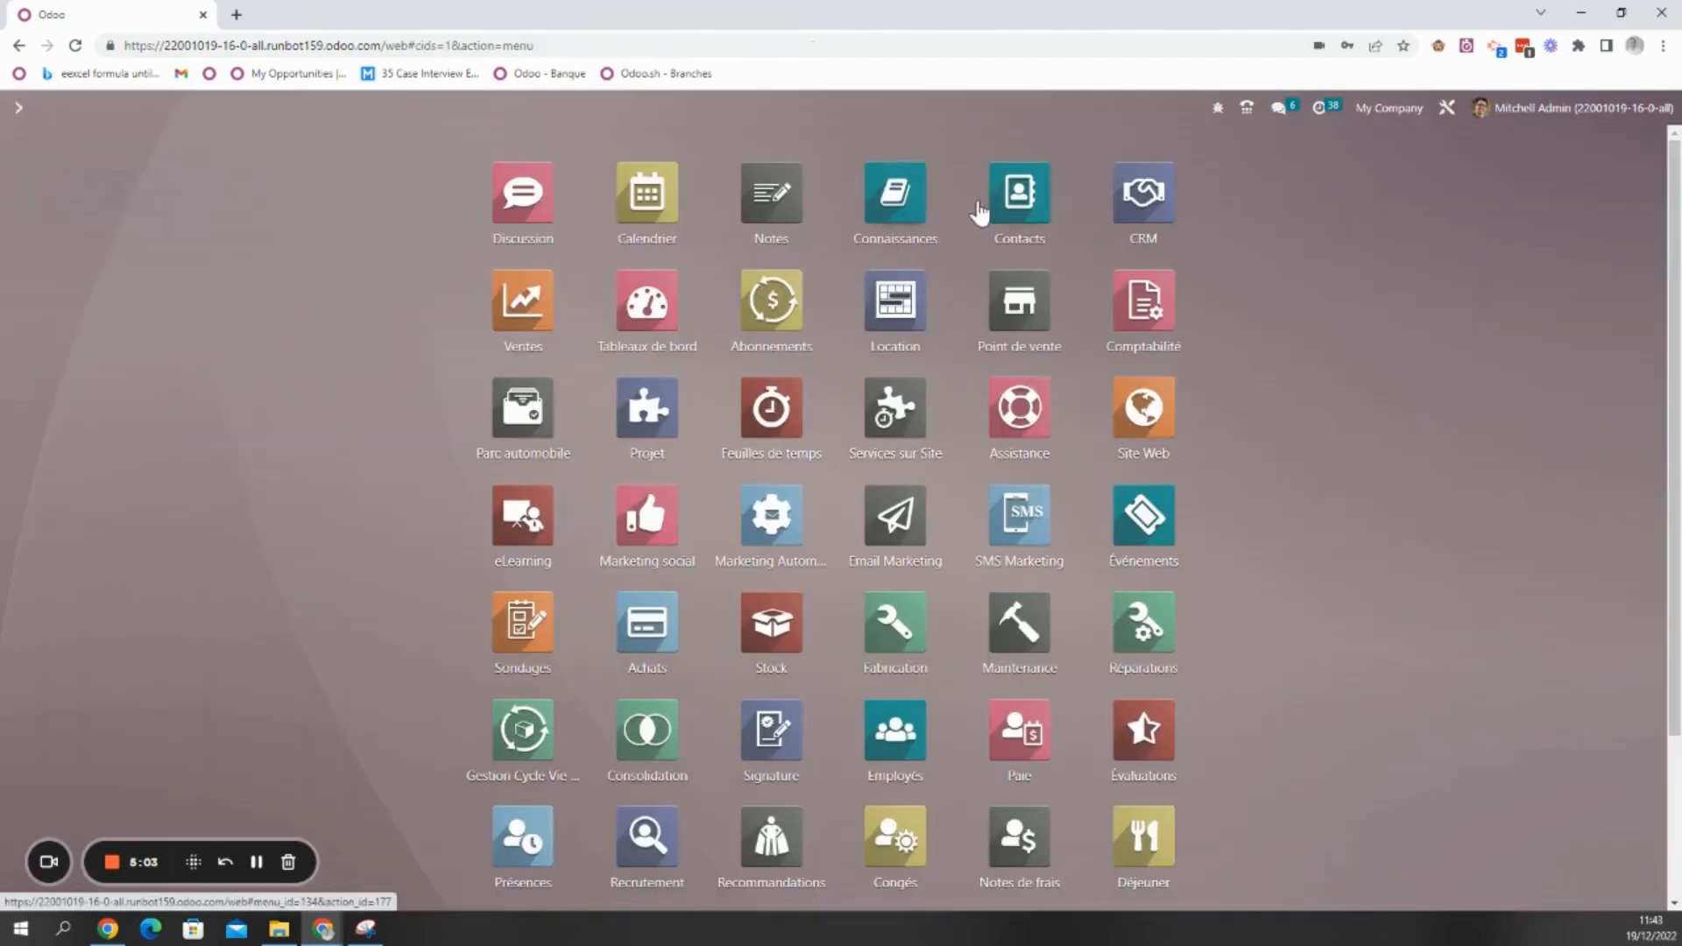
{"action": "left_click", "coordinate": [1033, 210]}
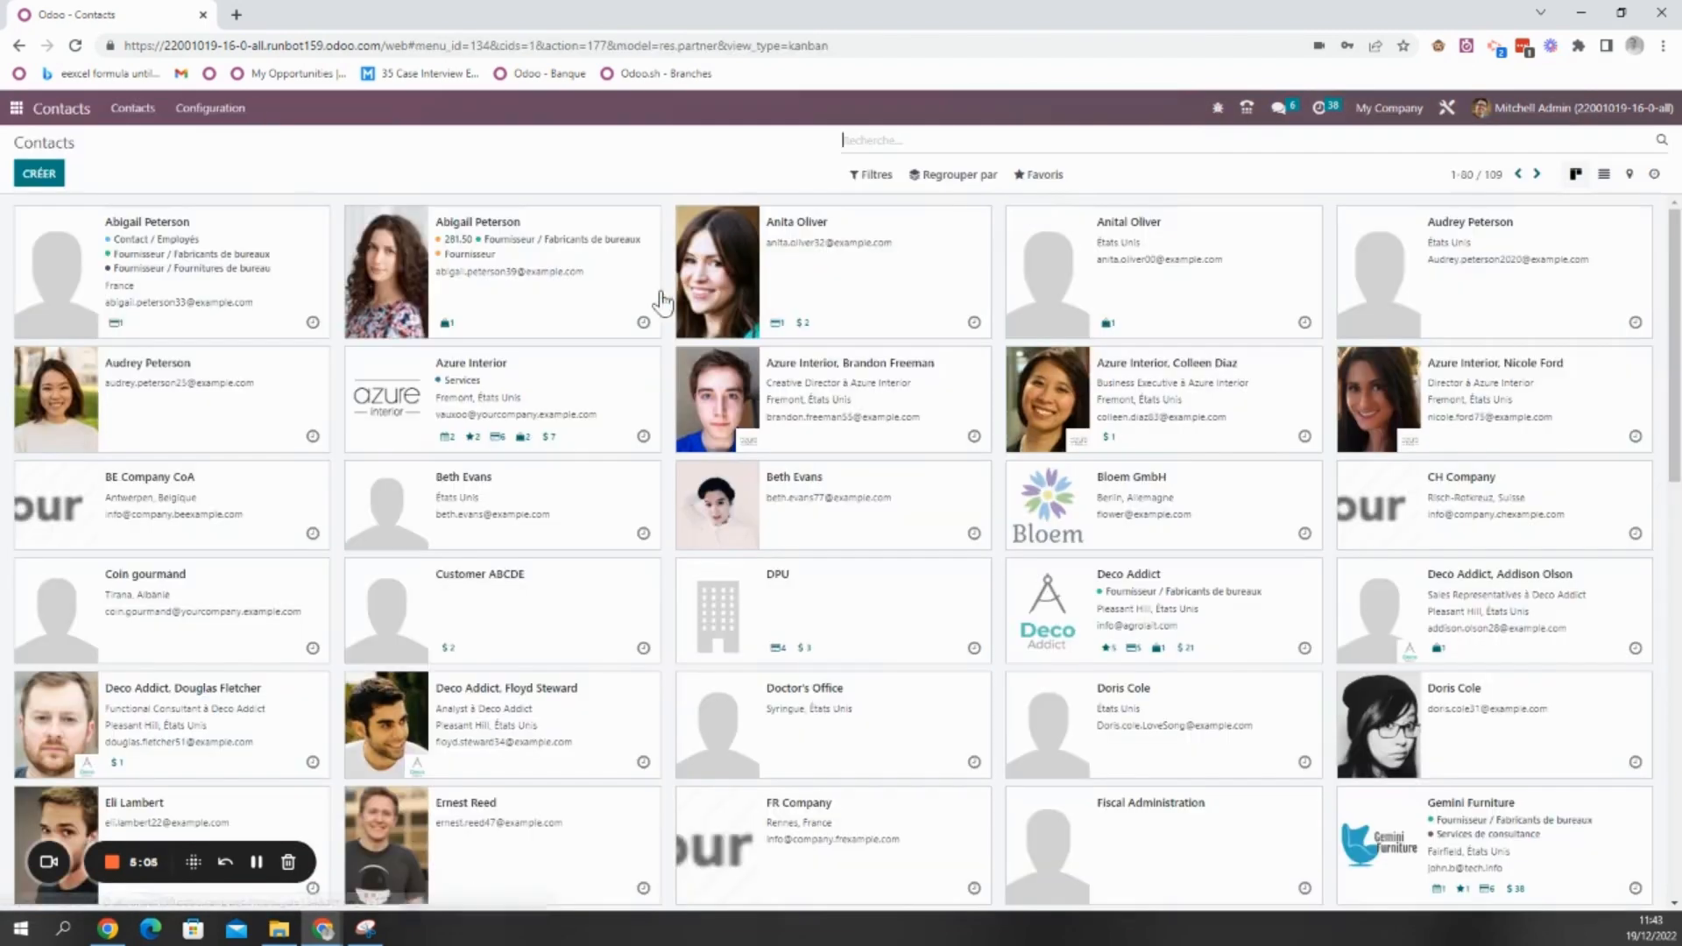
{"action": "left_click", "coordinate": [604, 304]}
{"action": "left_click", "coordinate": [1007, 202]}
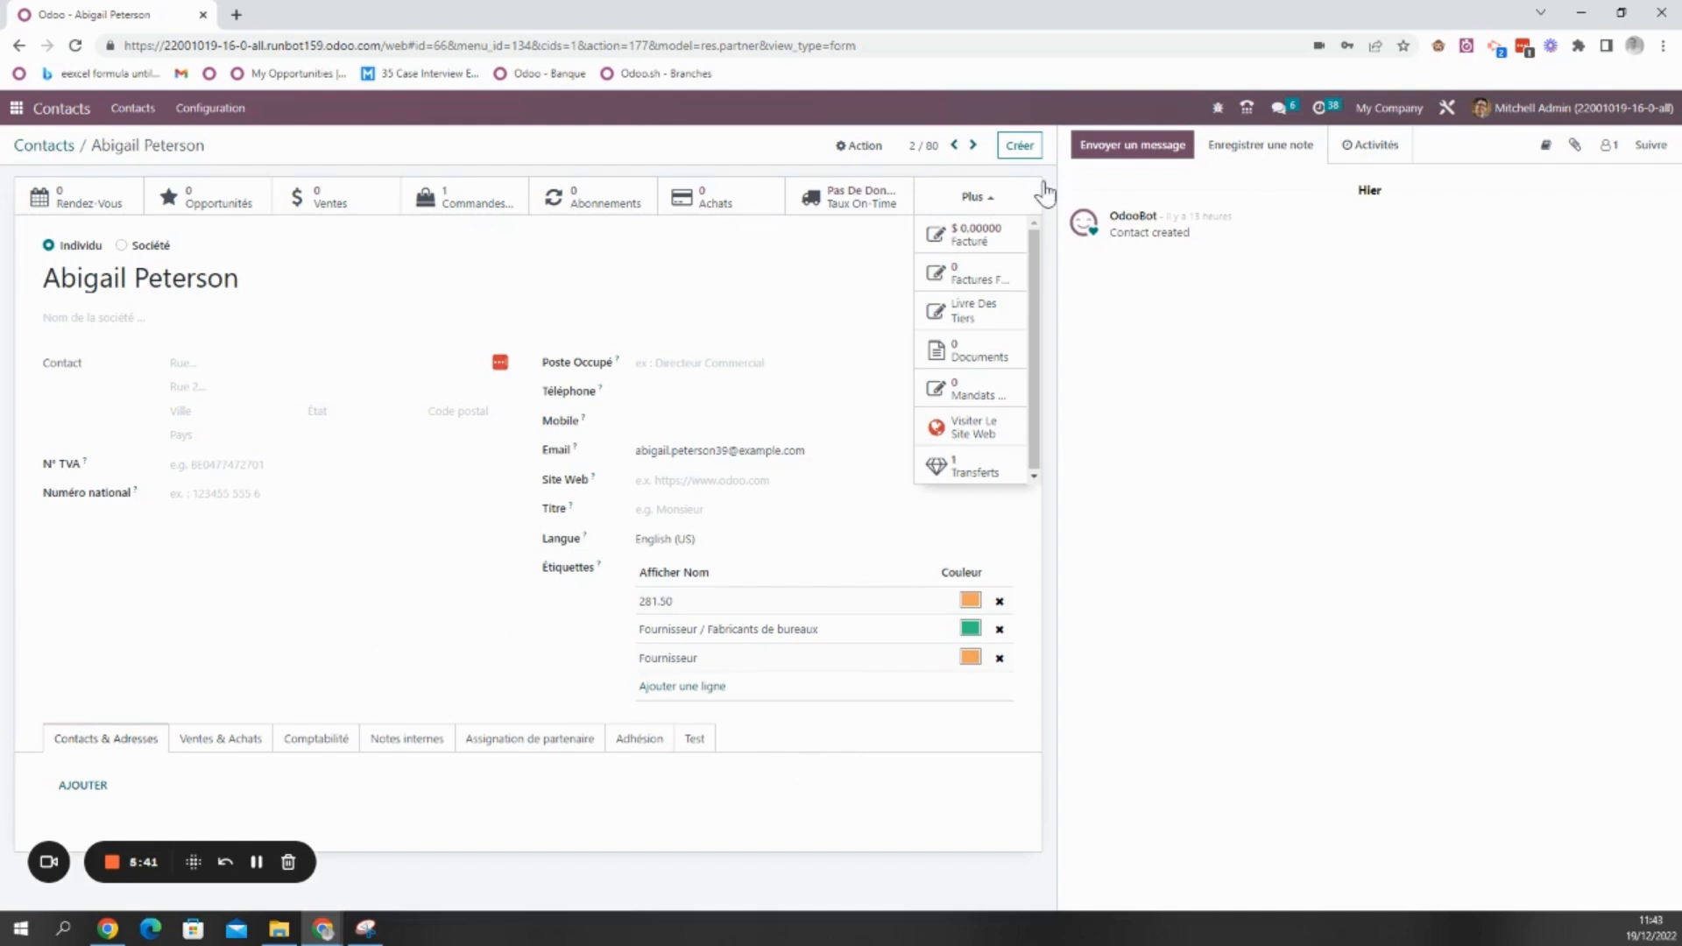
In Studio, limit the visibility of the contact form's Transferts smart button to the Stock / Administrateur group
{"action": "left_click", "coordinate": [1449, 118]}
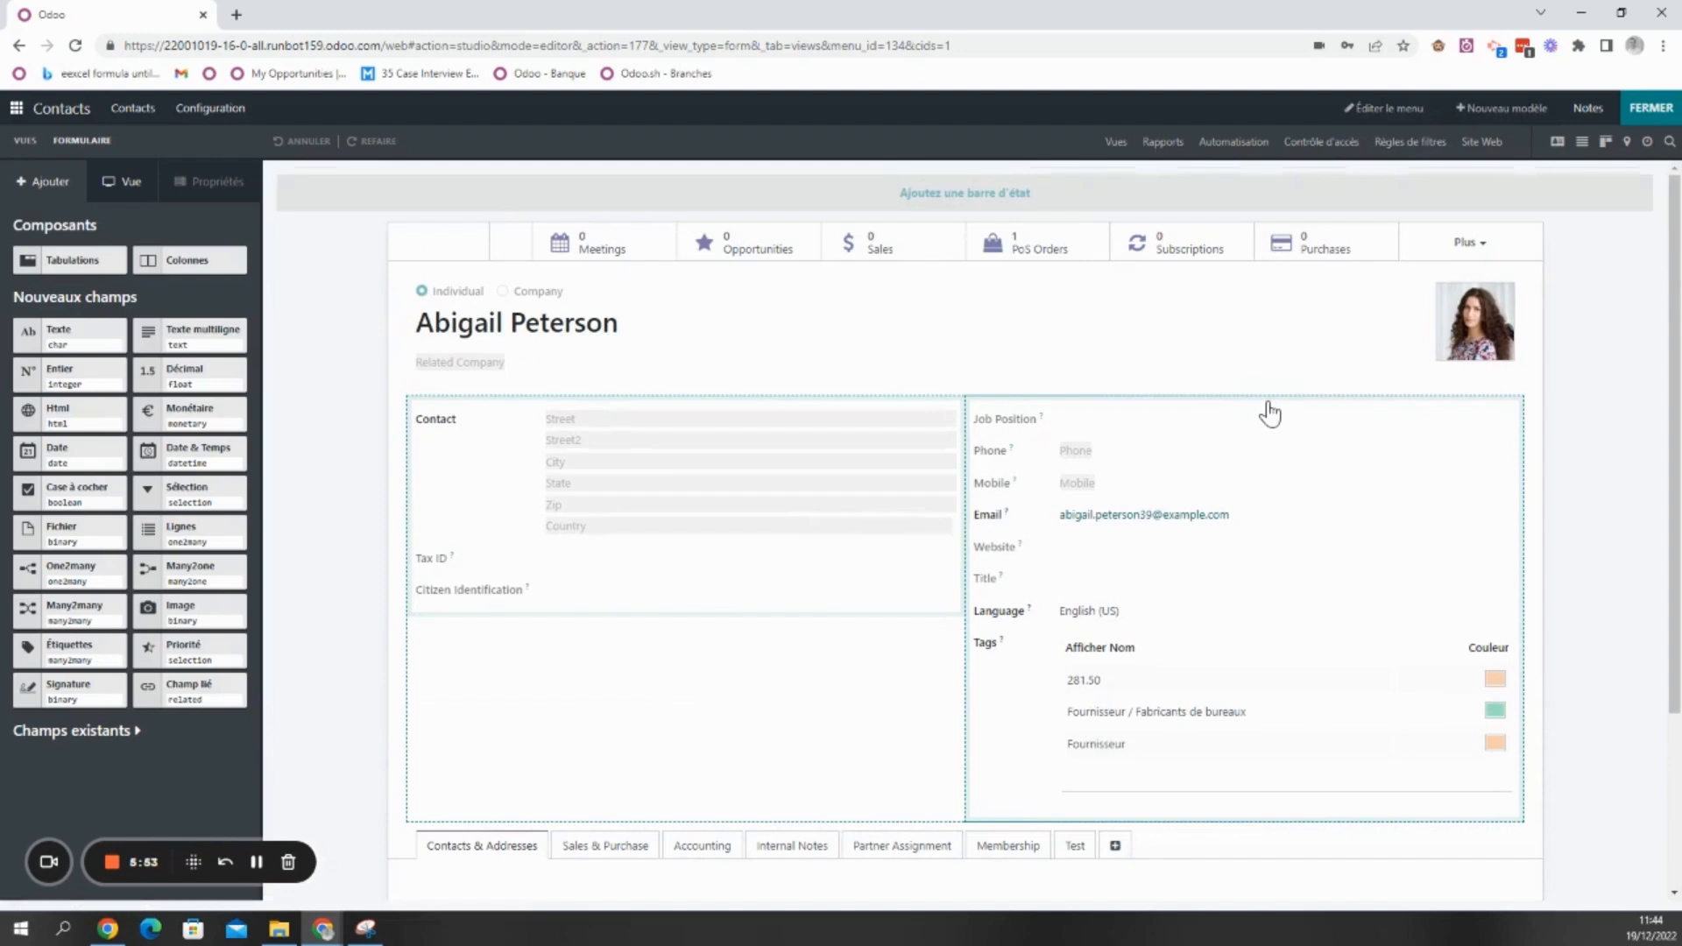
{"action": "left_click", "coordinate": [1467, 245]}
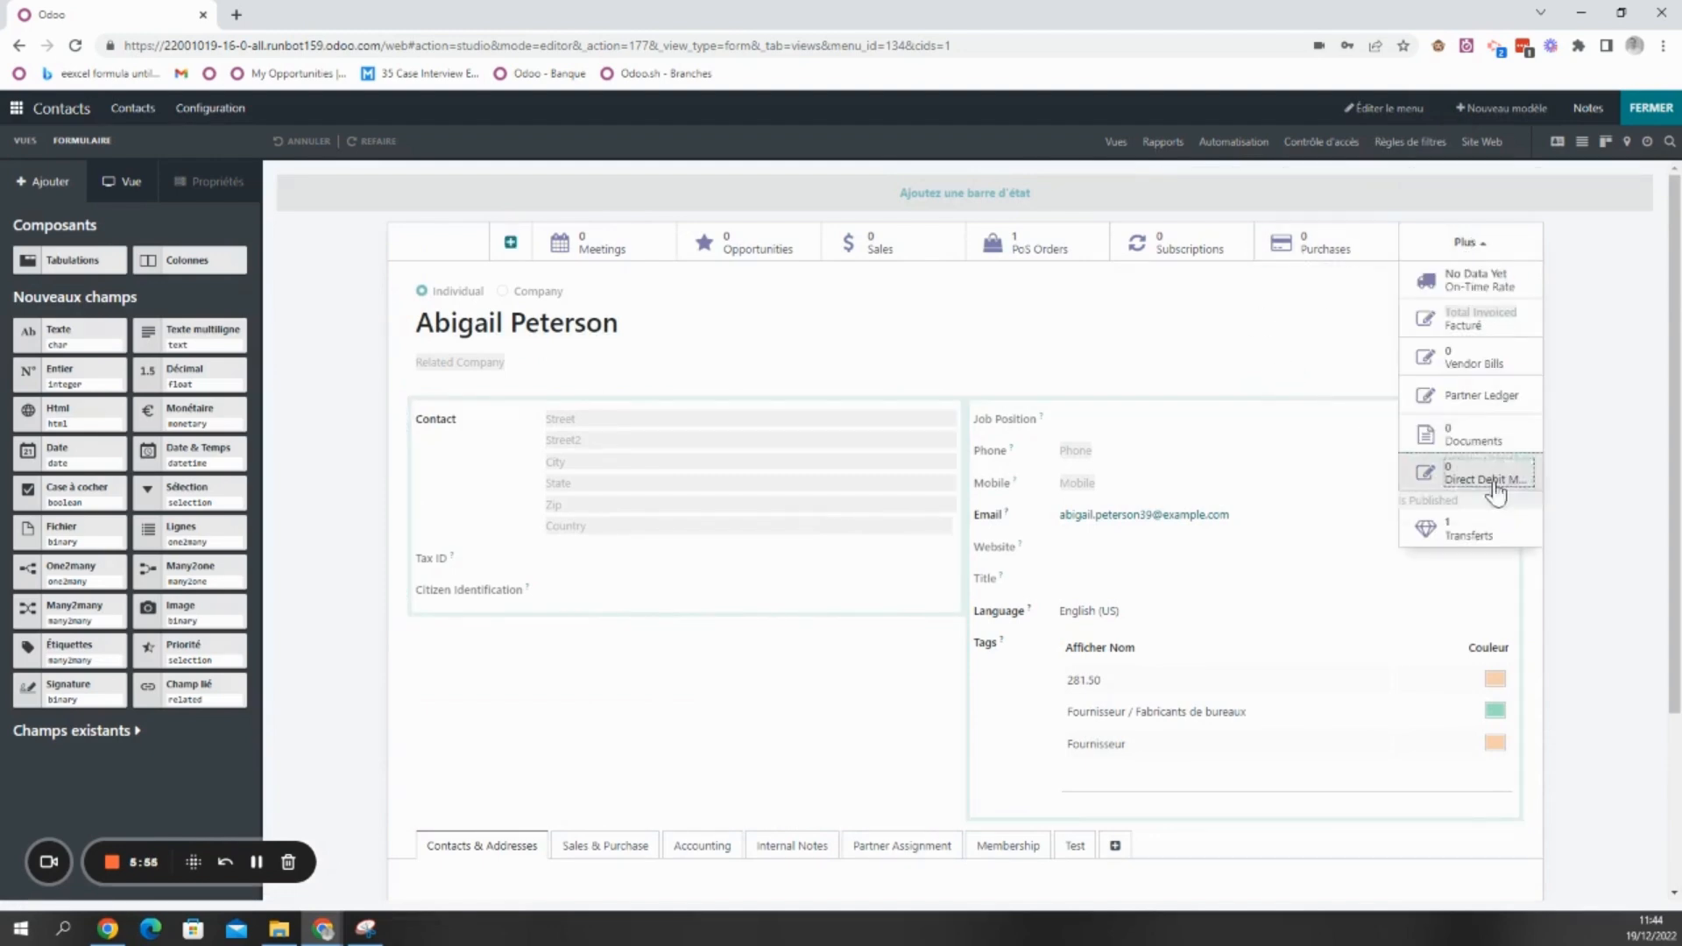
{"action": "left_click", "coordinate": [1503, 531]}
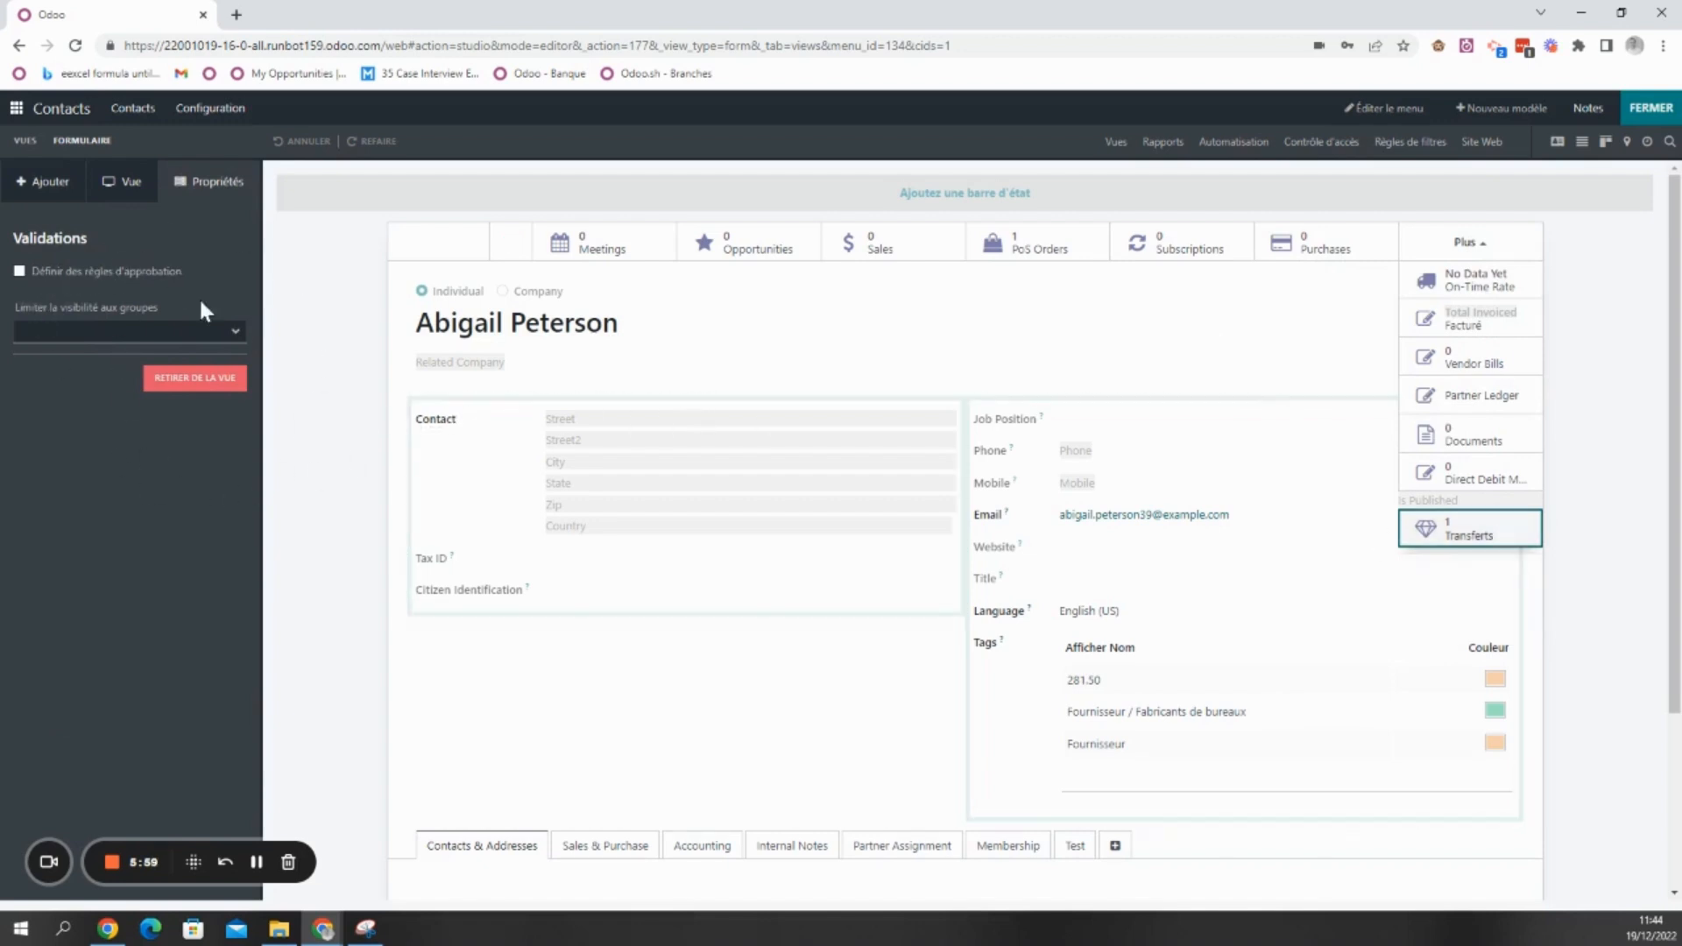
{"action": "left_click", "coordinate": [84, 332]}
{"action": "type", "text": "stock"}
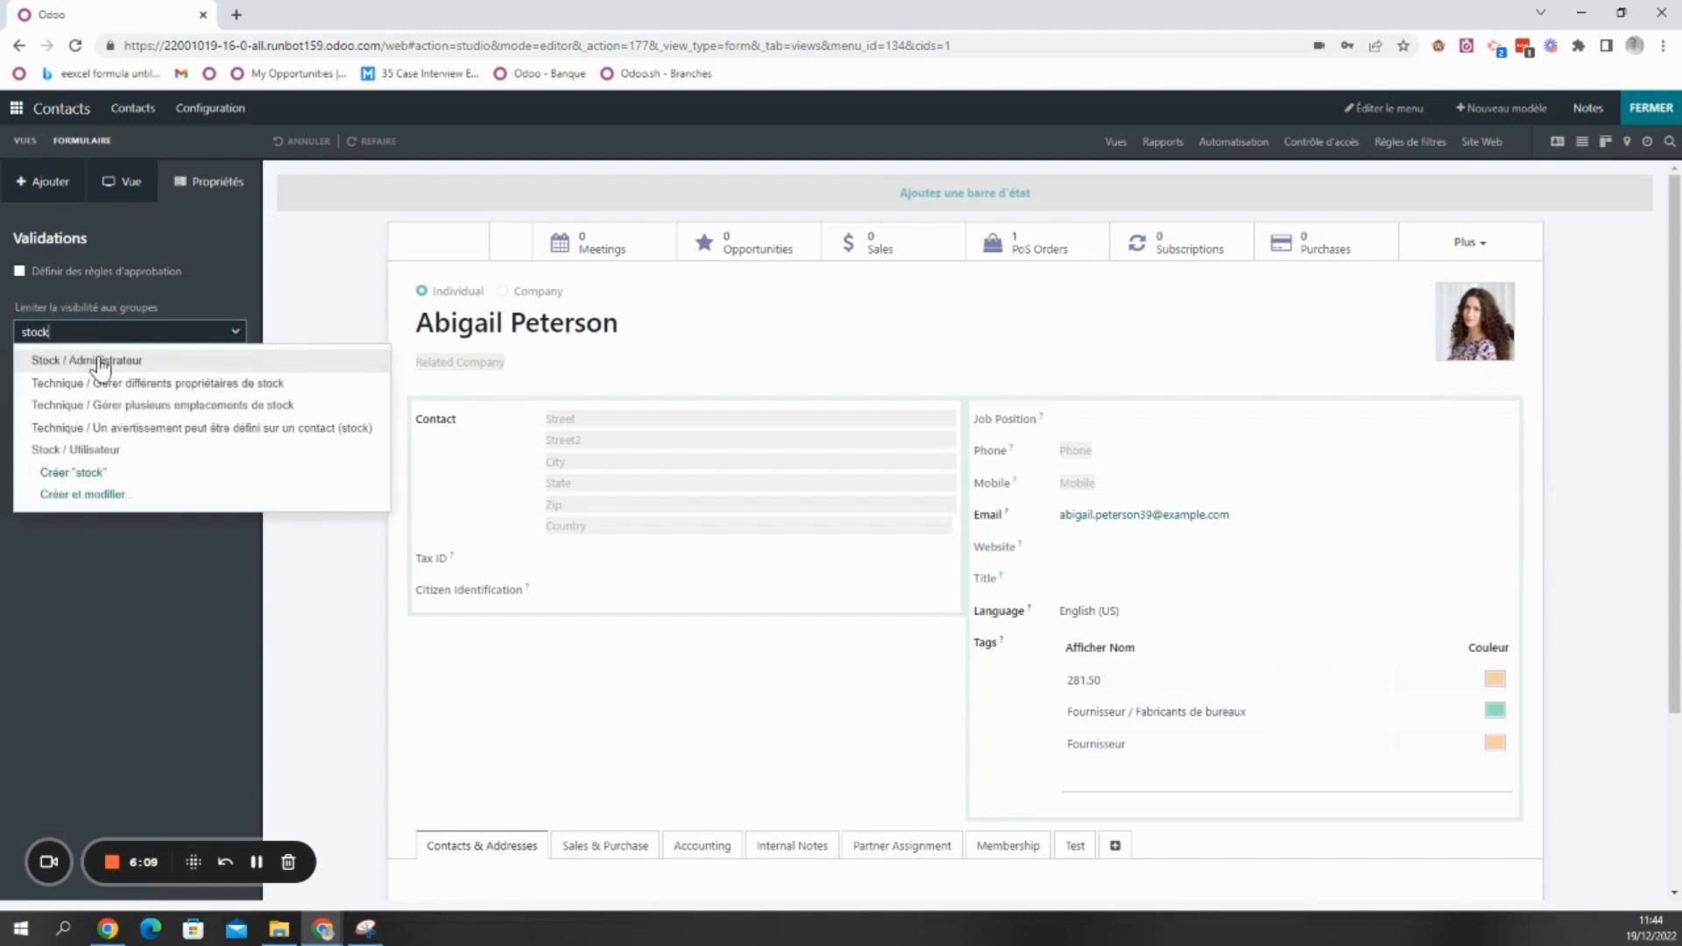
{"action": "left_click", "coordinate": [97, 360]}
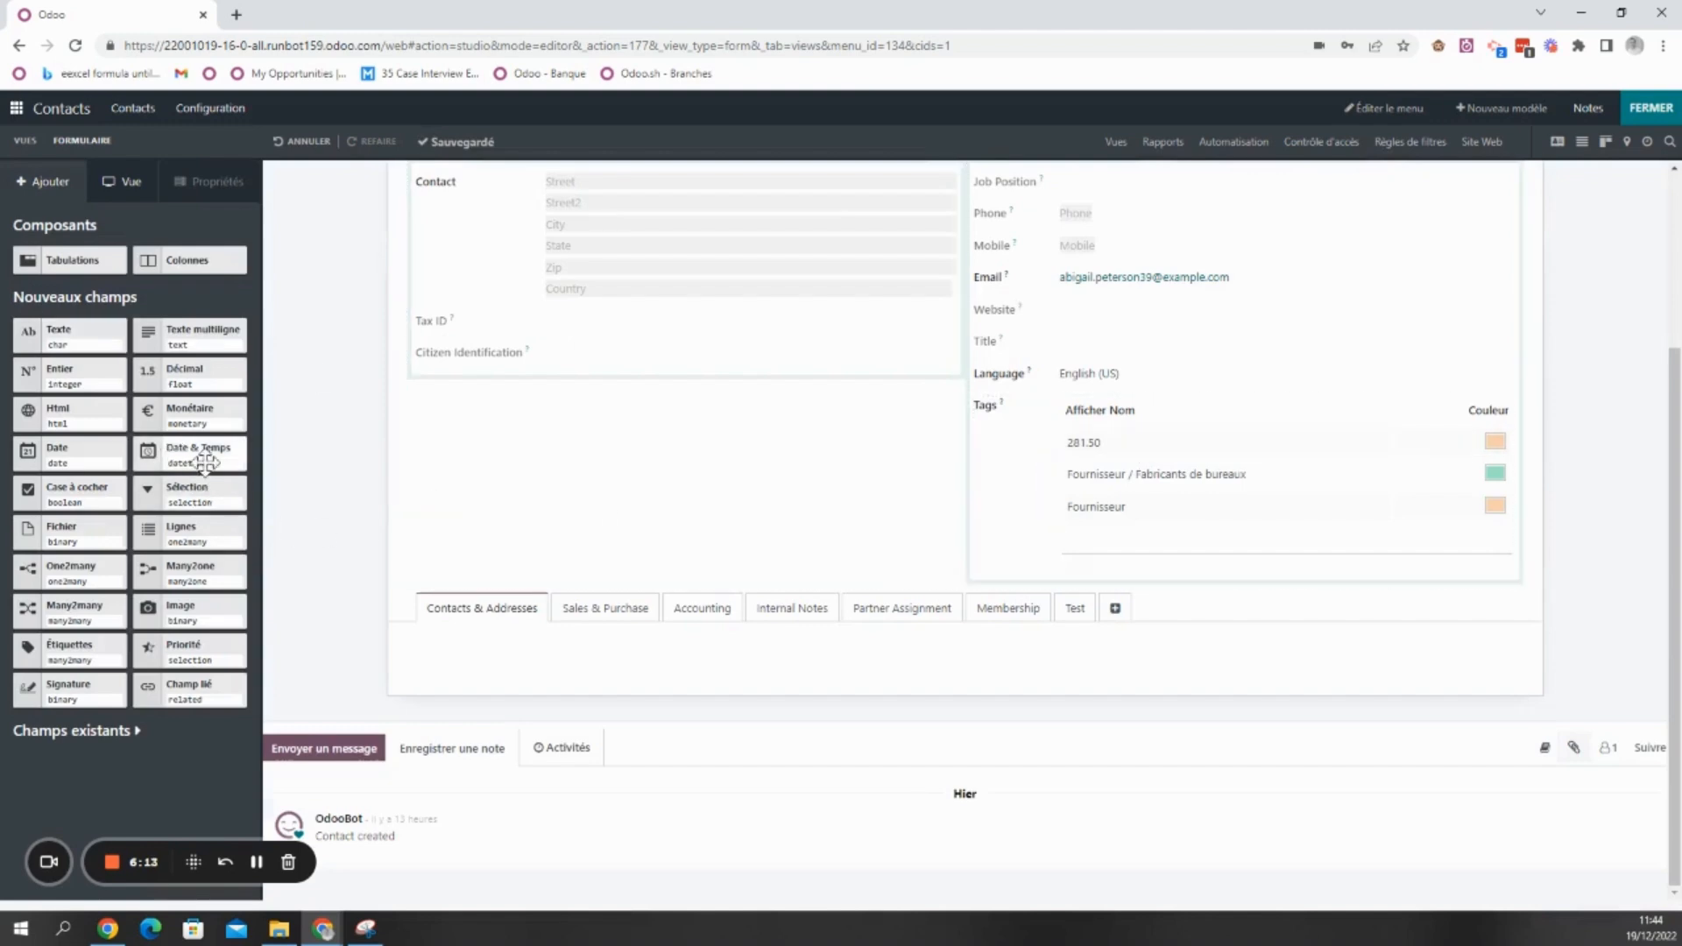
Reselect the Transferts smart button to check its group visibility restriction
{"action": "scroll", "coordinate": [648, 482], "scroll_direction": "up", "scroll_amount": 3}
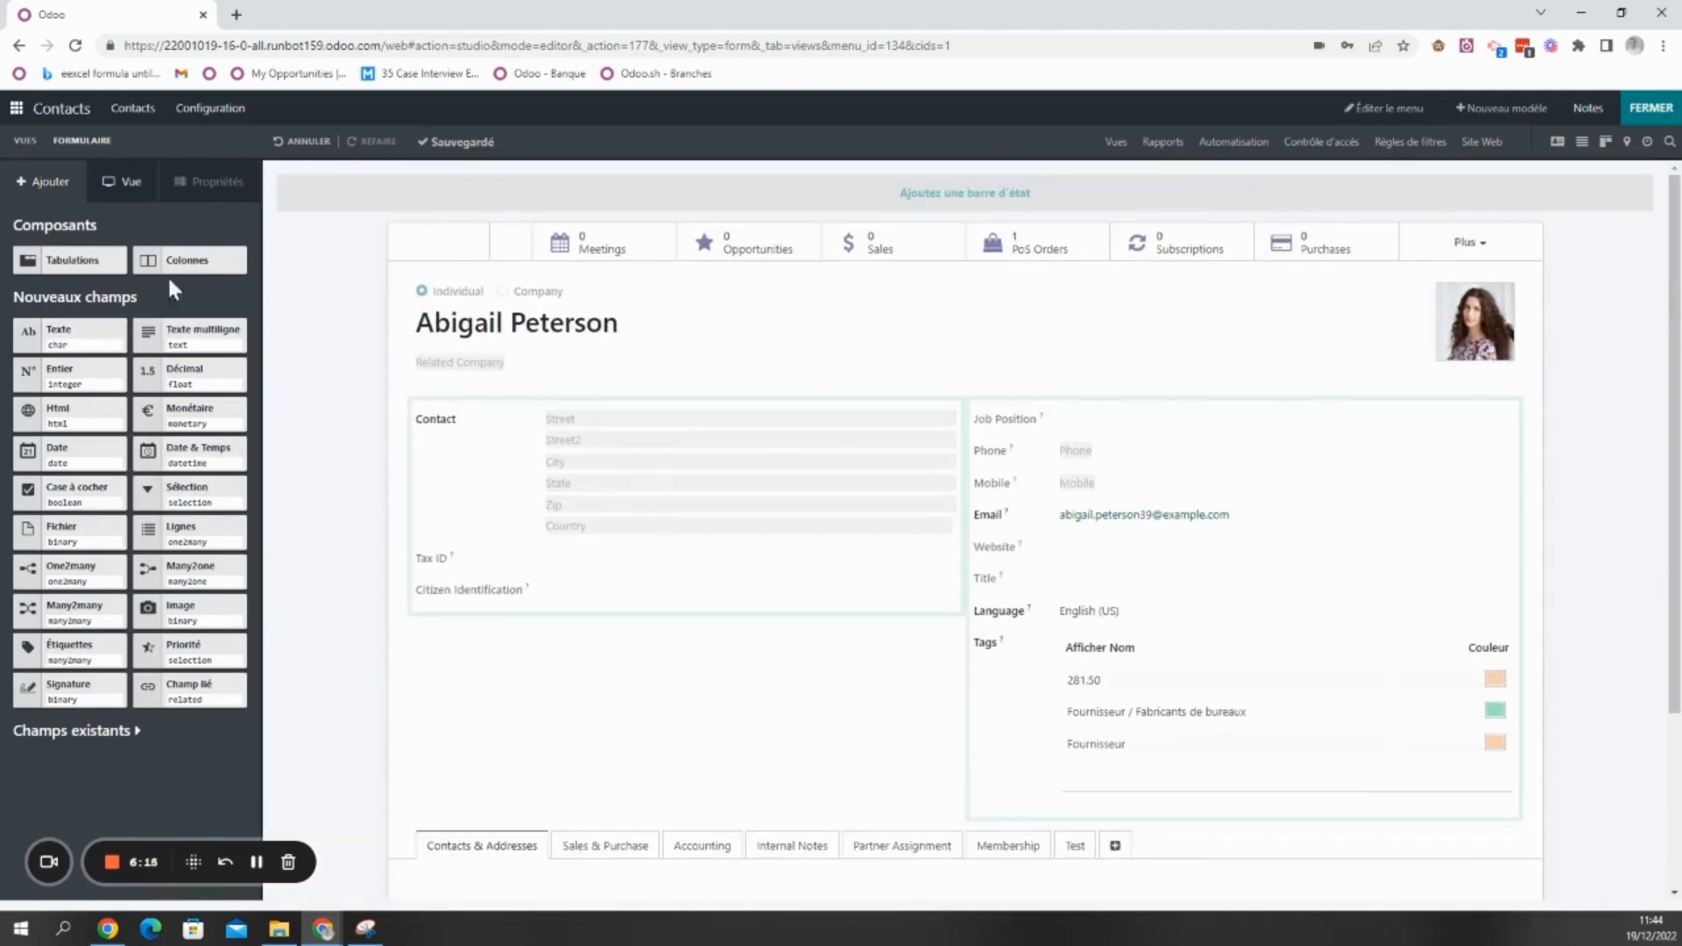
{"action": "left_click", "coordinate": [1460, 245]}
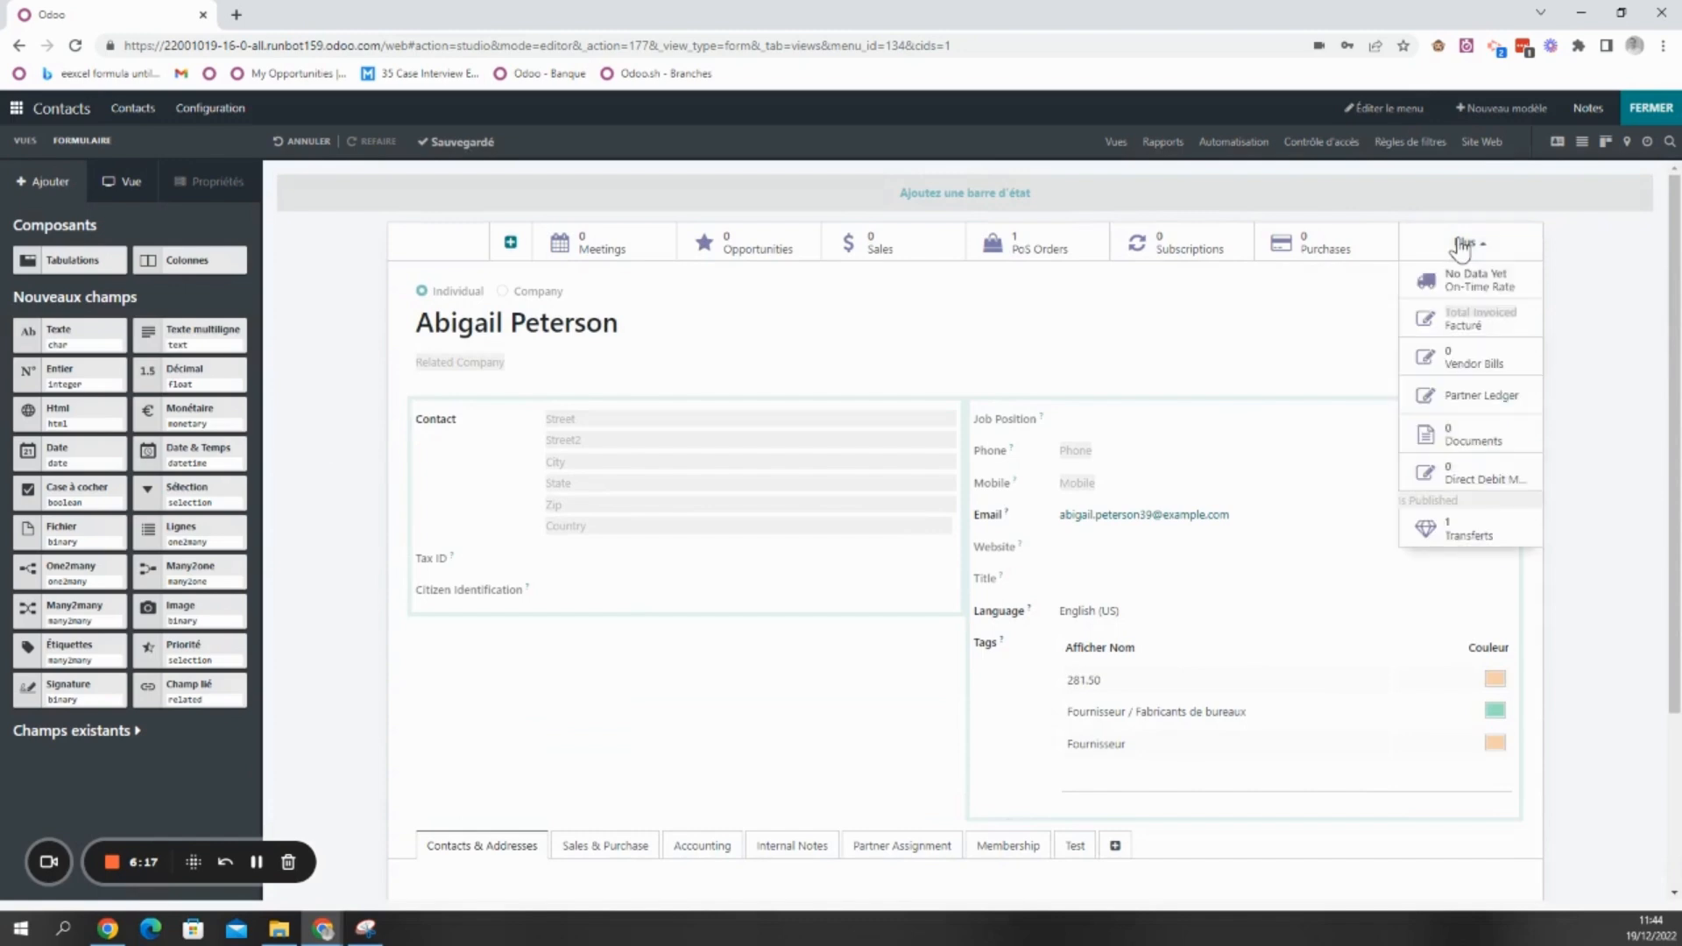
{"action": "left_click", "coordinate": [1493, 535]}
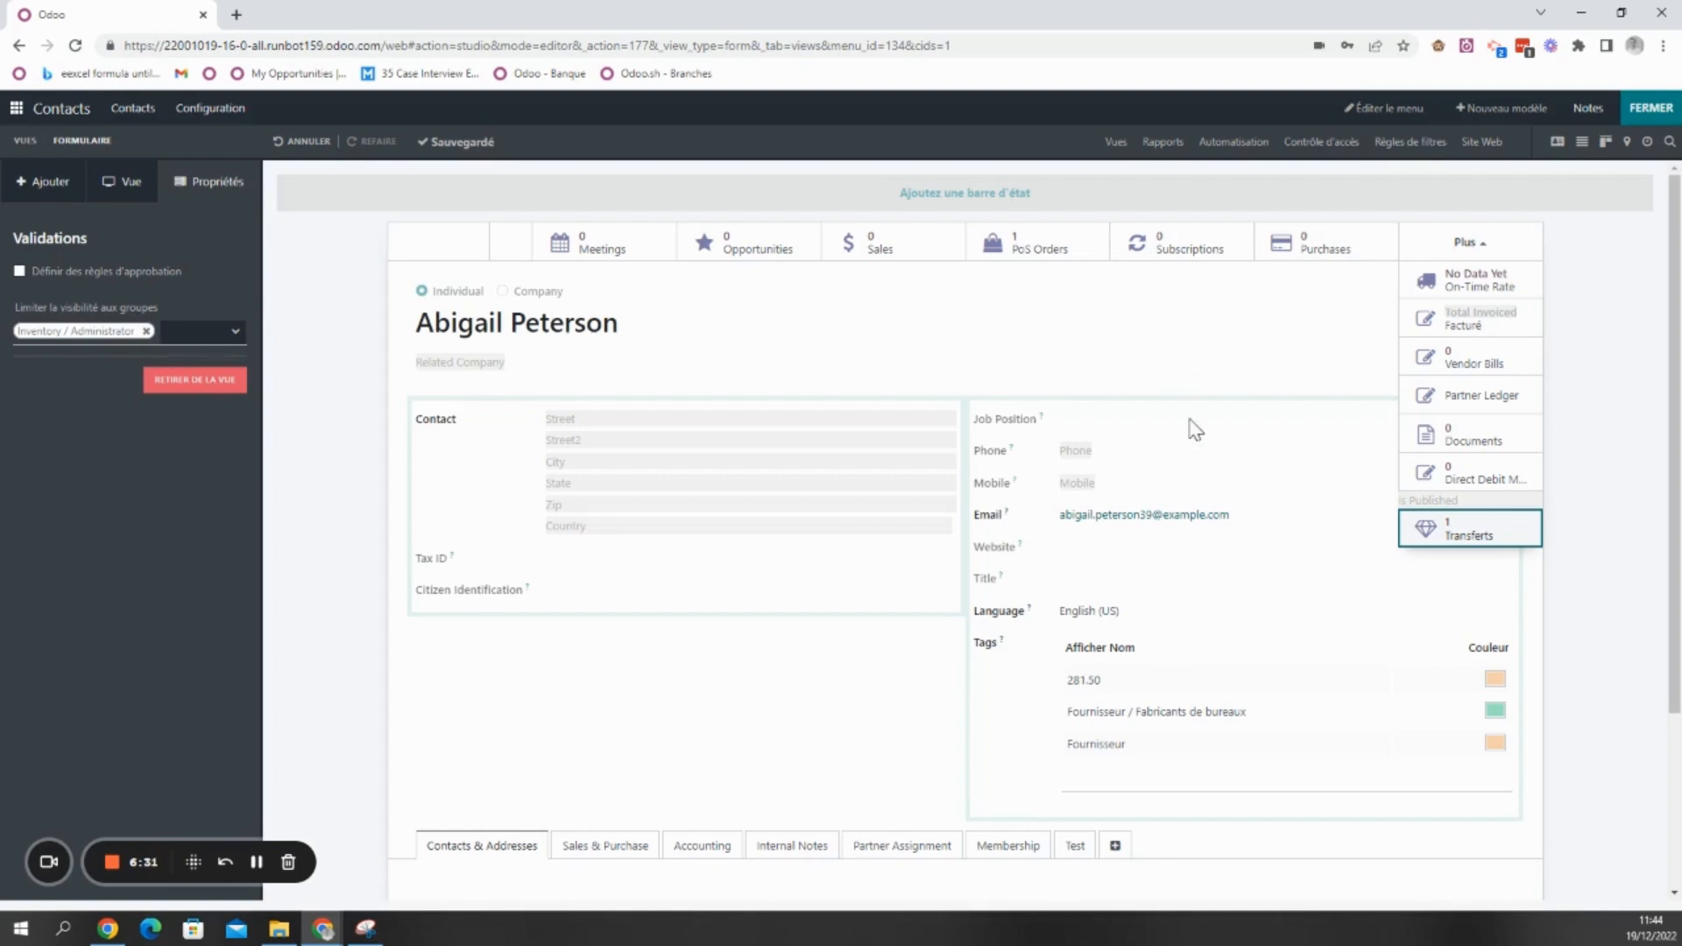
Examine the Job Position field's properties, including its group visibility option, and the general settings of the form view
{"action": "left_click", "coordinate": [1008, 420]}
{"action": "left_click", "coordinate": [1008, 419]}
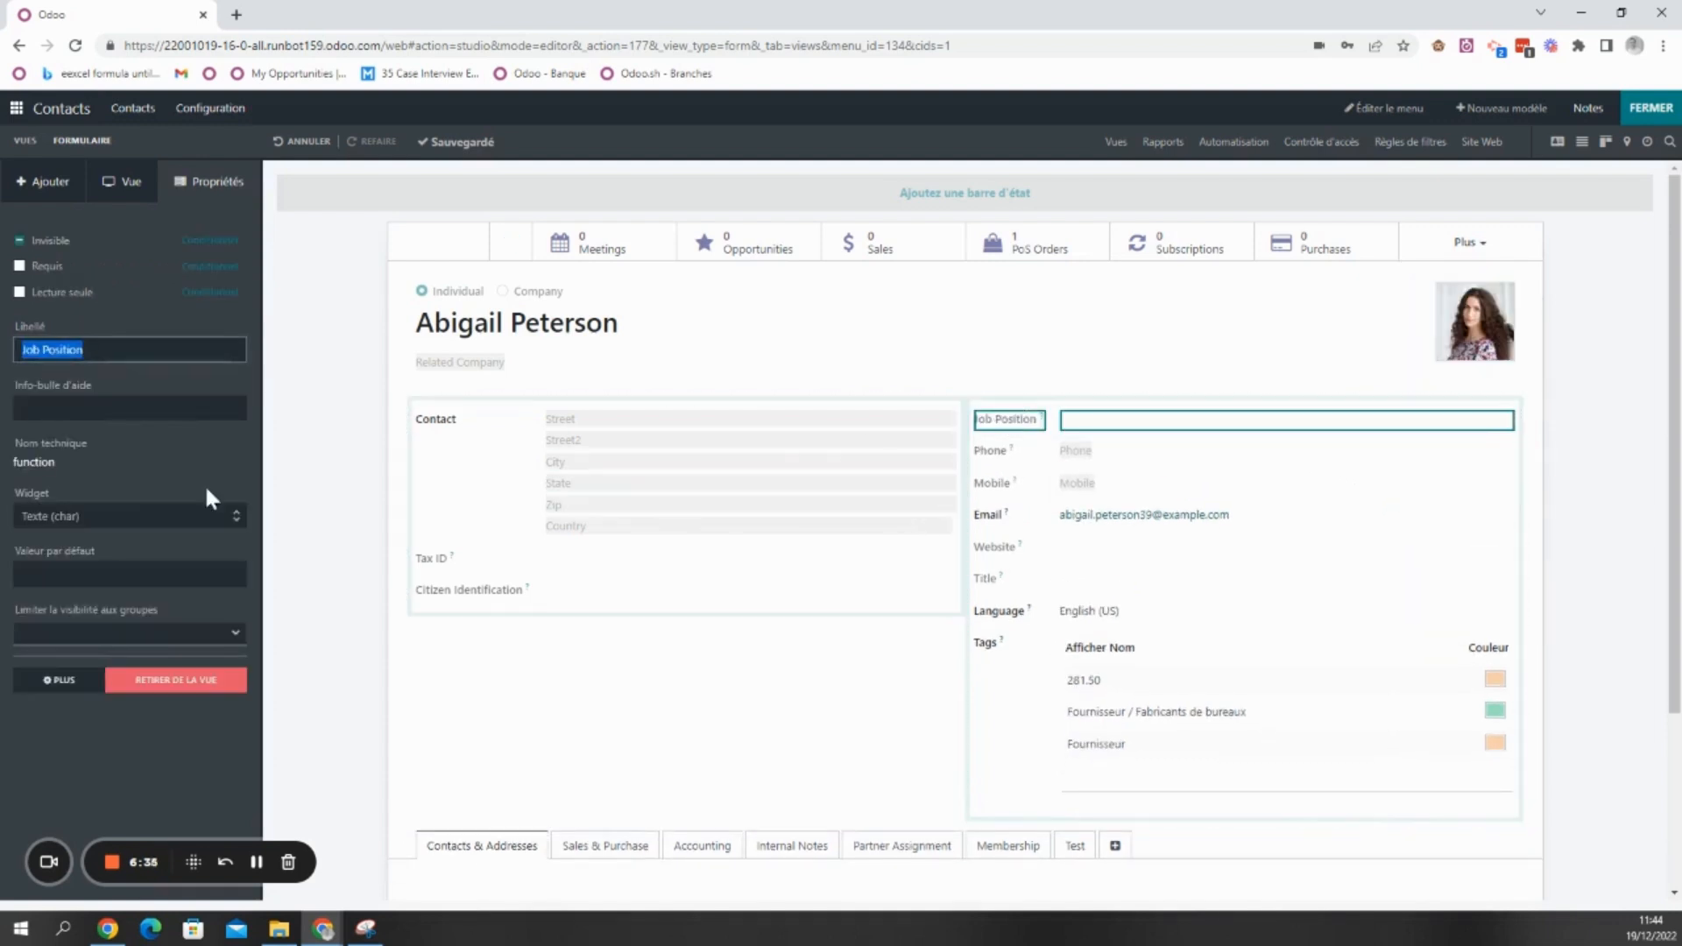
{"action": "left_click", "coordinate": [132, 187]}
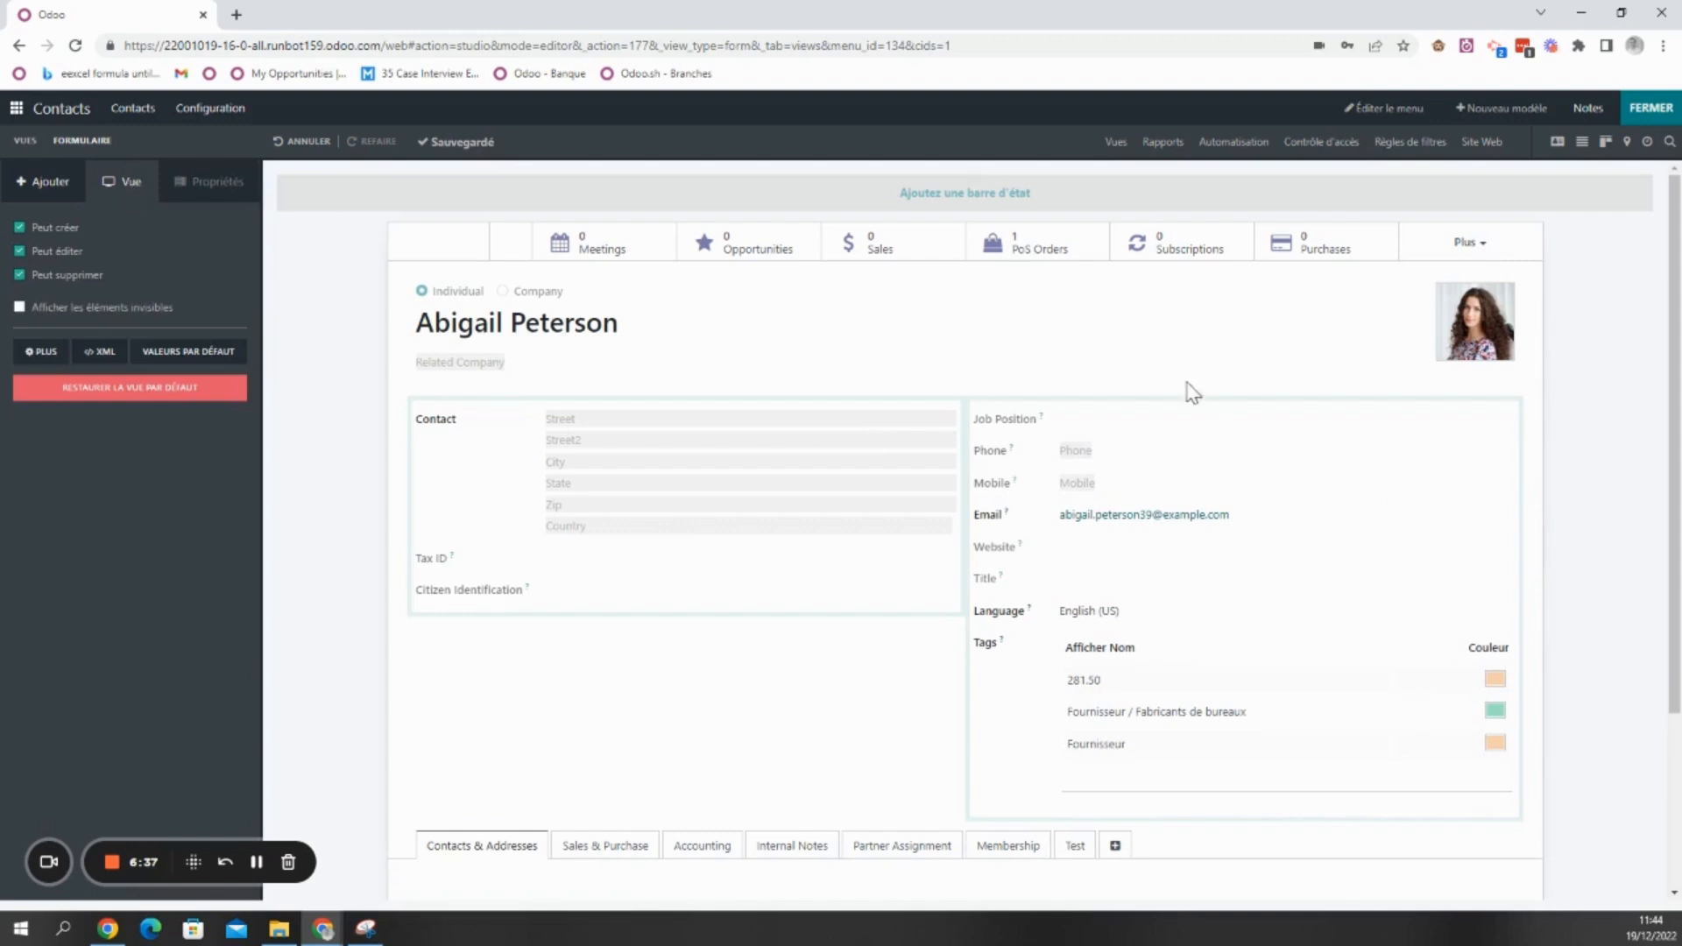
{"action": "left_click", "coordinate": [1016, 420]}
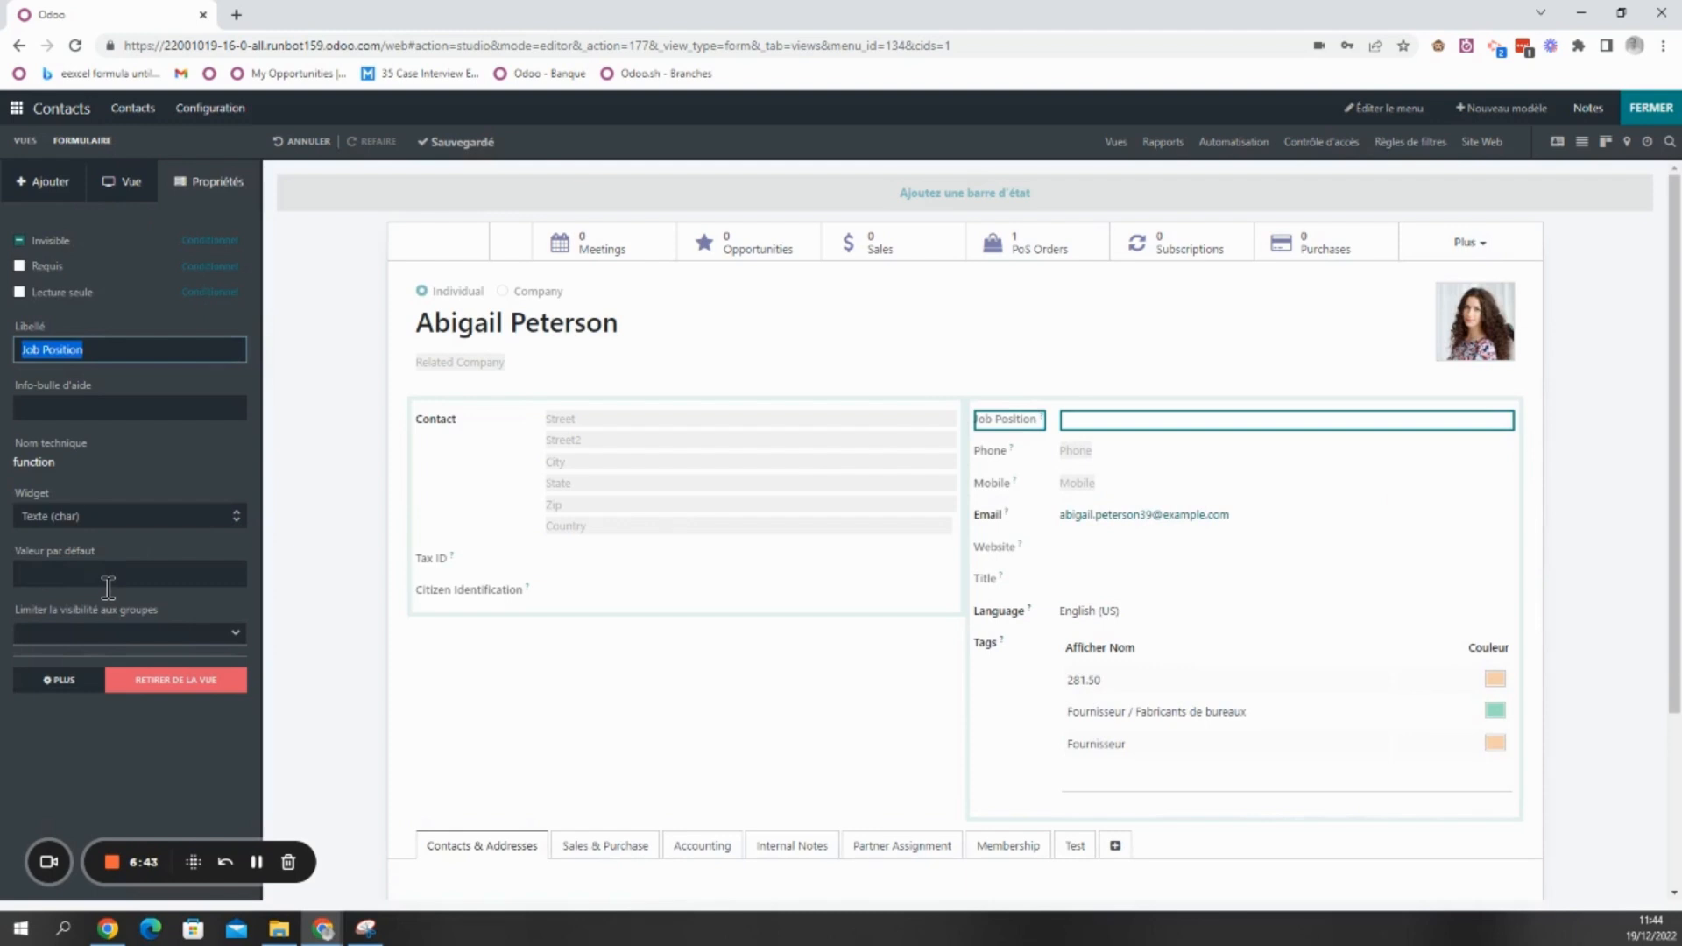
Close Studio, find the users settings, open the demo user's record and check the Stock level in its access rights
{"action": "left_click", "coordinate": [1652, 110]}
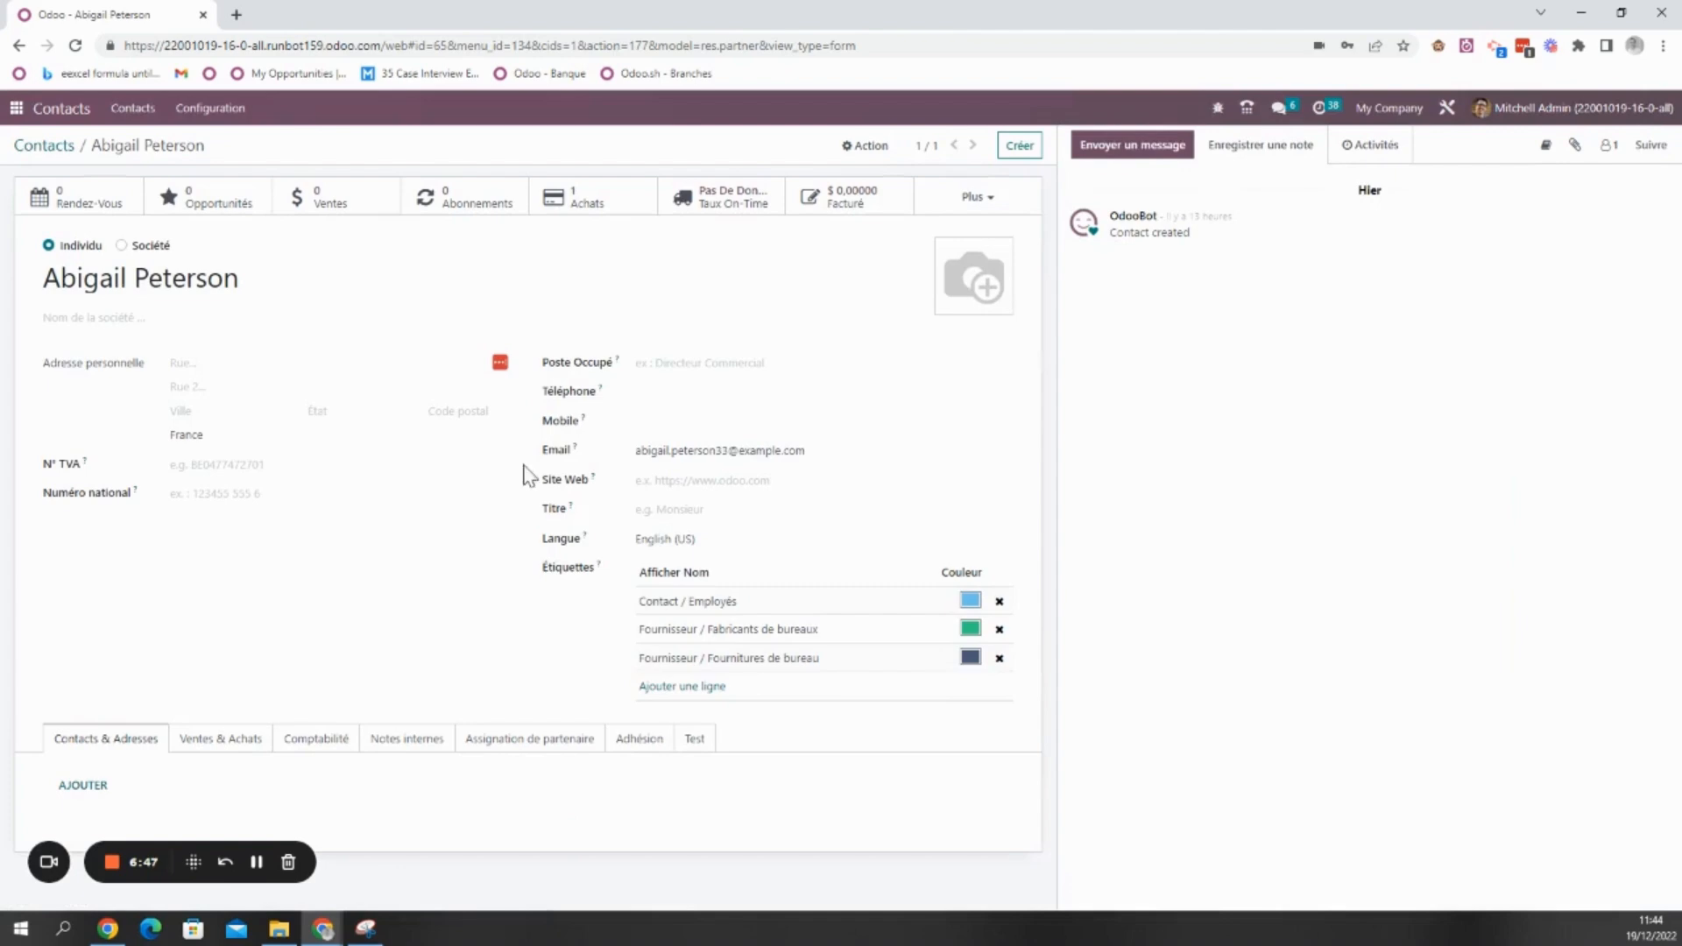
{"action": "left_click", "coordinate": [17, 108]}
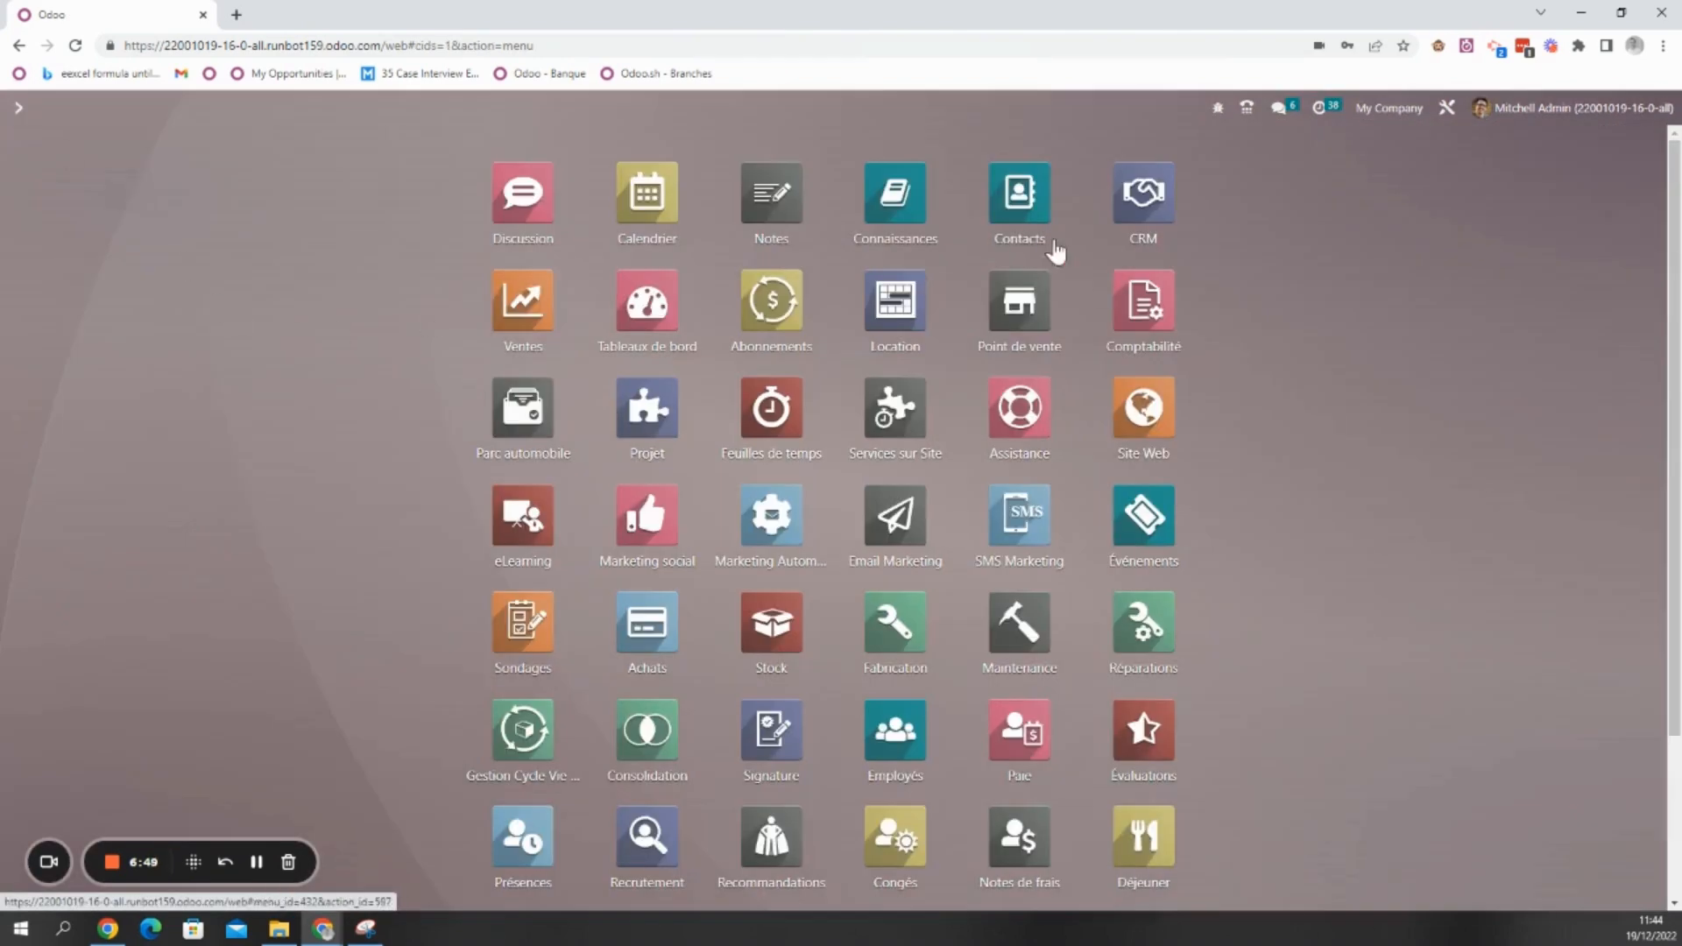
{"action": "type", "text": "util"}
{"action": "key", "text": "Return"}
{"action": "left_click", "coordinate": [56, 253]}
{"action": "scroll", "coordinate": [548, 592], "scroll_direction": "down", "scroll_amount": 4}
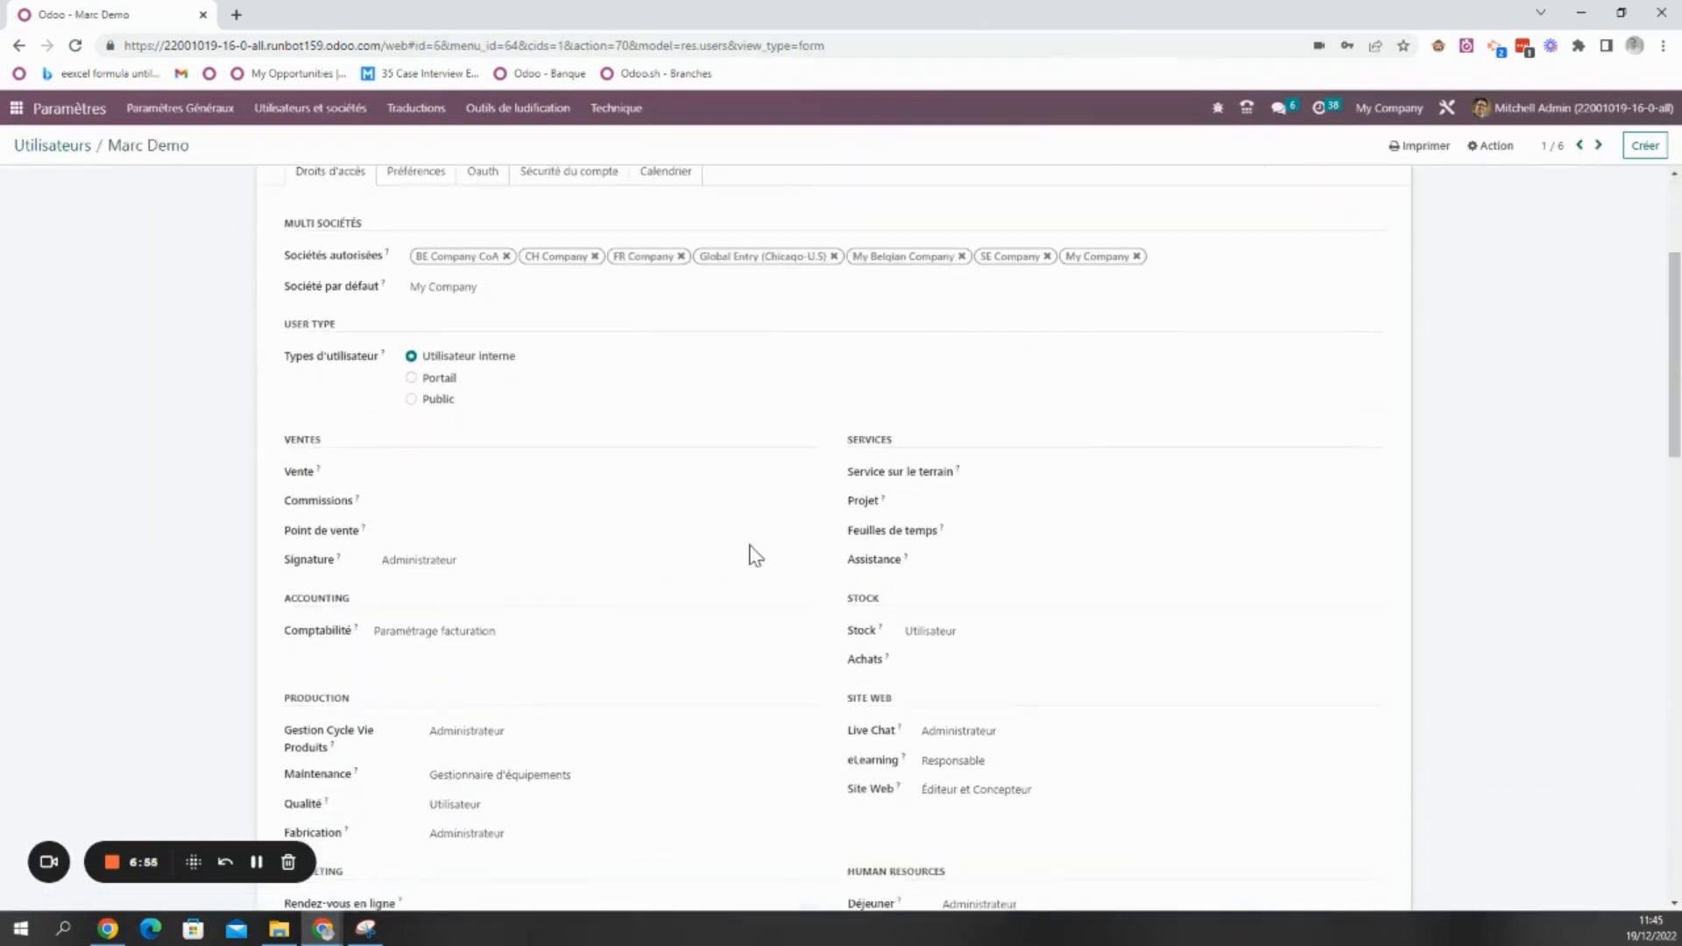
{"action": "left_click", "coordinate": [946, 554]}
{"action": "left_click", "coordinate": [946, 559]}
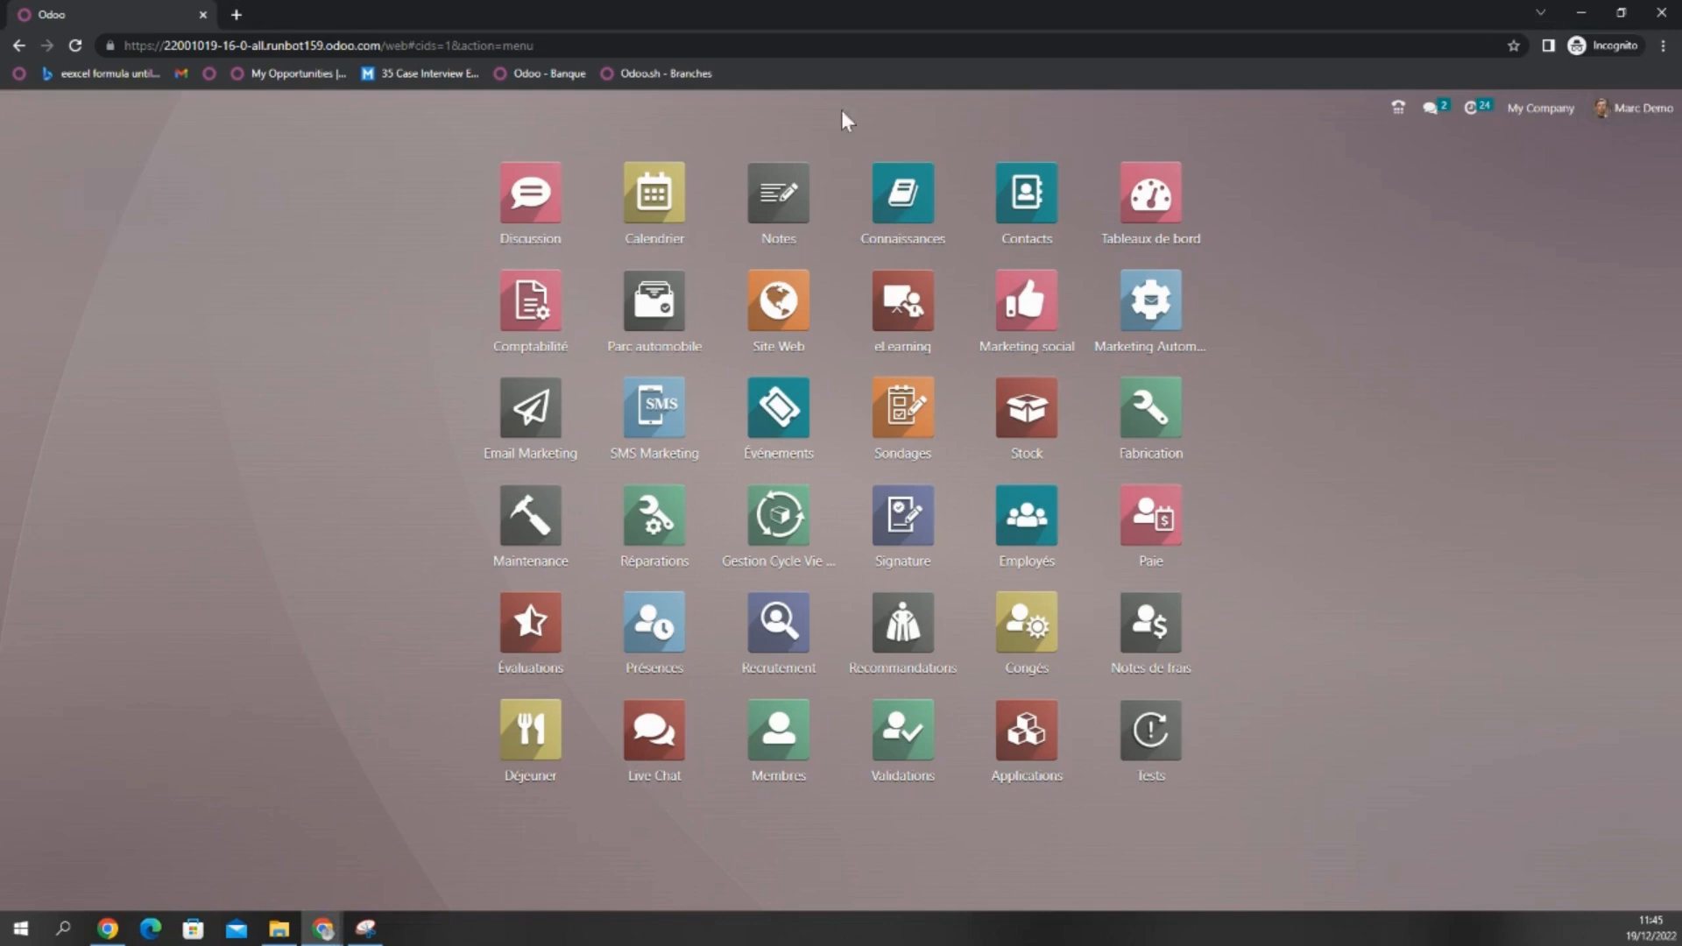
In the demo user's incognito session, reload the page and open the second contact in Contacts to inspect its smart buttons
{"action": "left_click", "coordinate": [76, 46]}
{"action": "left_click", "coordinate": [1055, 204]}
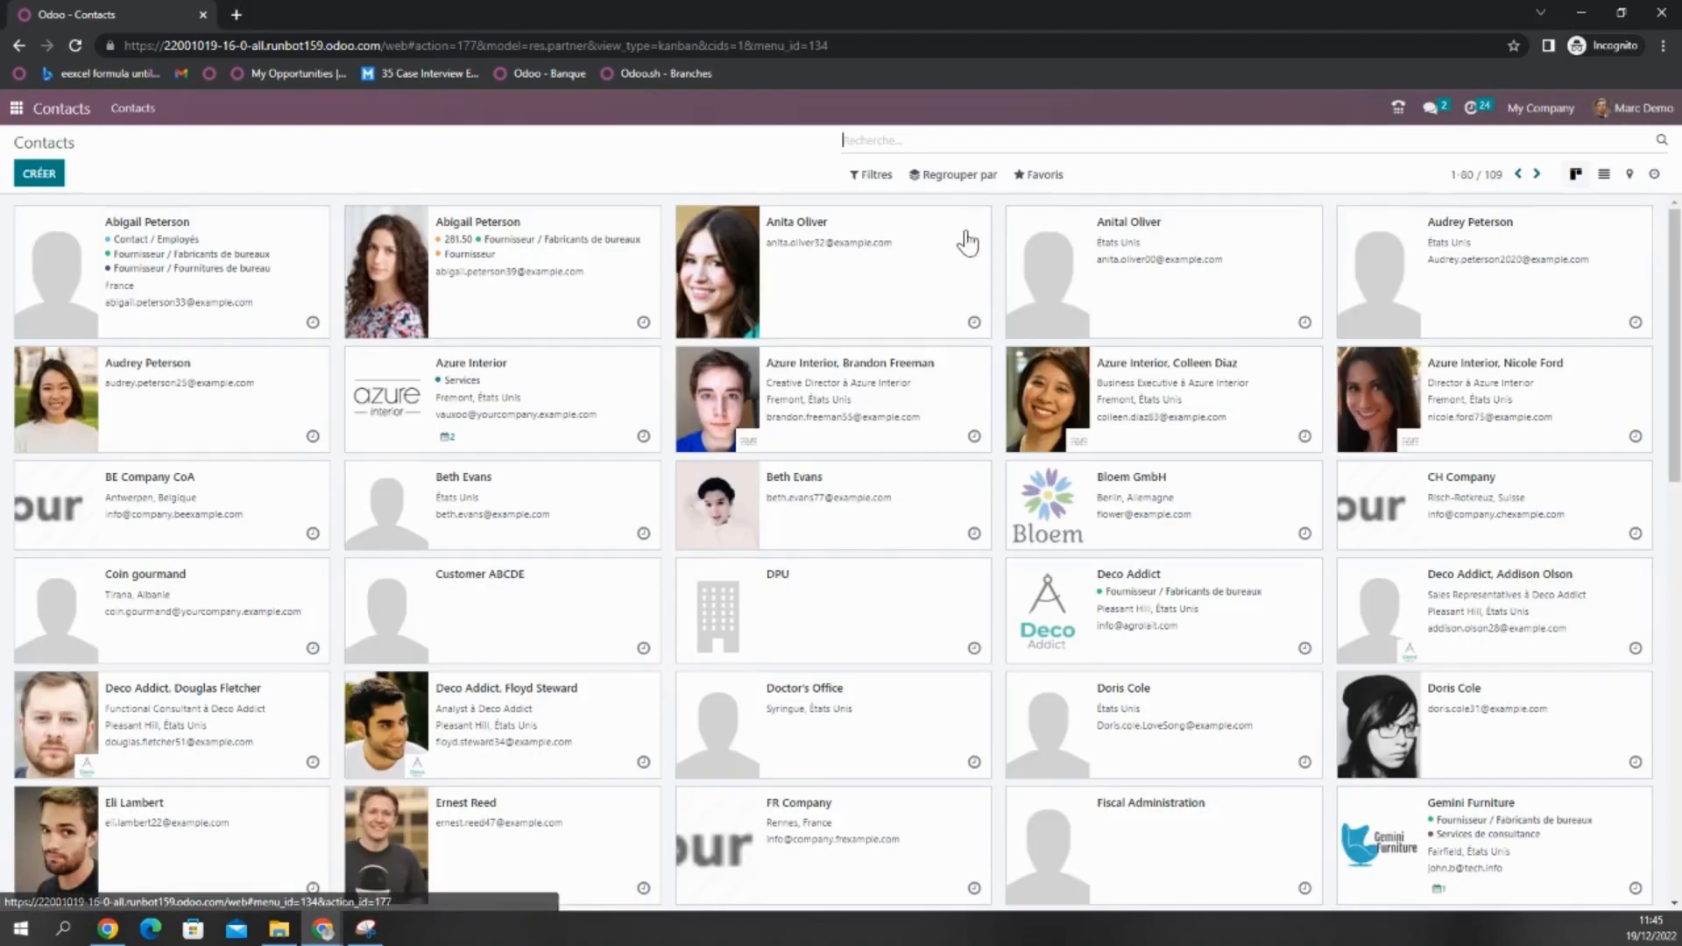
{"action": "left_click", "coordinate": [611, 292]}
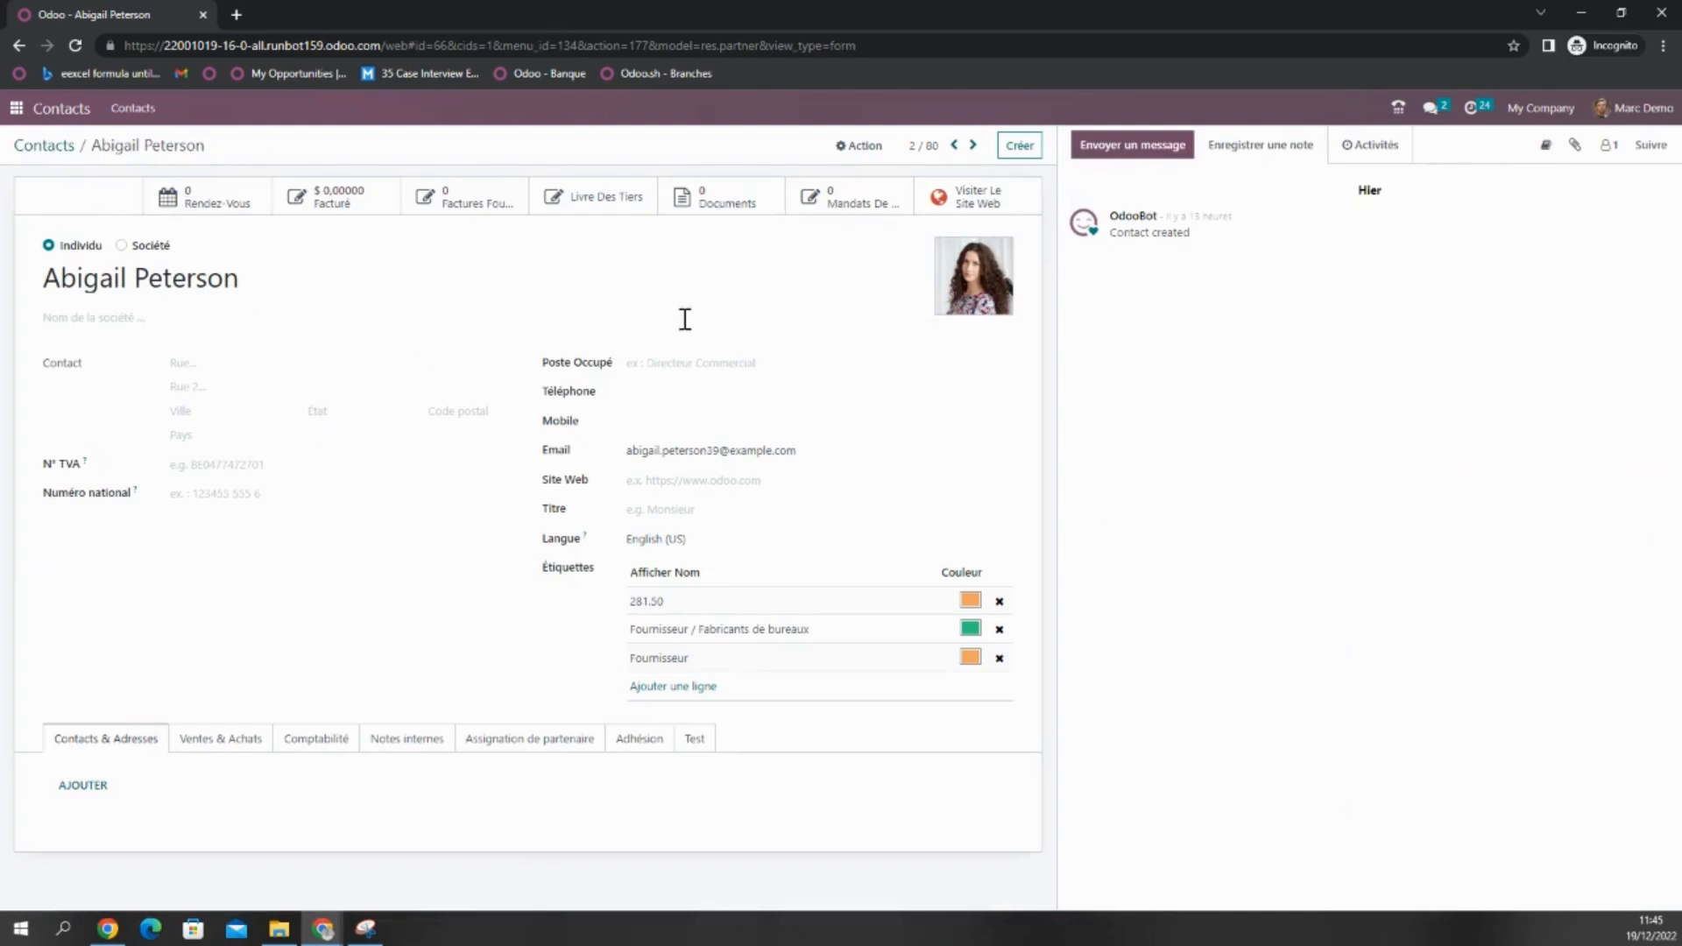
Back in the administrator session, set the demo user's Stock access right to Administrateur and save the record
{"action": "key", "text": "alt+Tab"}
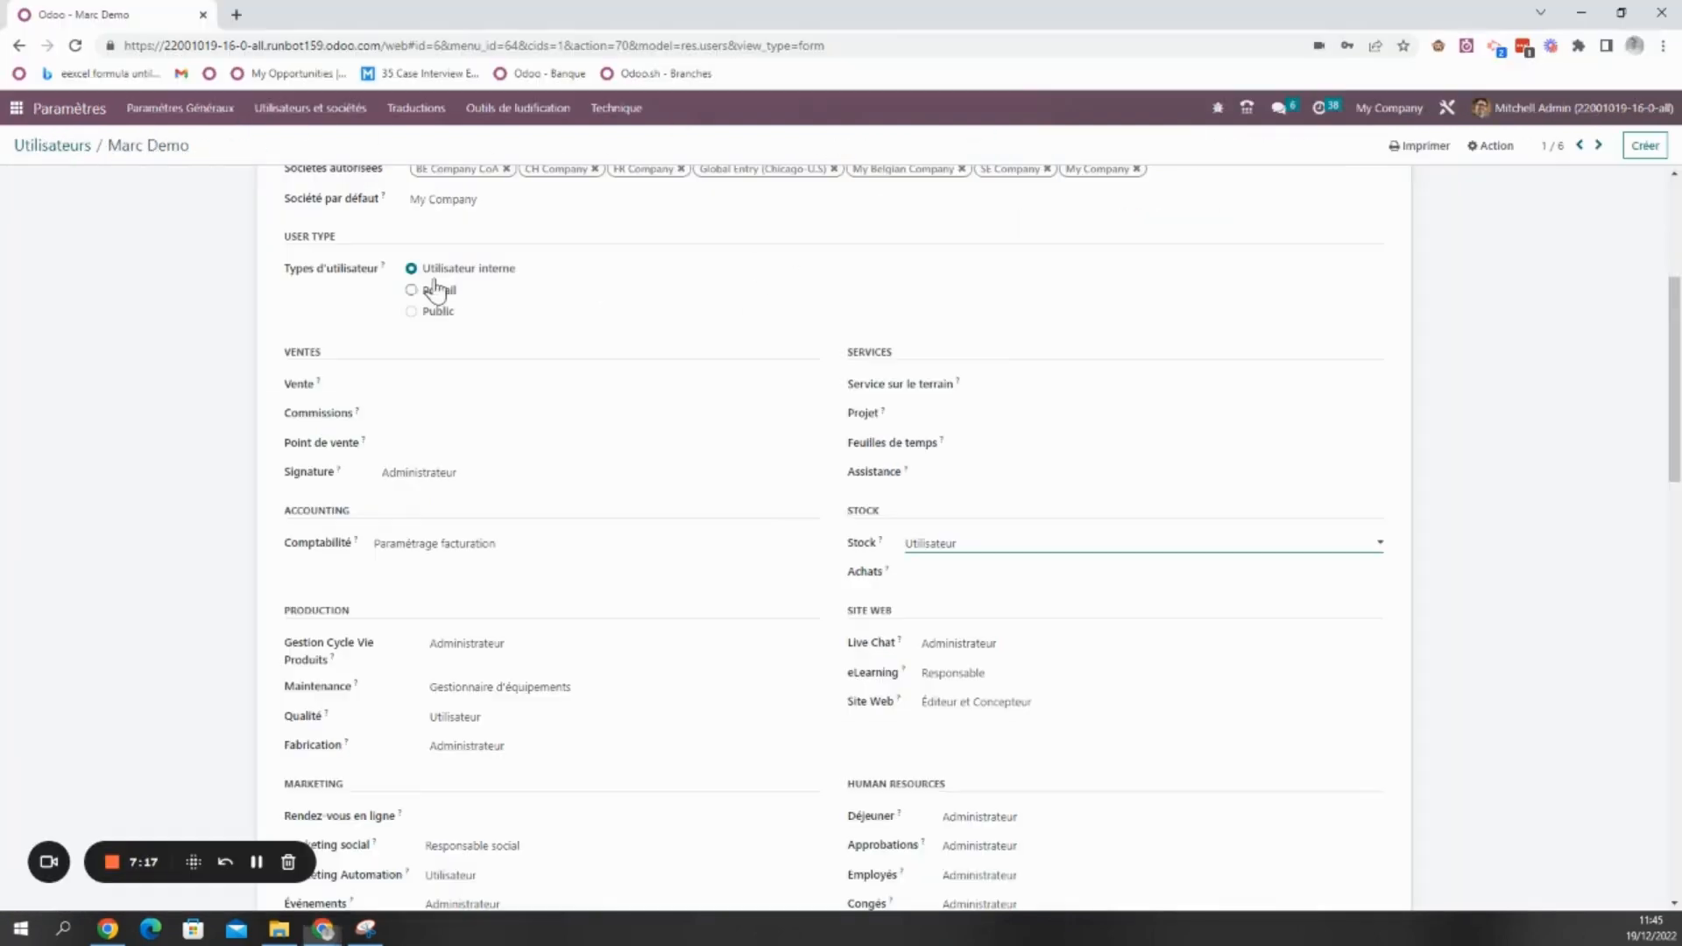
{"action": "left_click", "coordinate": [927, 544]}
{"action": "left_click", "coordinate": [952, 593]}
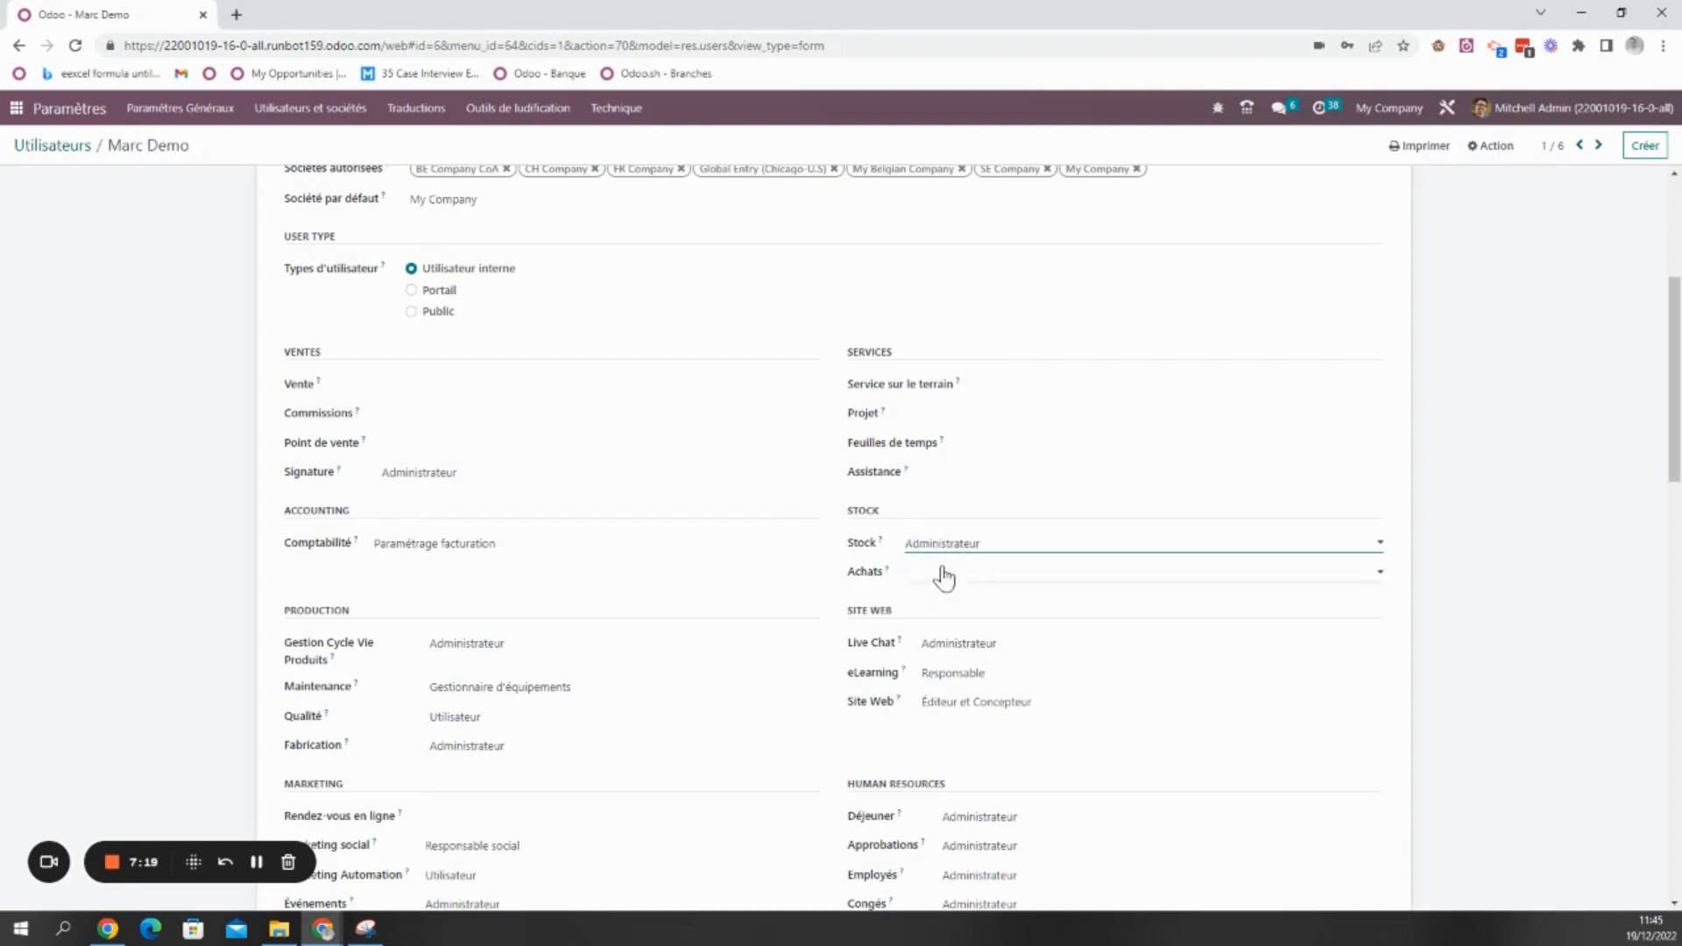
{"action": "scroll", "coordinate": [429, 457], "scroll_direction": "up", "scroll_amount": 4}
{"action": "left_click", "coordinate": [208, 146]}
Reload the contact in the incognito session, show its additional smart buttons, and return to the administrator's window with the user record
{"action": "key", "text": "alt+Tab"}
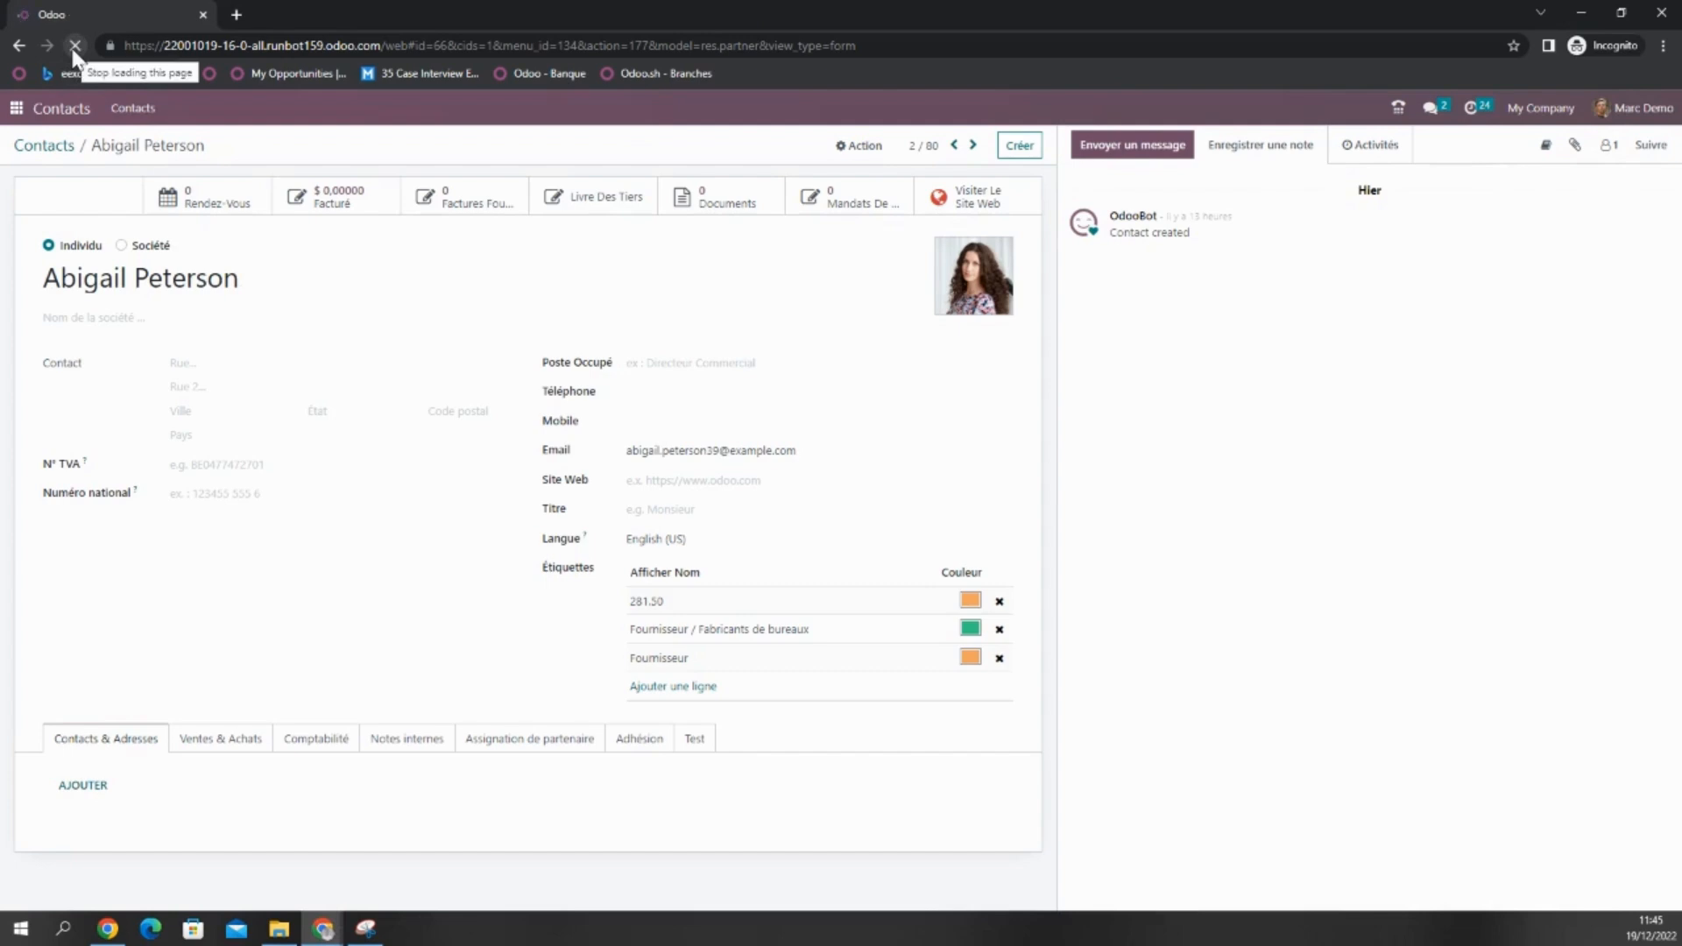
{"action": "left_click", "coordinate": [1001, 197]}
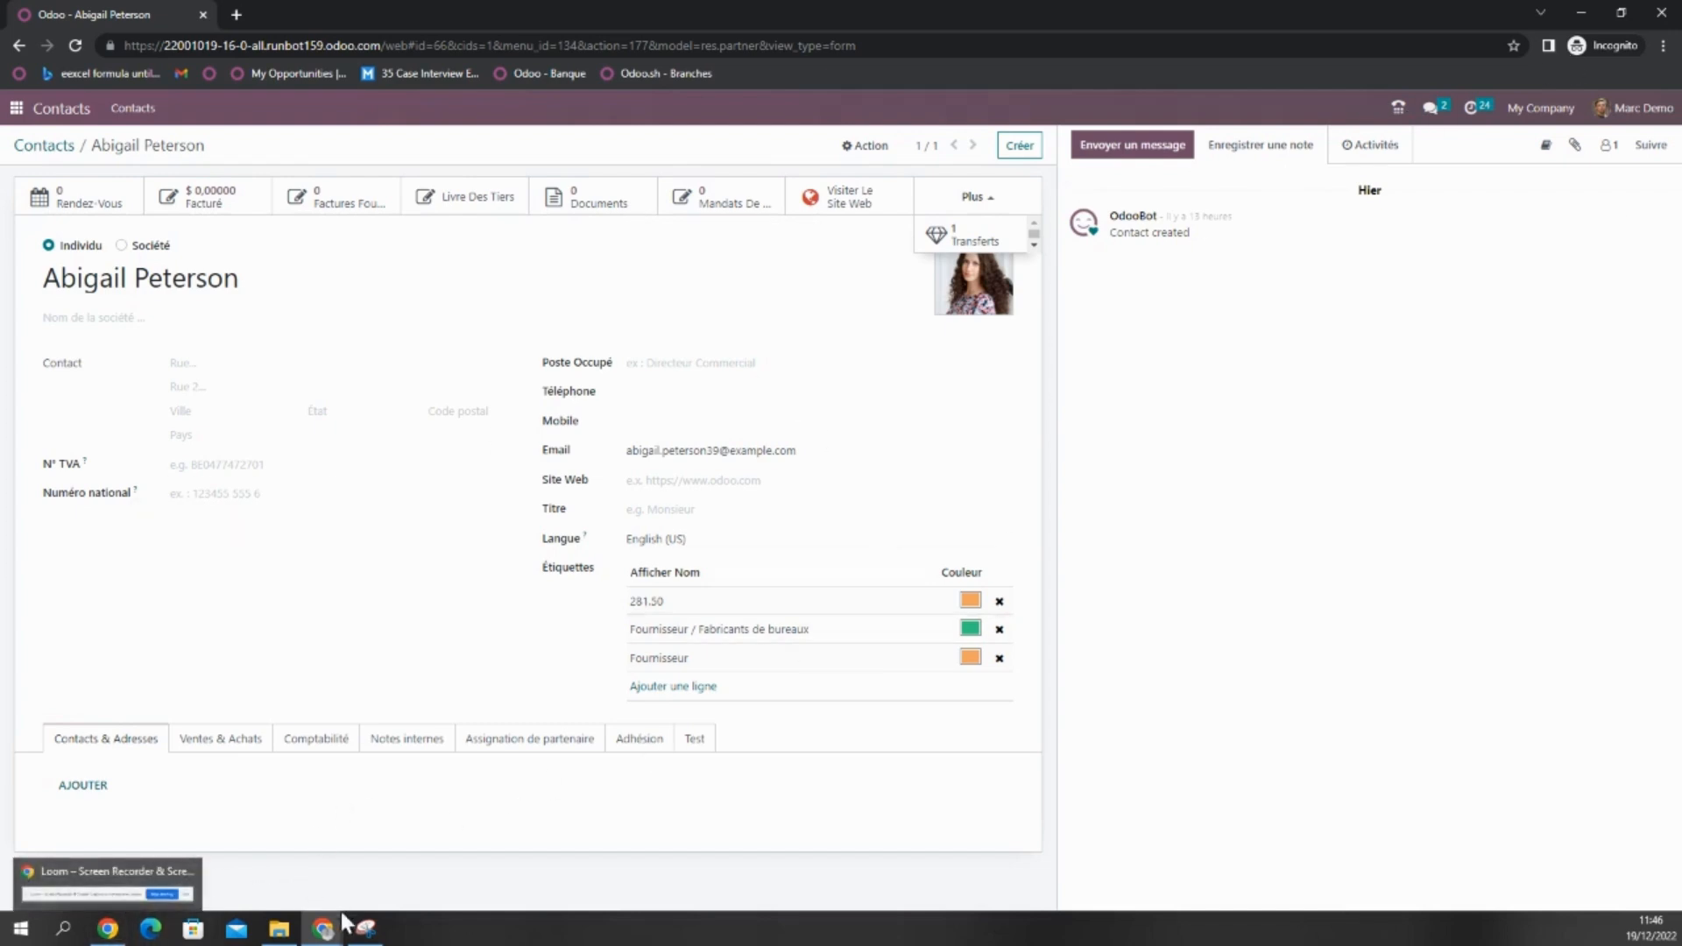
{"action": "mouse_move", "coordinate": [320, 921]}
{"action": "left_click", "coordinate": [169, 895]}
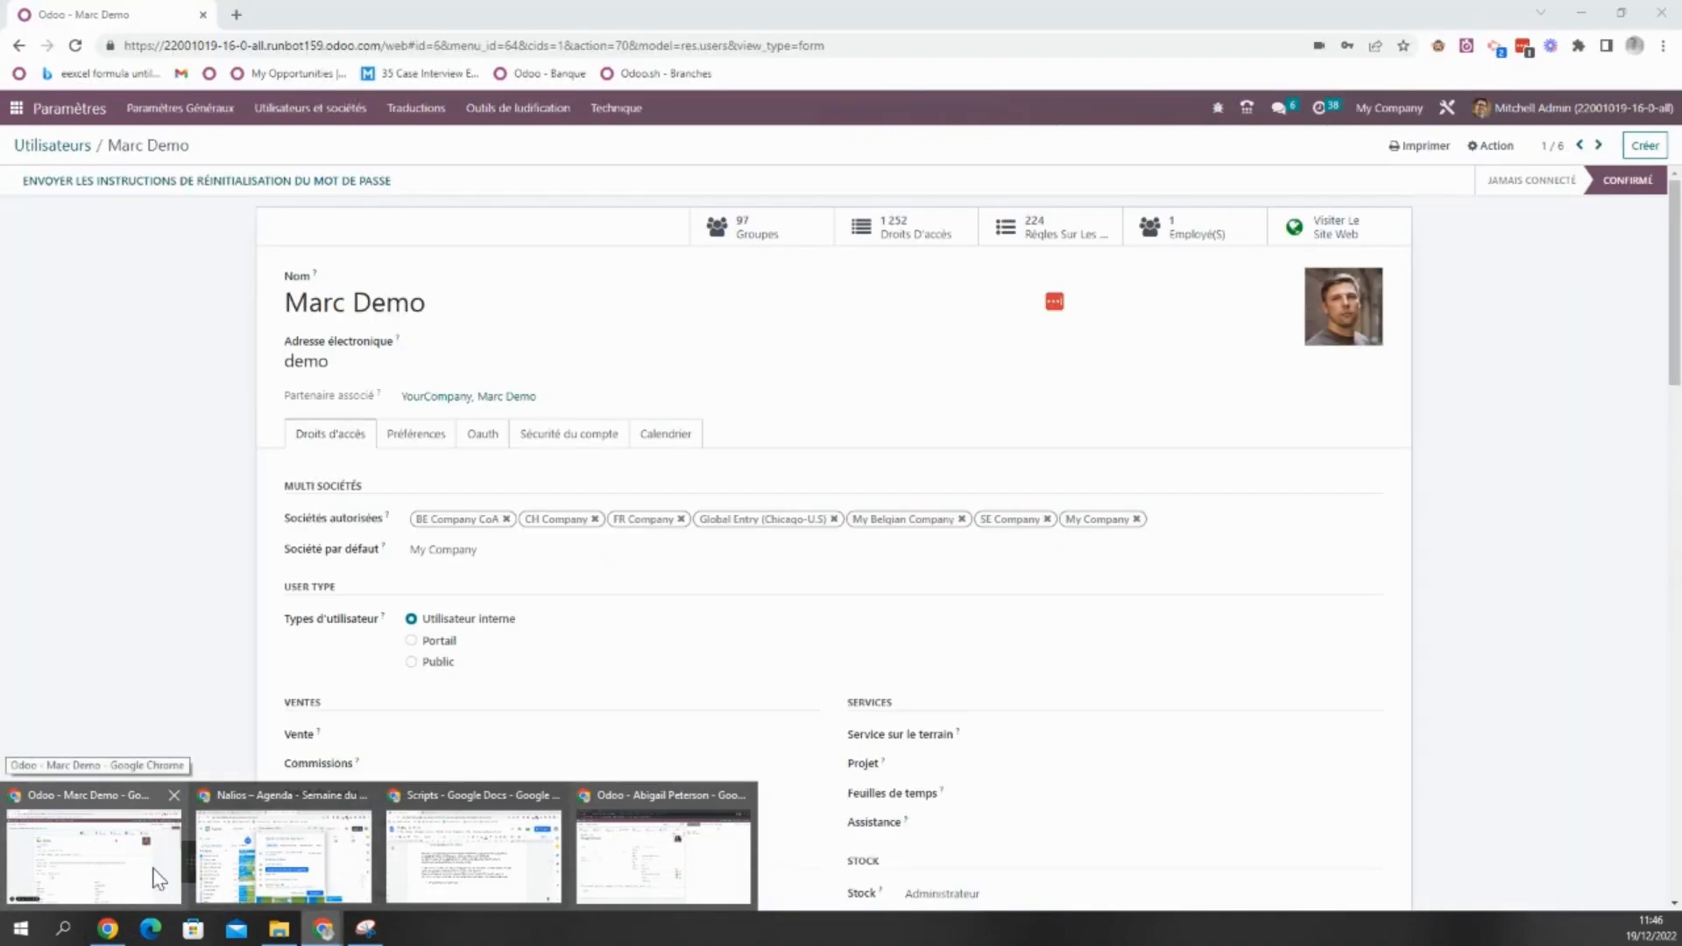